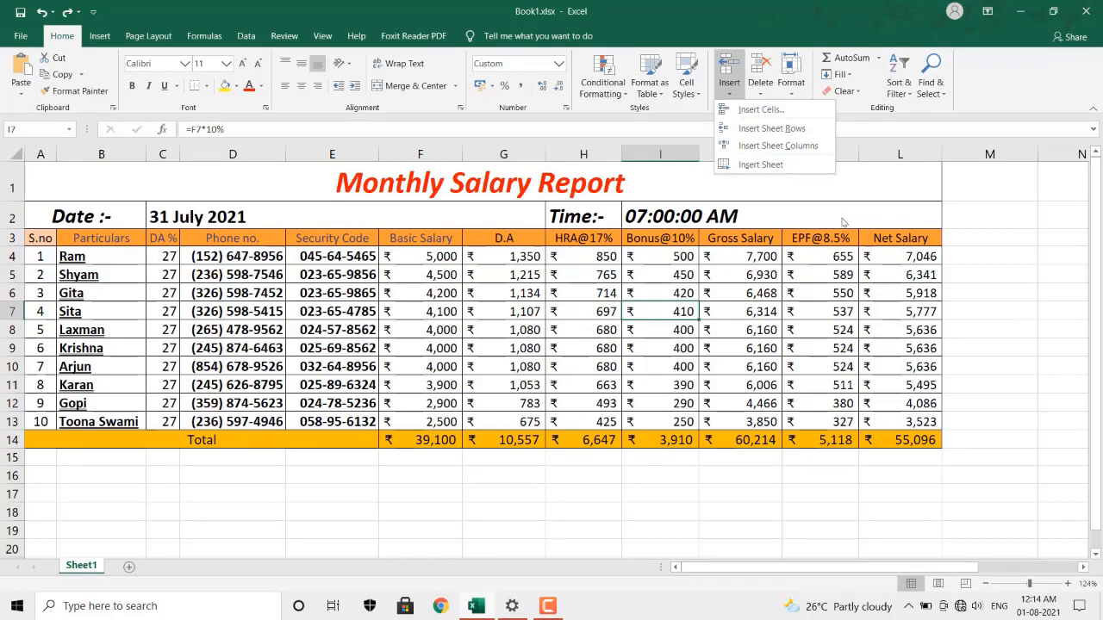
Insert a blank cell at L3 with cells shifting right, moving Net Salary into M3.
left_click(903, 240)
left_click(903, 241)
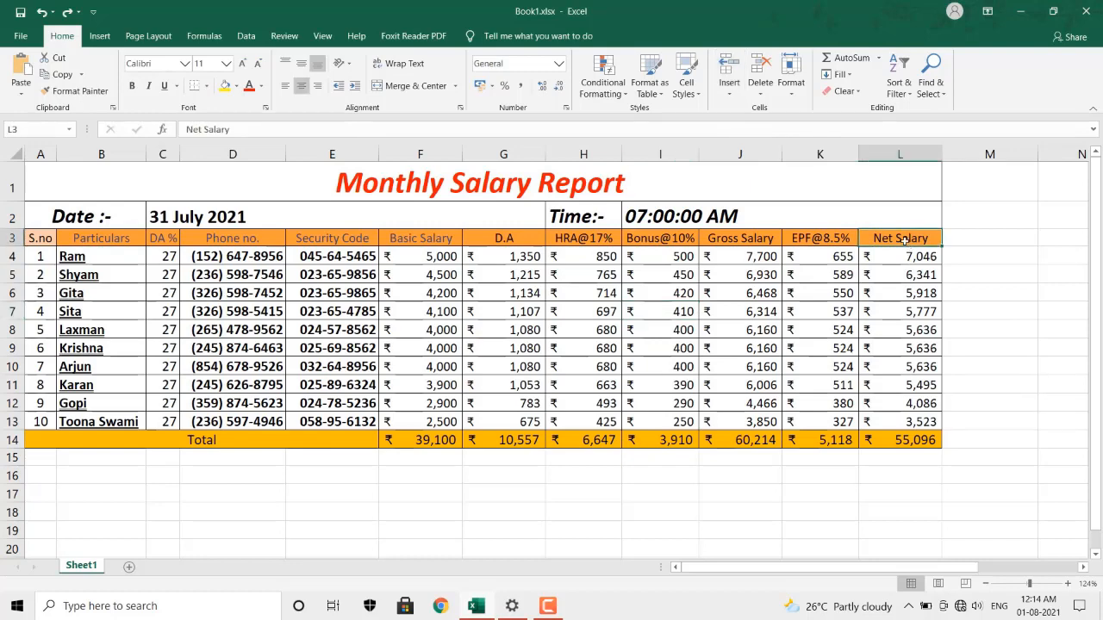
left_click(726, 93)
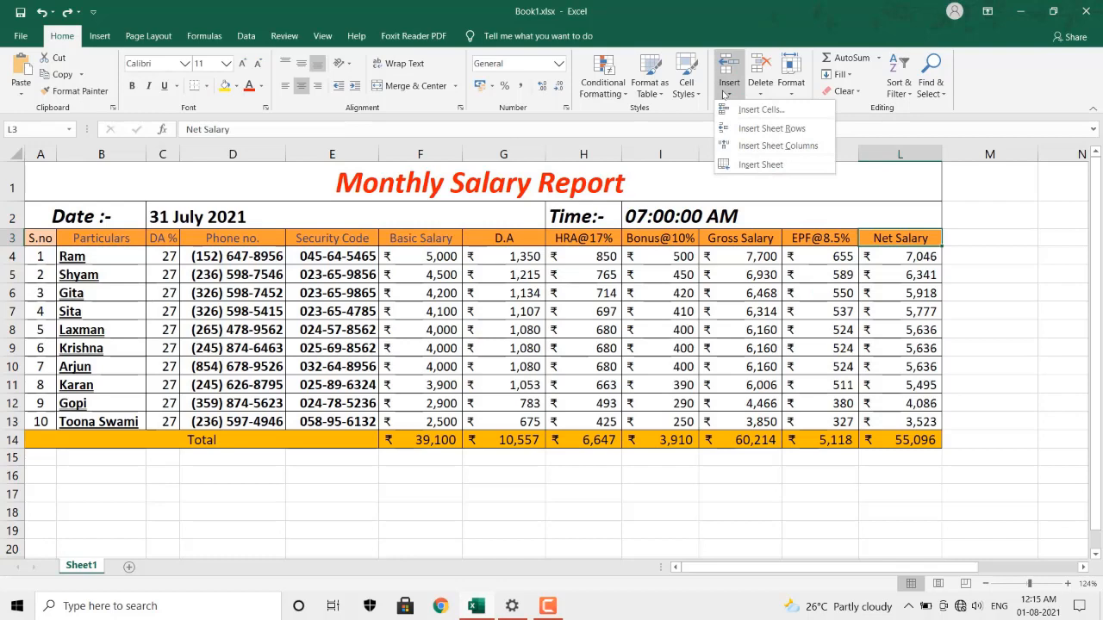
left_click(745, 111)
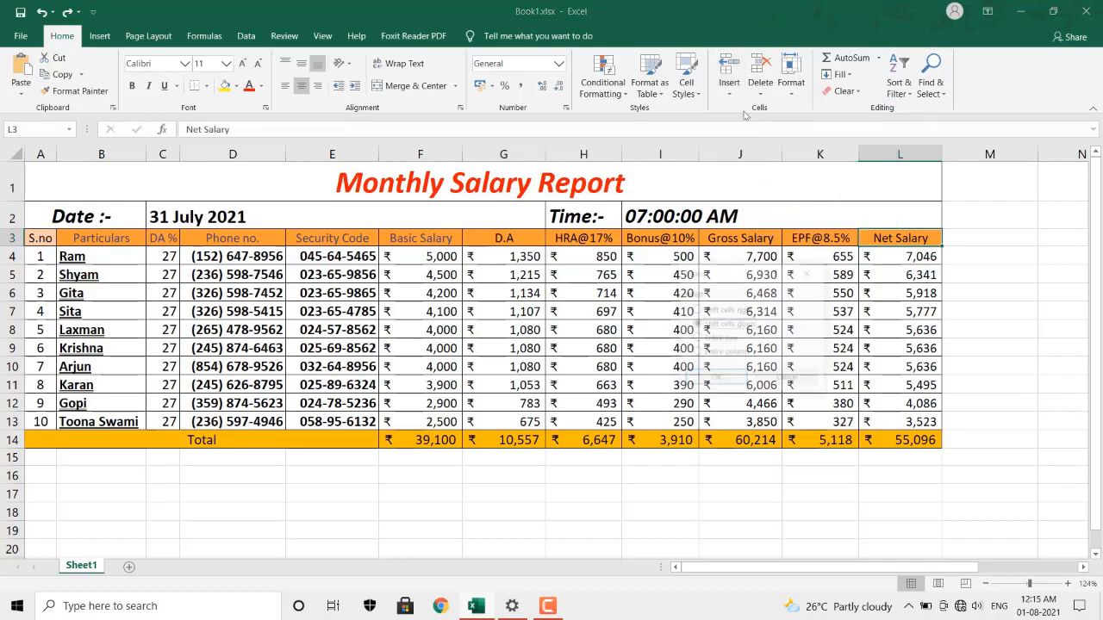
left_click_drag(713, 273, 689, 172)
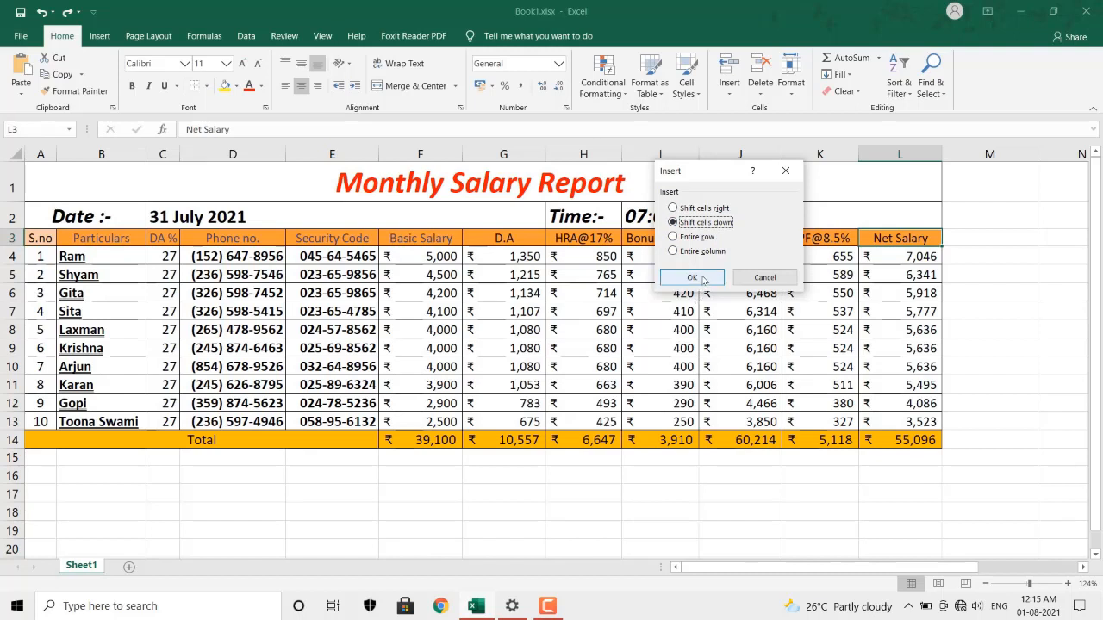
left_click(720, 209)
left_click(692, 278)
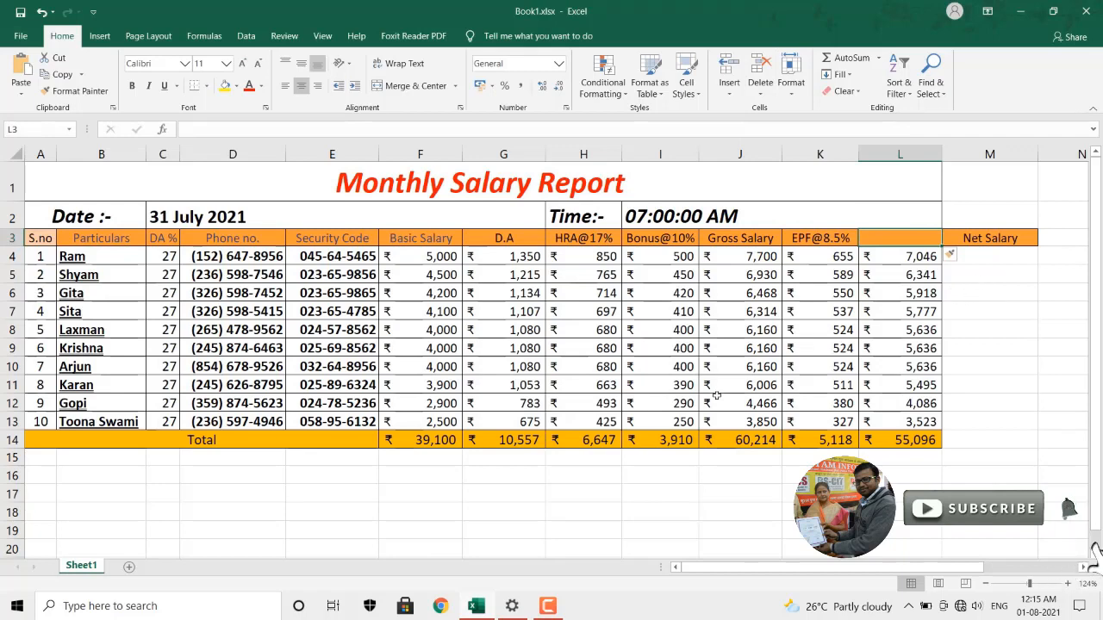
Insert a blank sheet row at row 8, above Laxman's record.
left_click(12, 329)
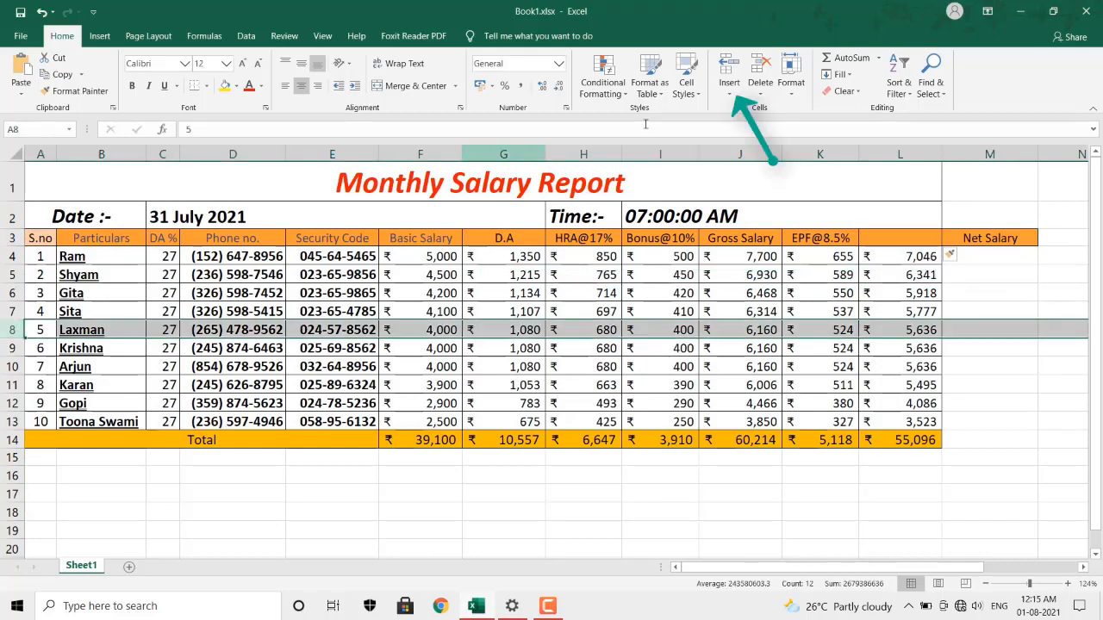
left_click(729, 95)
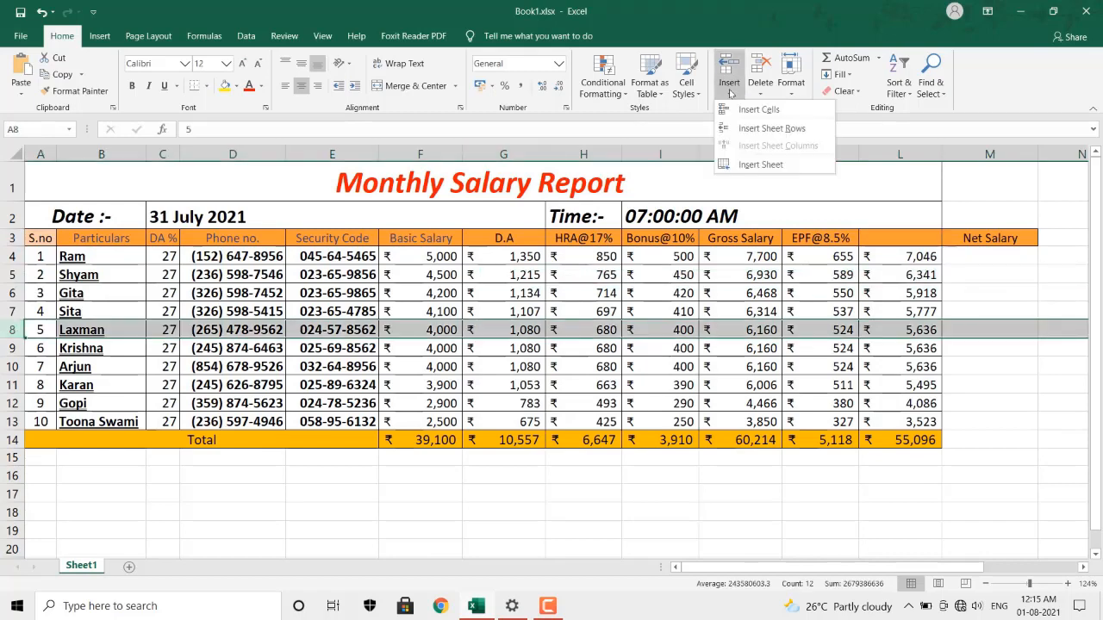
left_click(758, 128)
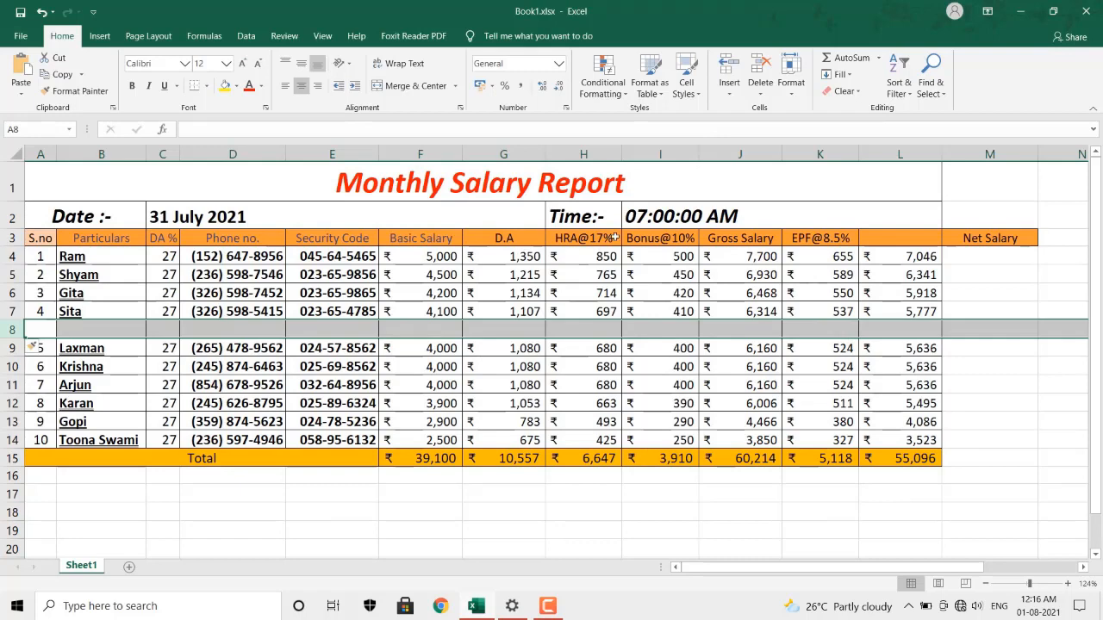
left_click(891, 154)
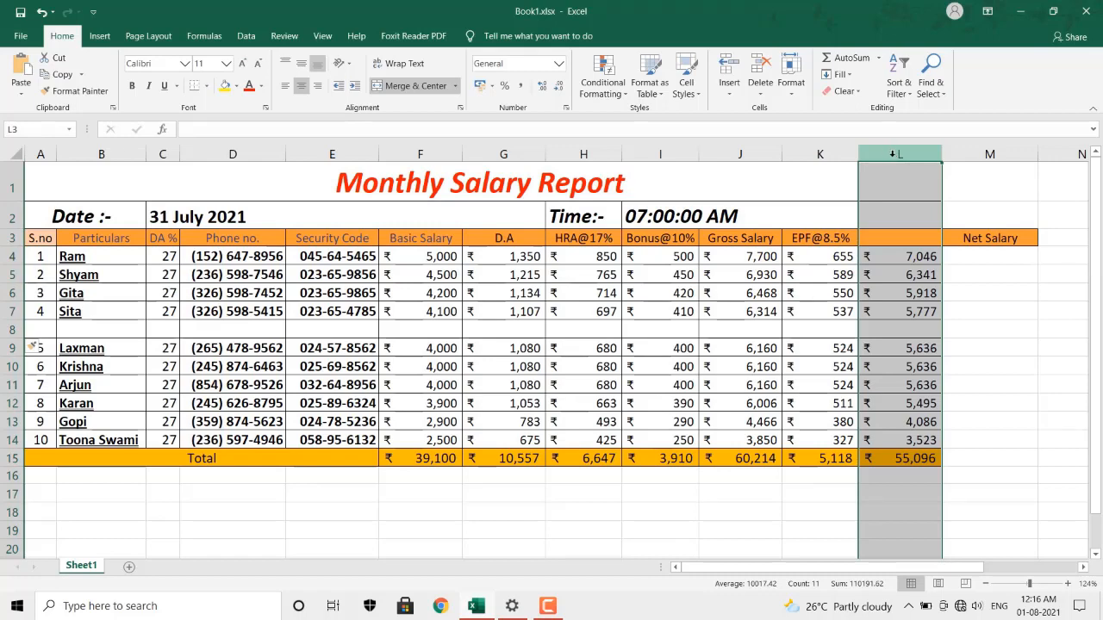
Insert an empty sheet column at L, pushing the net salary figures into column M.
left_click(729, 86)
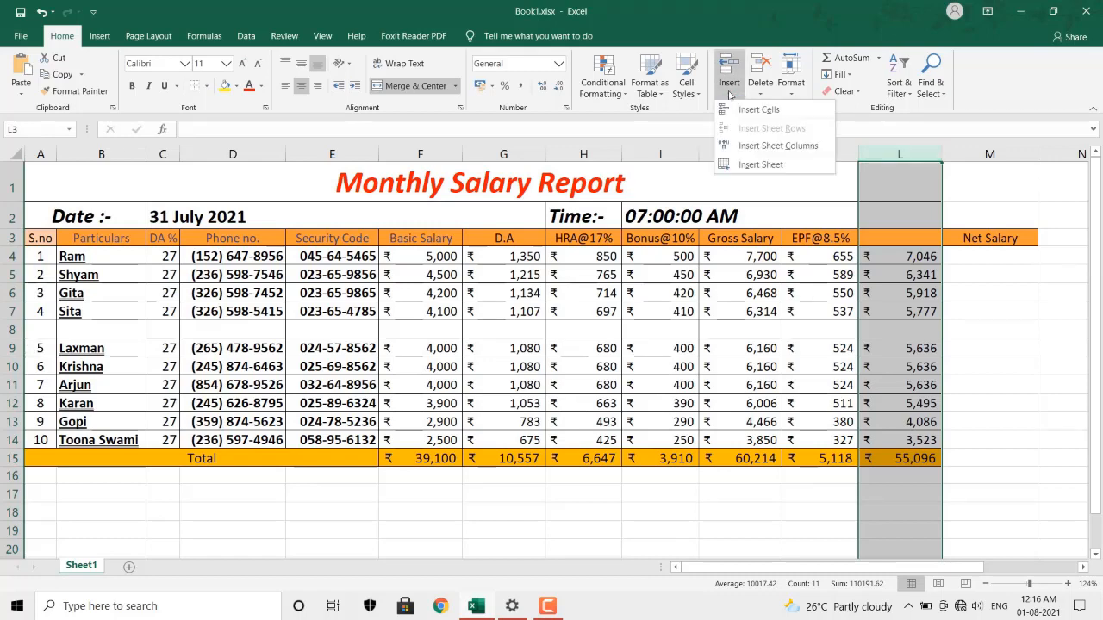
left_click(777, 146)
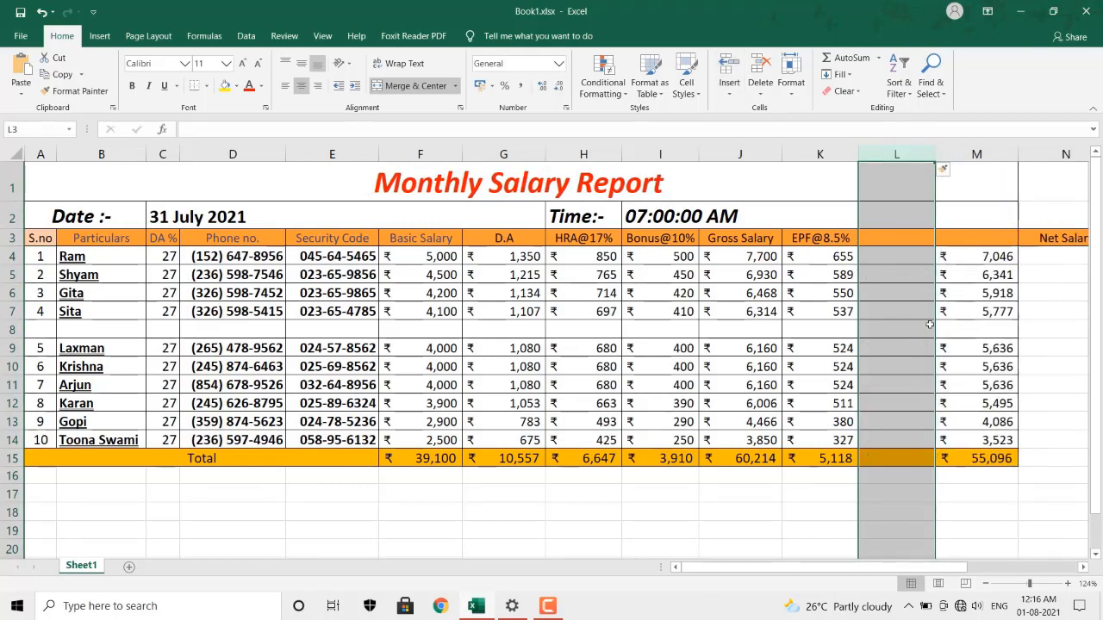
left_click(723, 497)
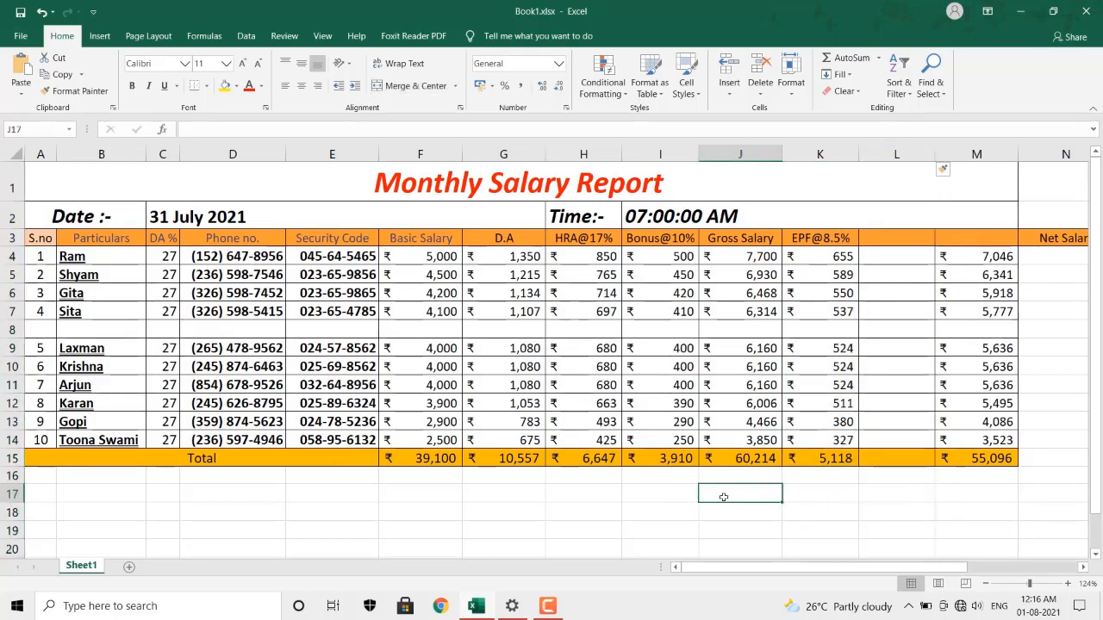
left_click(736, 83)
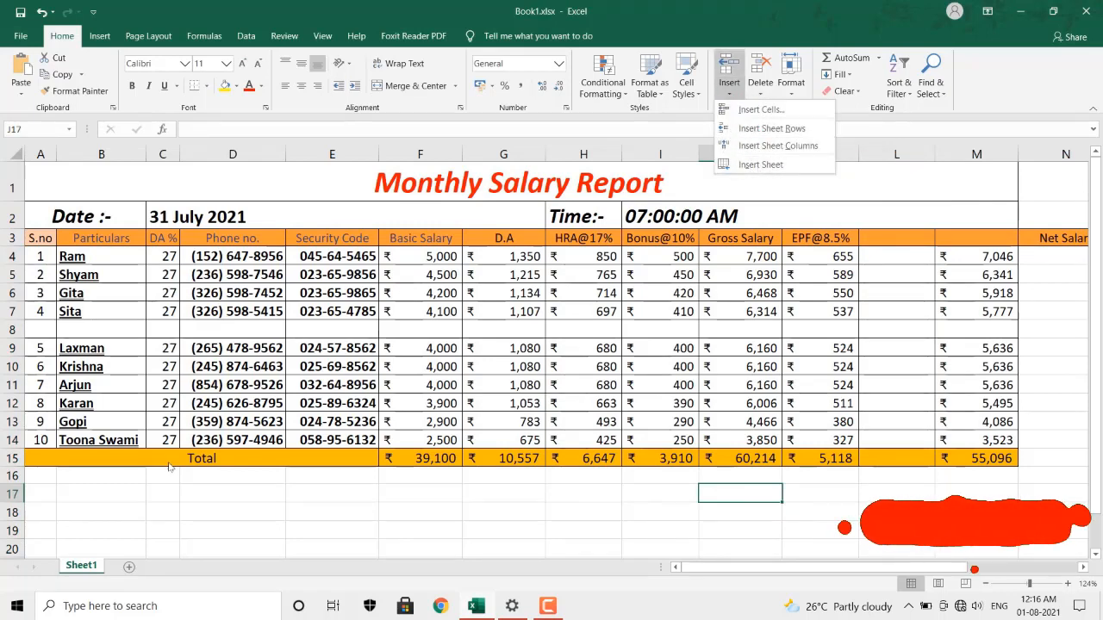
Add a blank Sheet2 worksheet, then go back to the salary report on Sheet1.
left_click(788, 170)
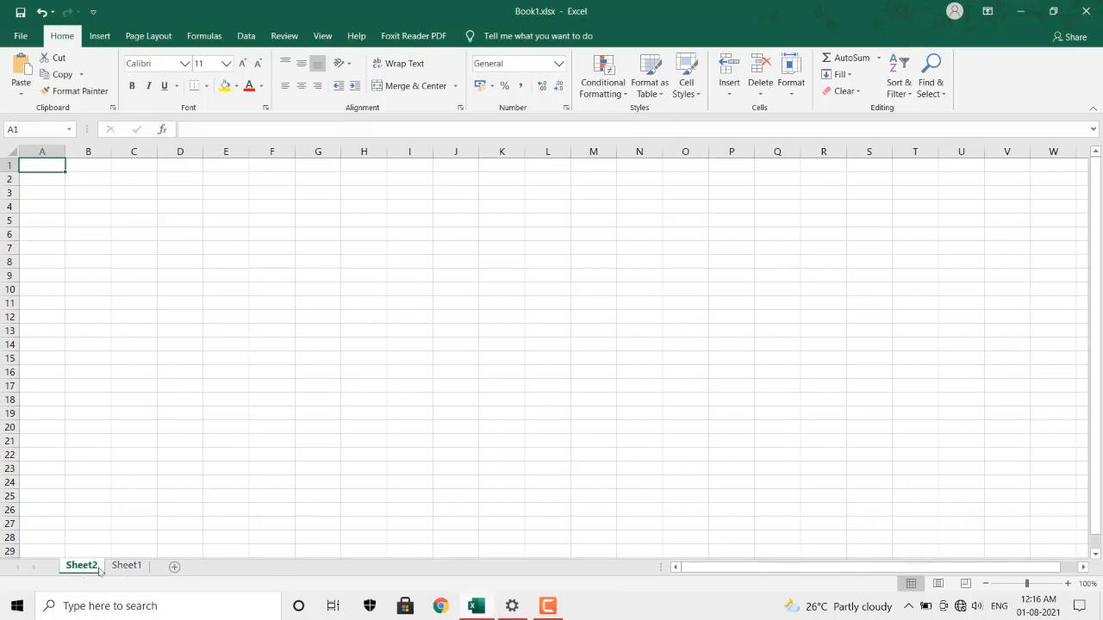
left_click(126, 566)
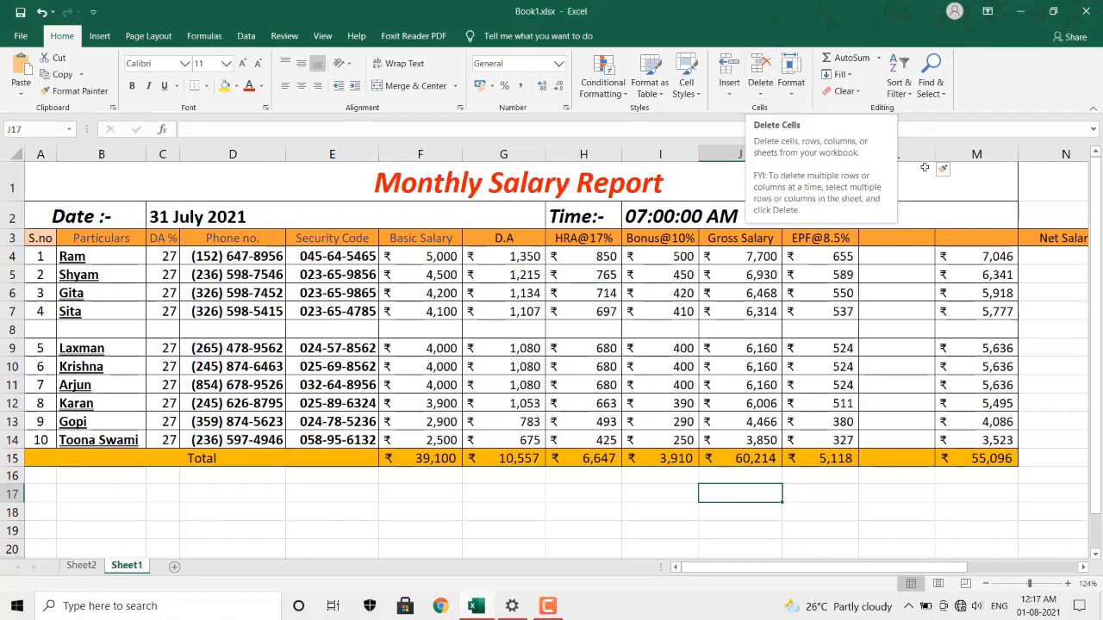
Delete the empty cell M3 with cells shifting left, placing Net Salary above its figures.
left_click(984, 236)
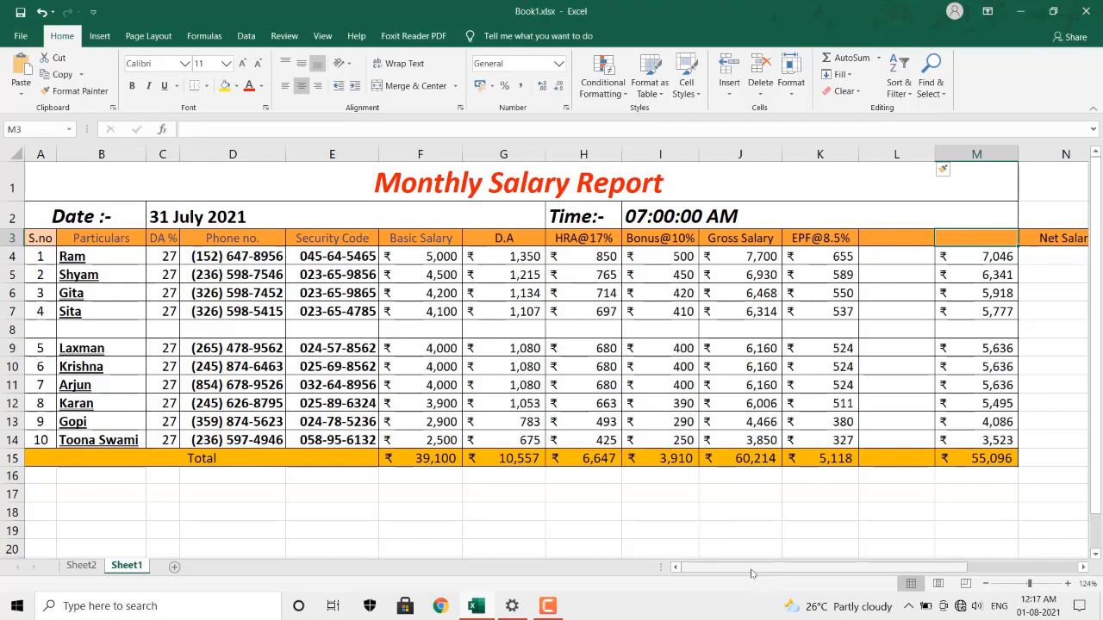
left_click_drag(756, 569, 801, 570)
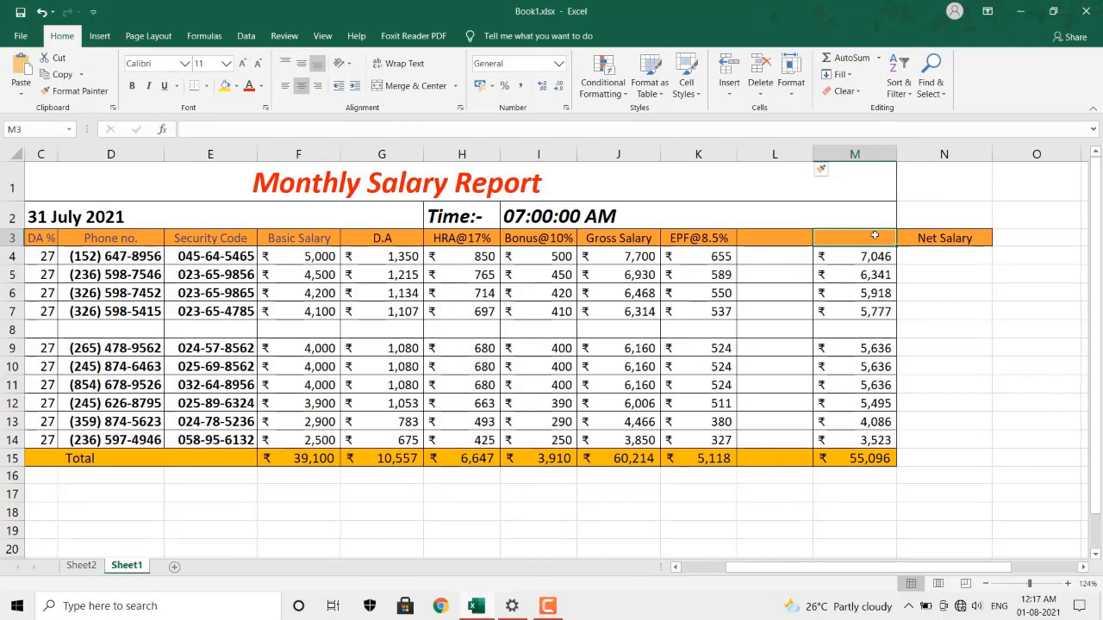
left_click(760, 88)
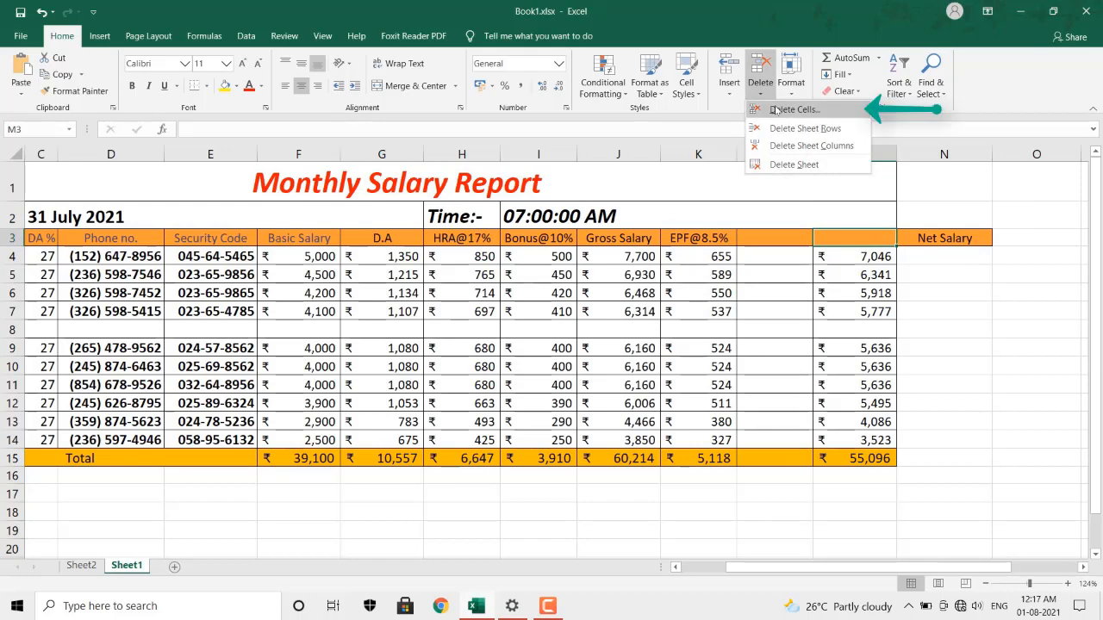
left_click(775, 110)
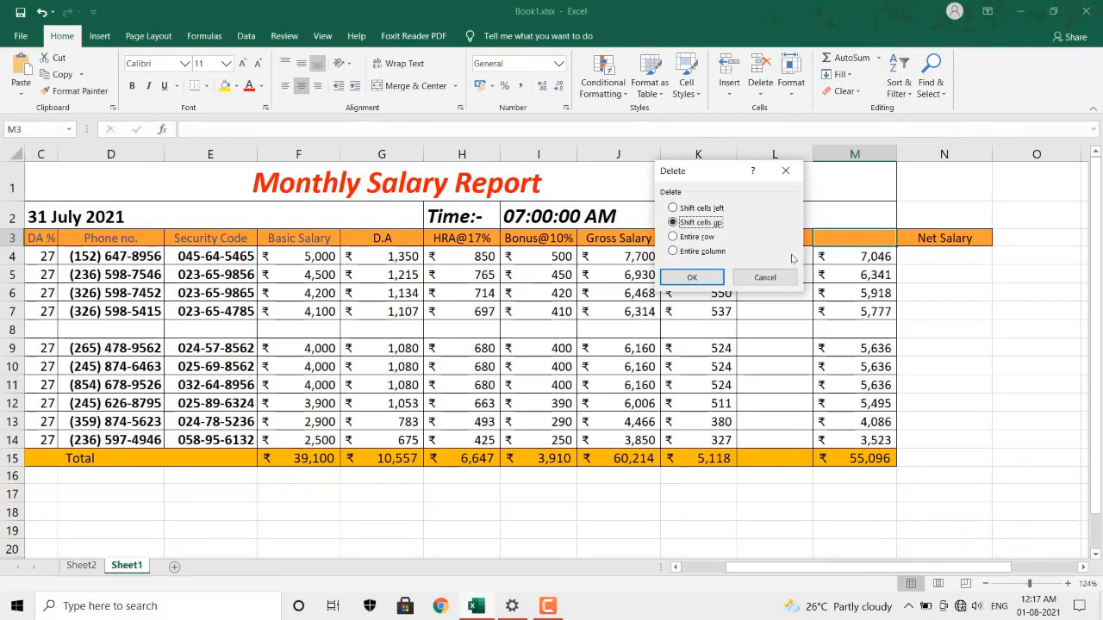
left_click(702, 208)
left_click(703, 280)
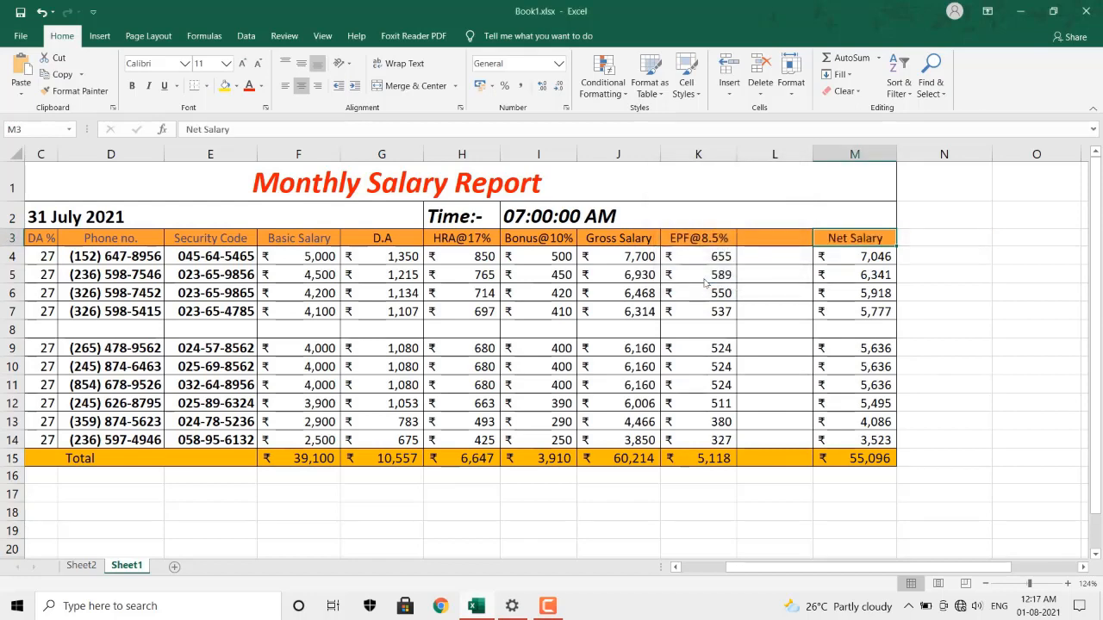
left_click(774, 153)
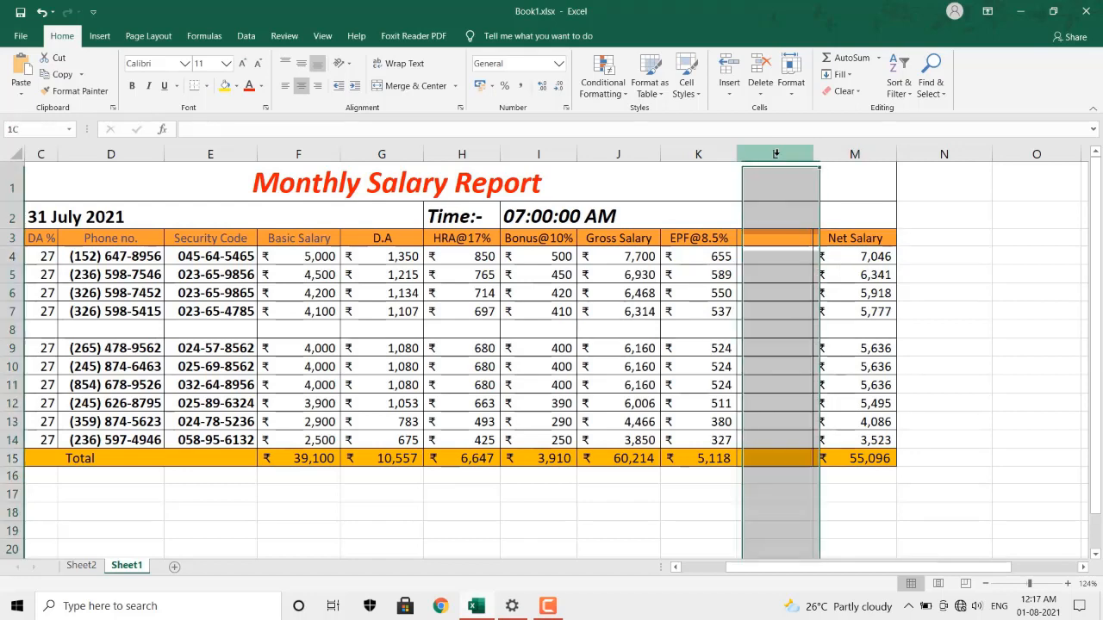
left_click(761, 92)
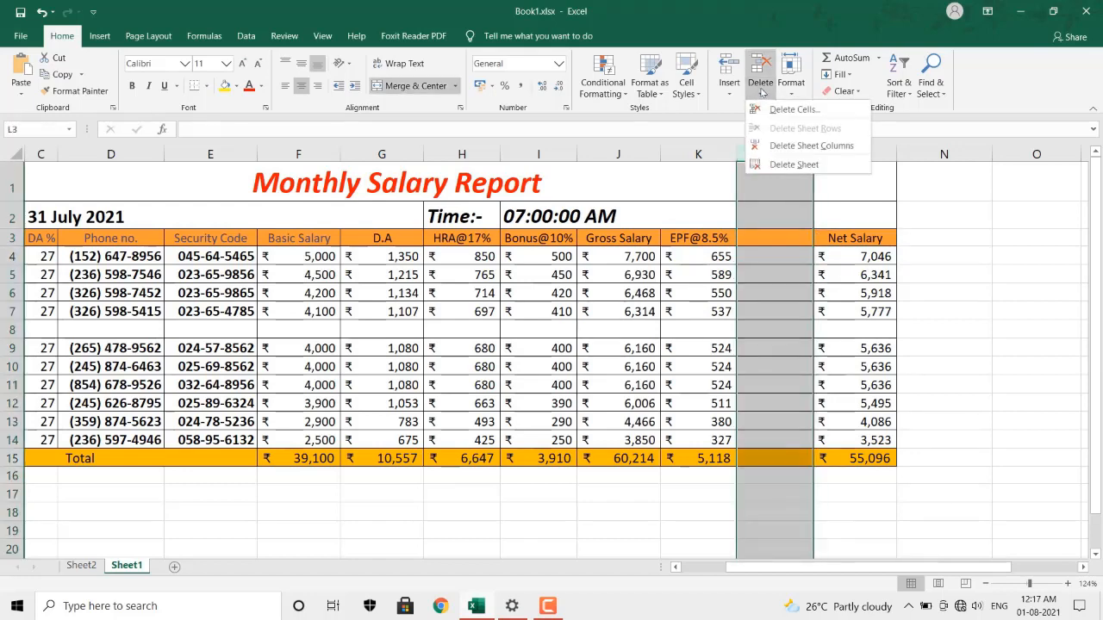
left_click(778, 143)
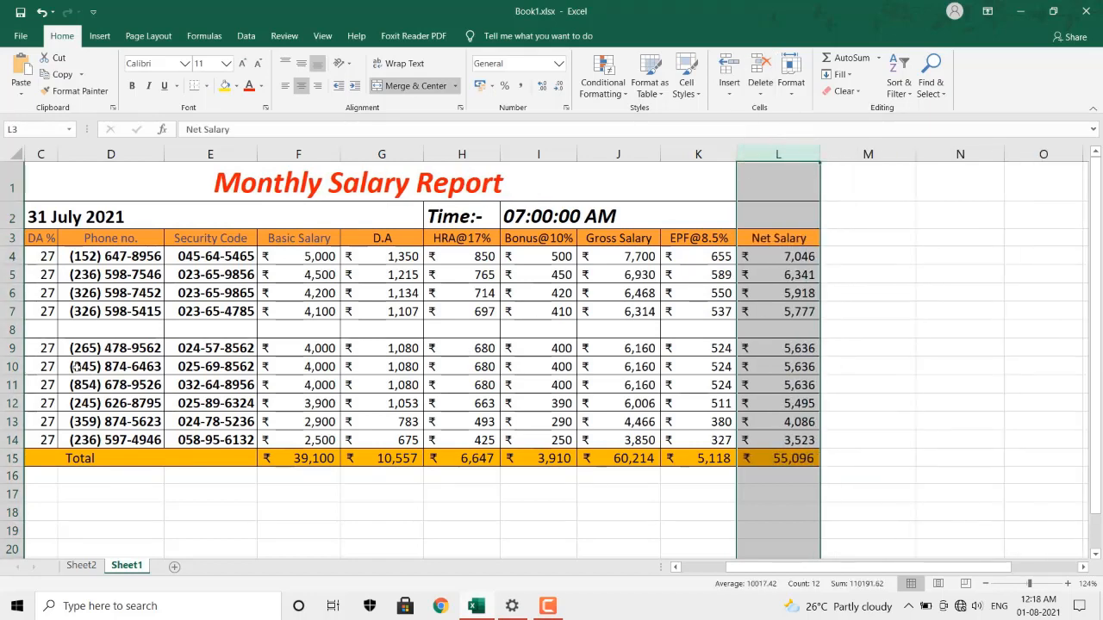
left_click(10, 330)
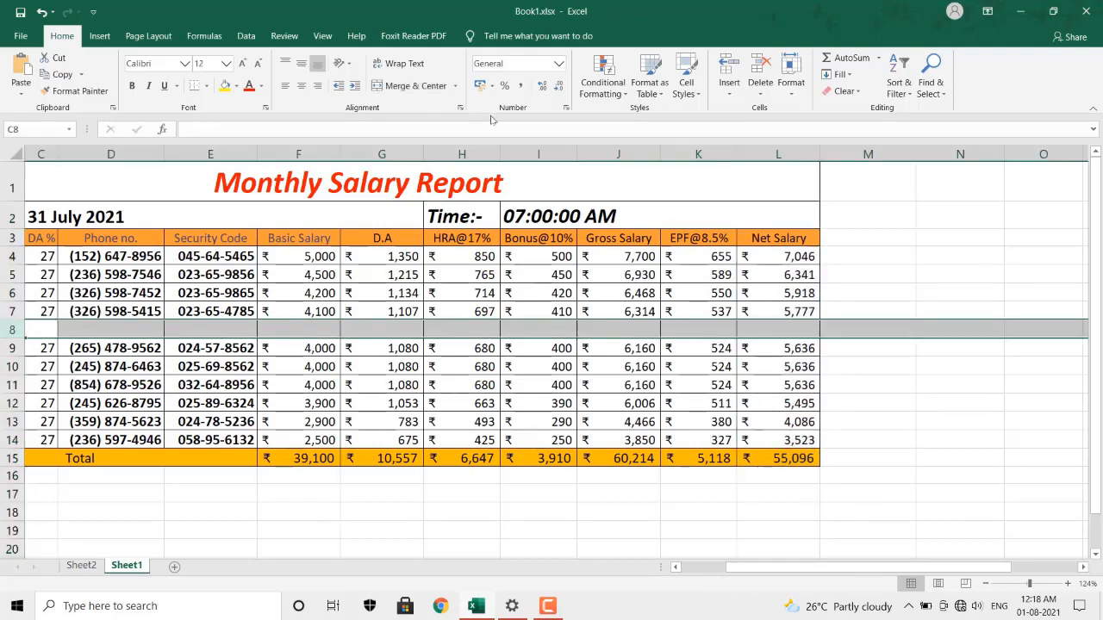
Delete the blank row 8 so Total returns to row 14, then view Sheet2.
left_click(761, 93)
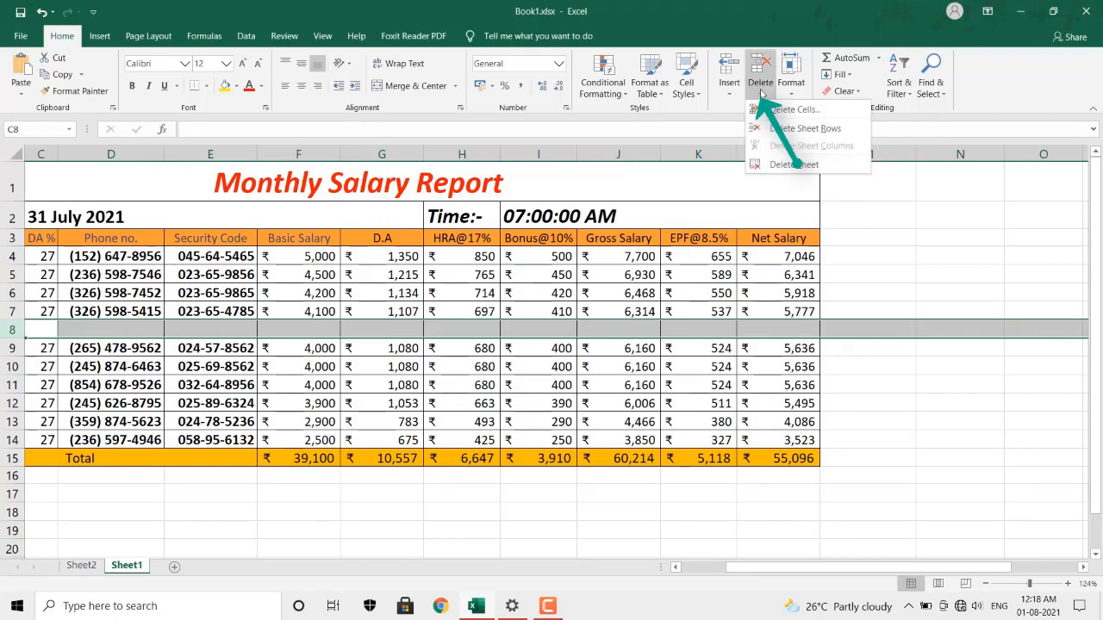
left_click(805, 128)
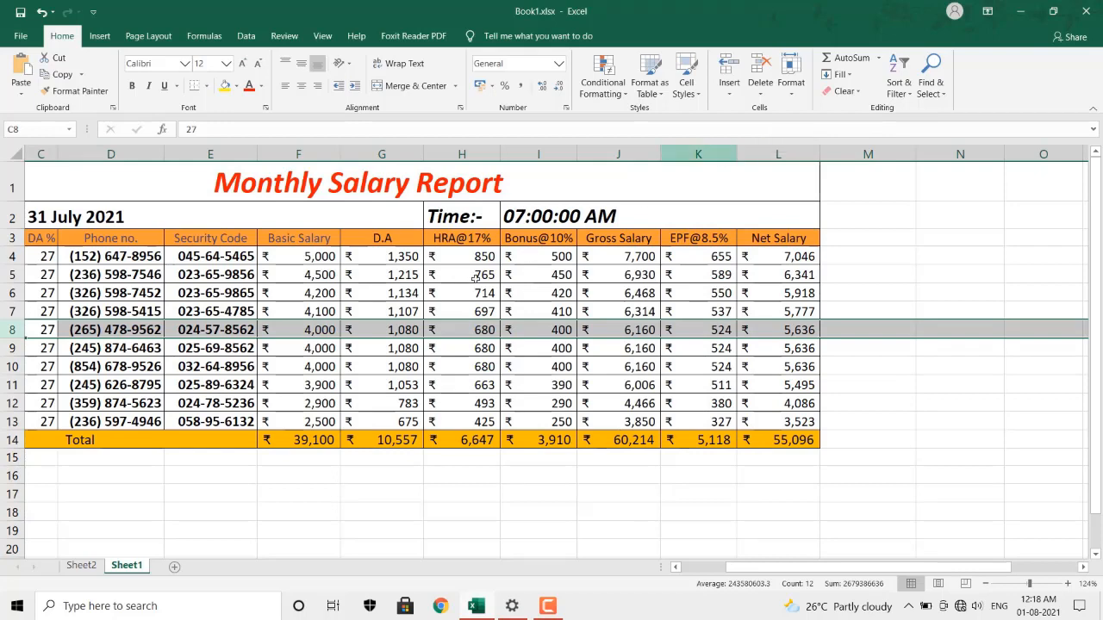
left_click(82, 566)
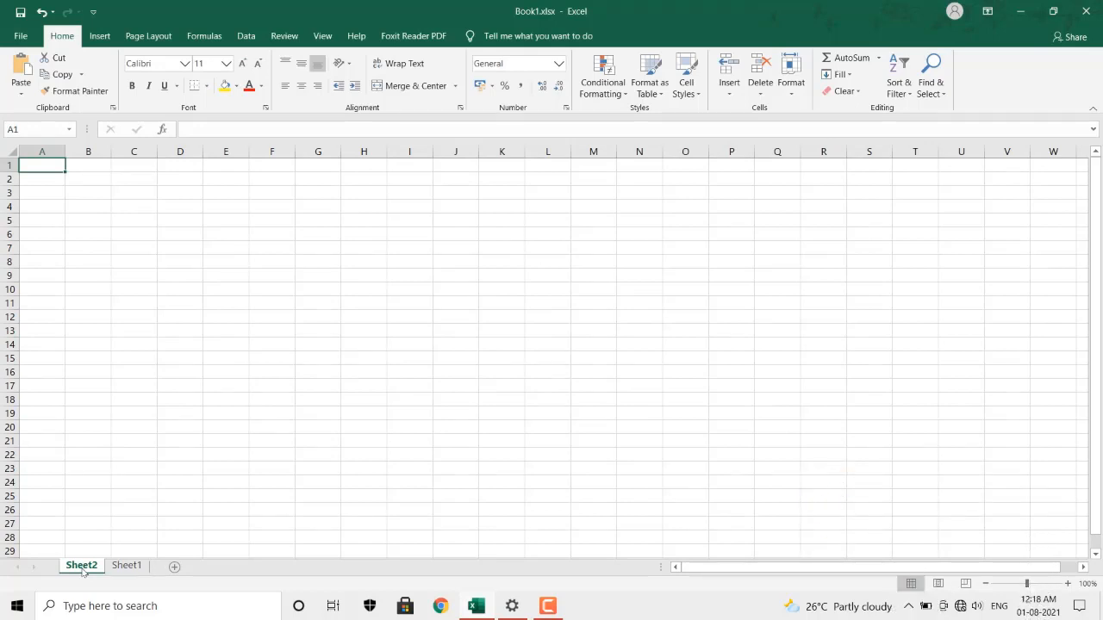
Delete the blank Sheet2, keeping Sheet1 with the salary report as the only worksheet.
left_click(127, 567)
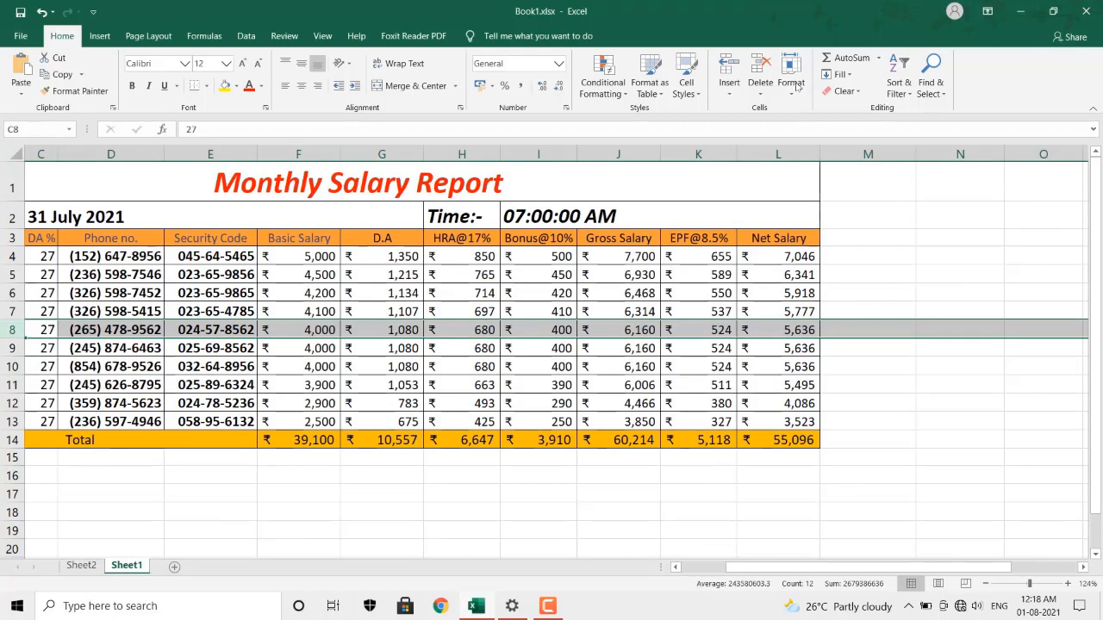
left_click(758, 97)
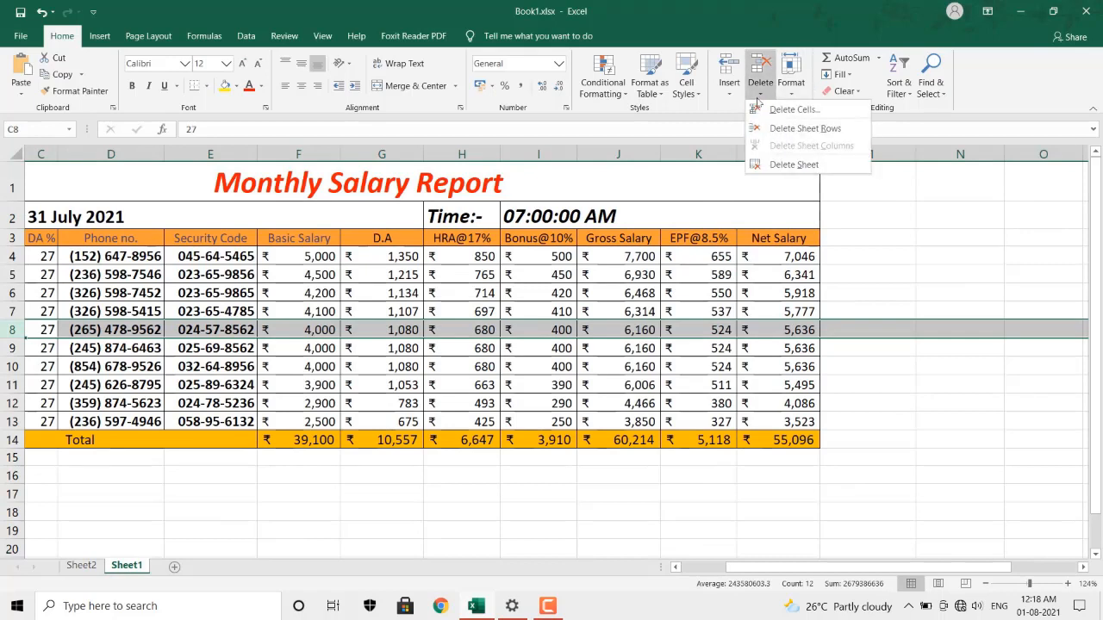
left_click(770, 162)
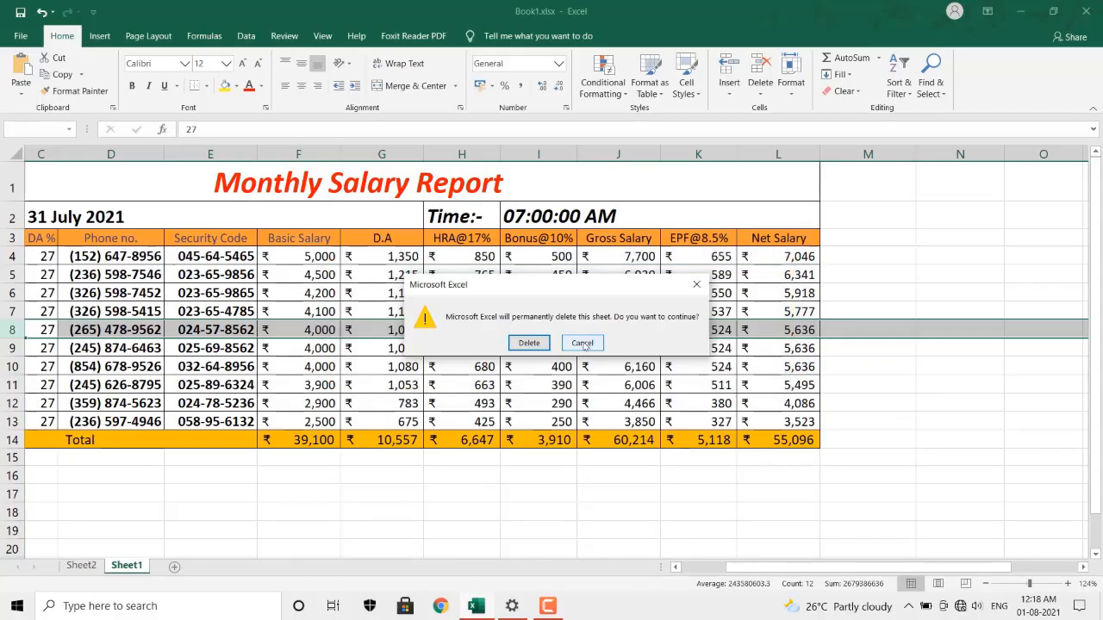
left_click(599, 360)
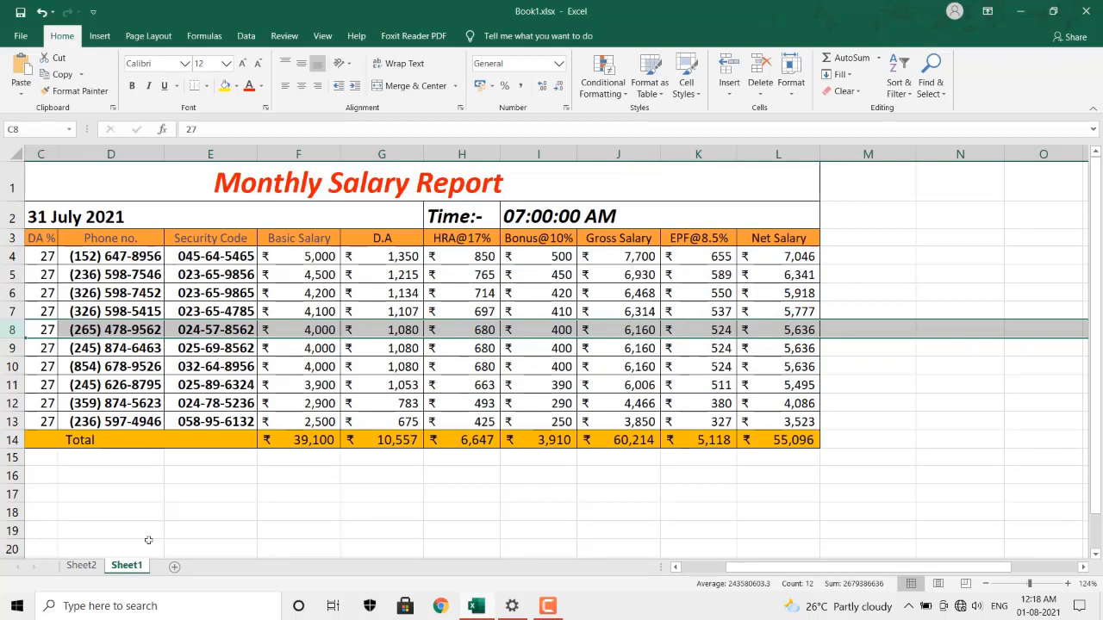
left_click(93, 570)
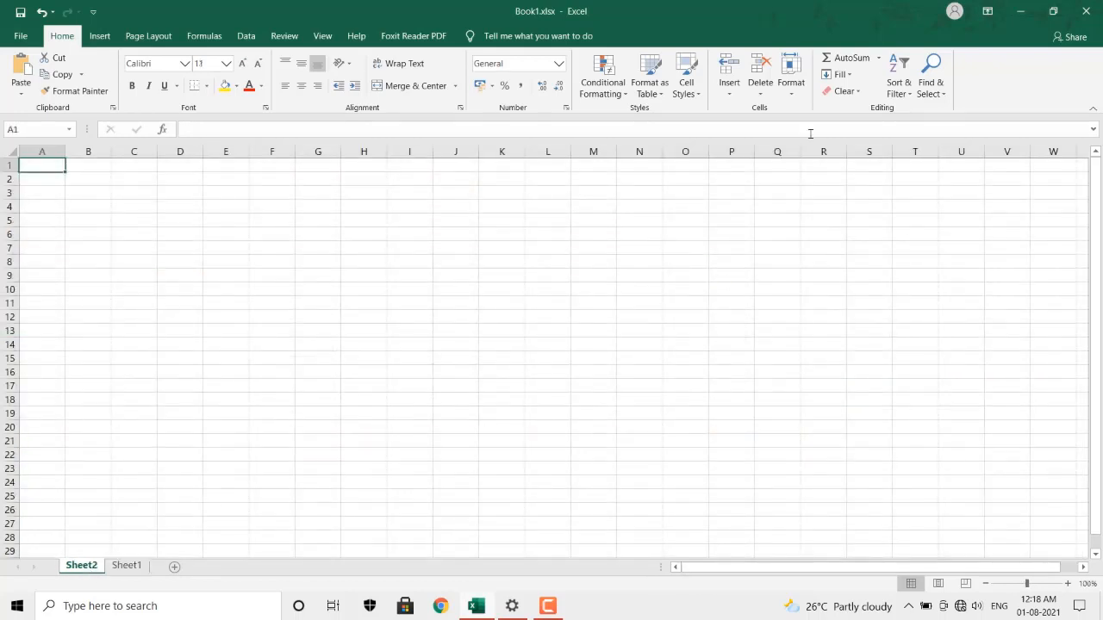
left_click(758, 90)
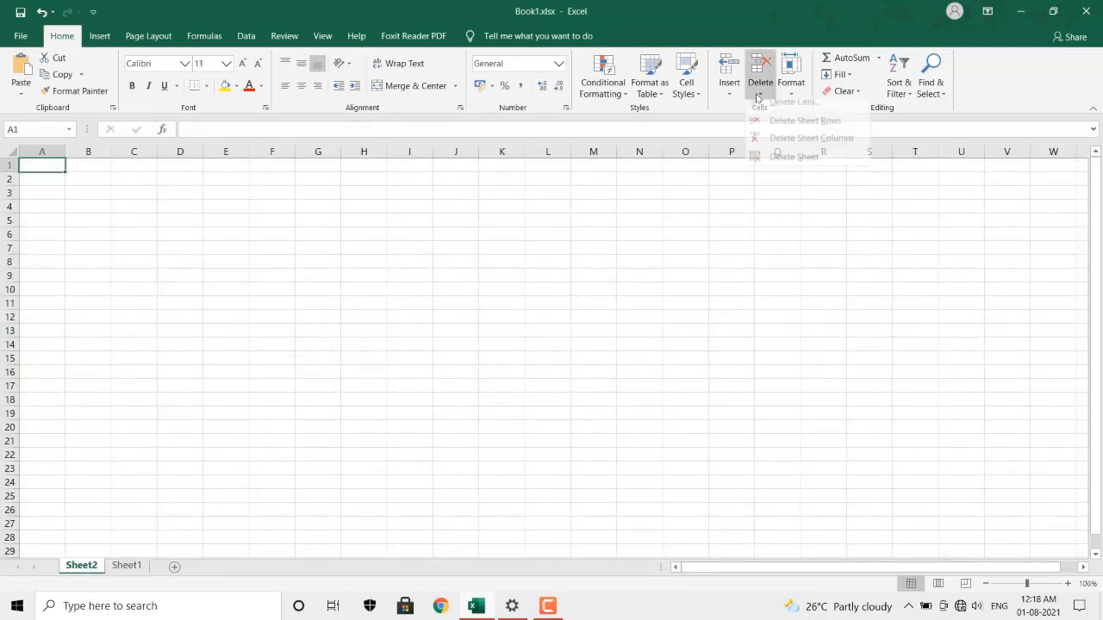
left_click(782, 166)
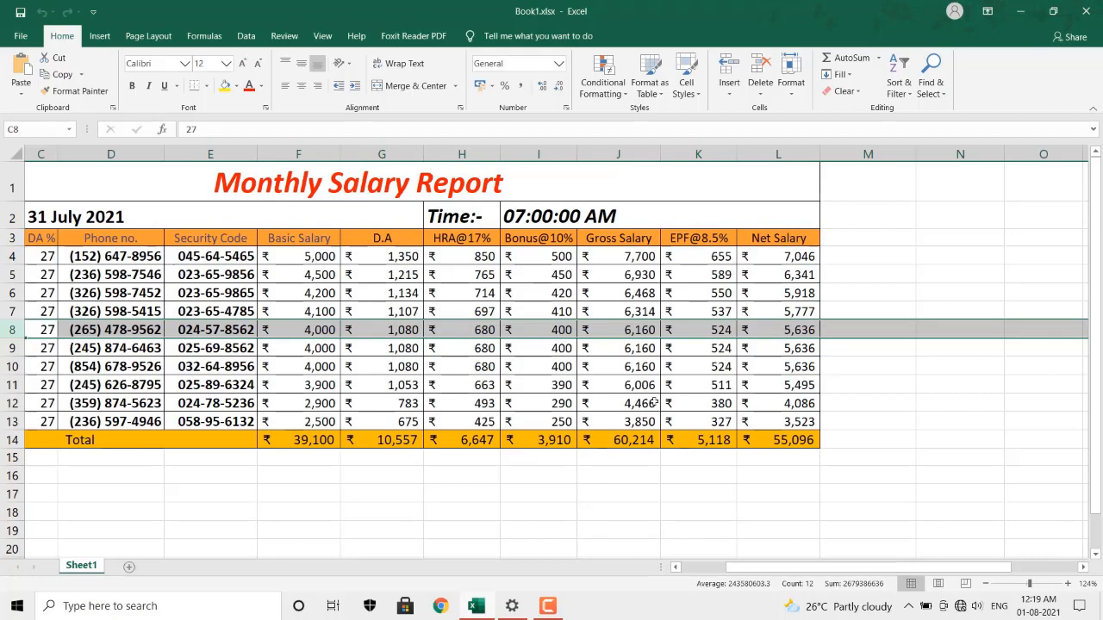
AutoFit row height and column width for F3:L14, Basic Salary through Net Salary.
left_click(836, 206)
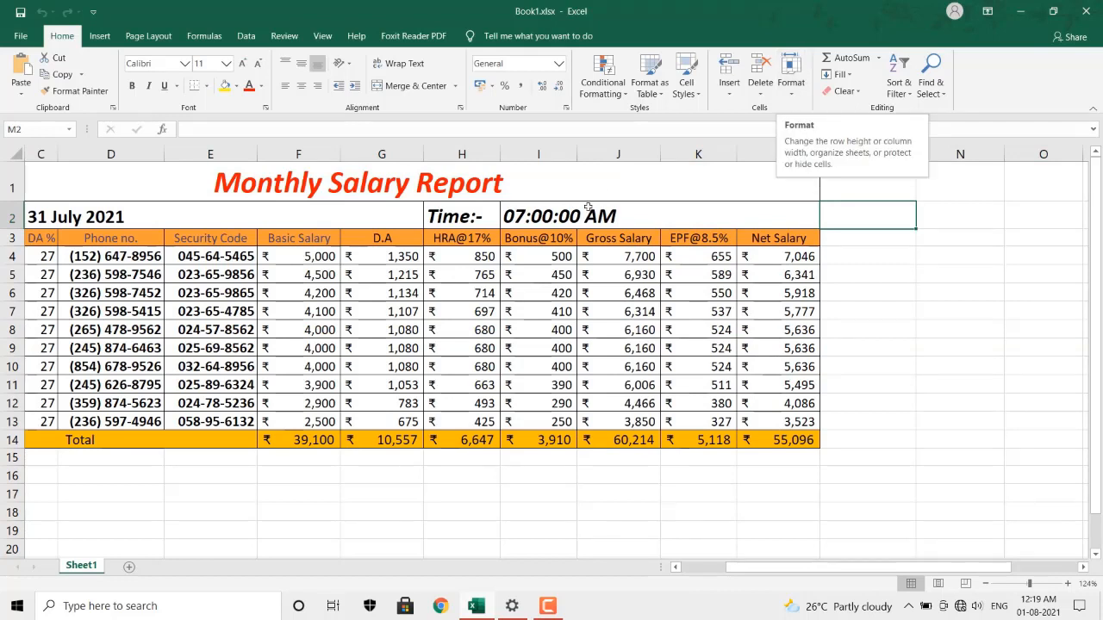
left_click_drag(297, 240, 780, 440)
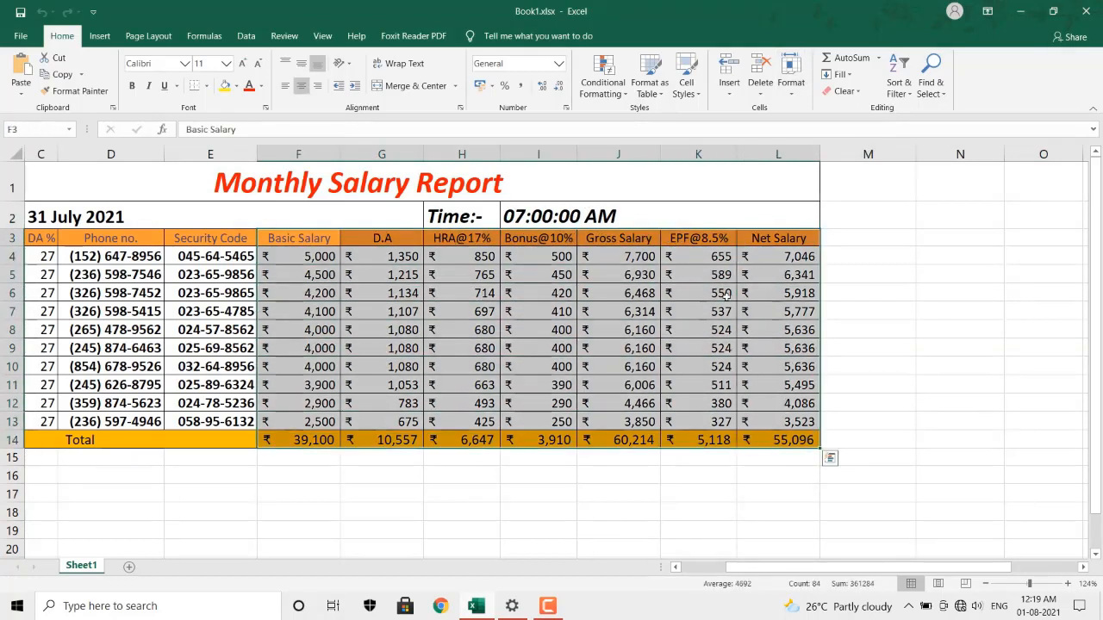
left_click(789, 82)
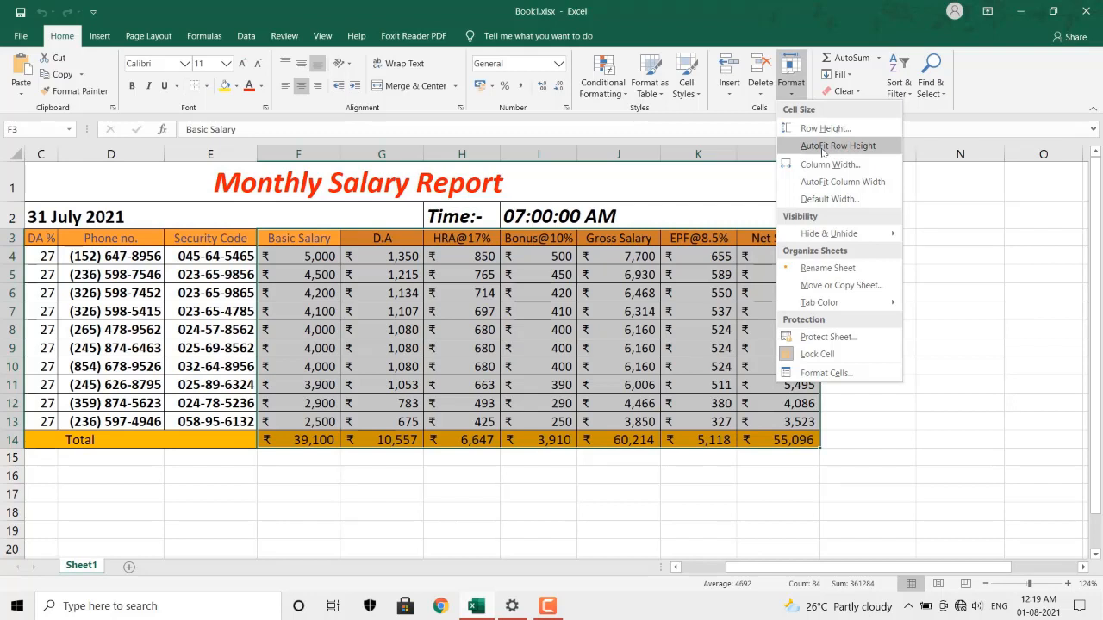
left_click(822, 148)
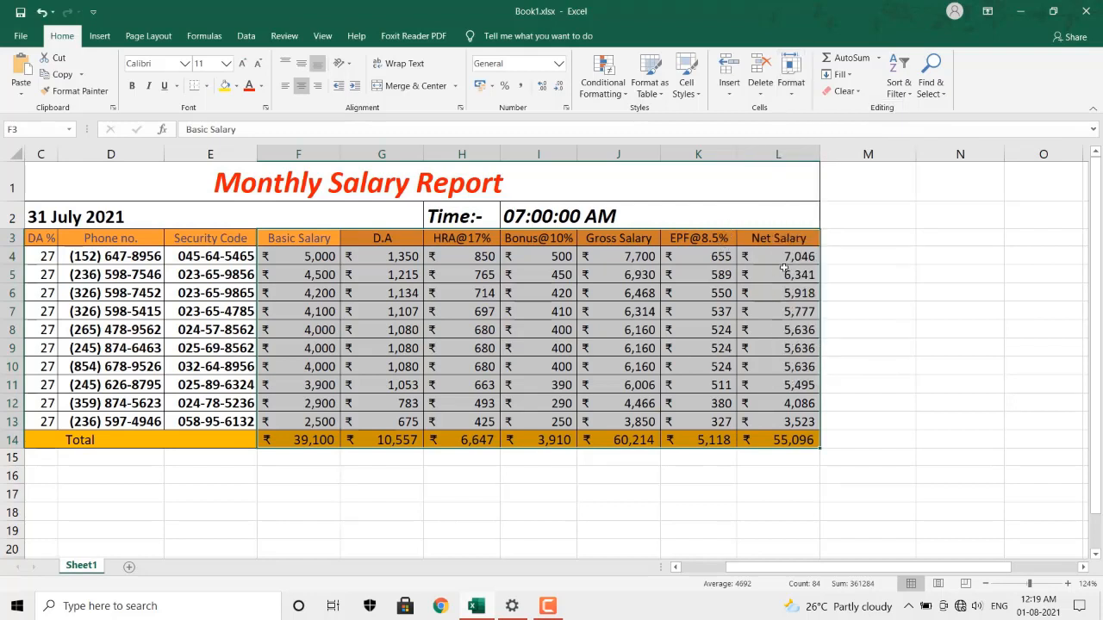
left_click(790, 74)
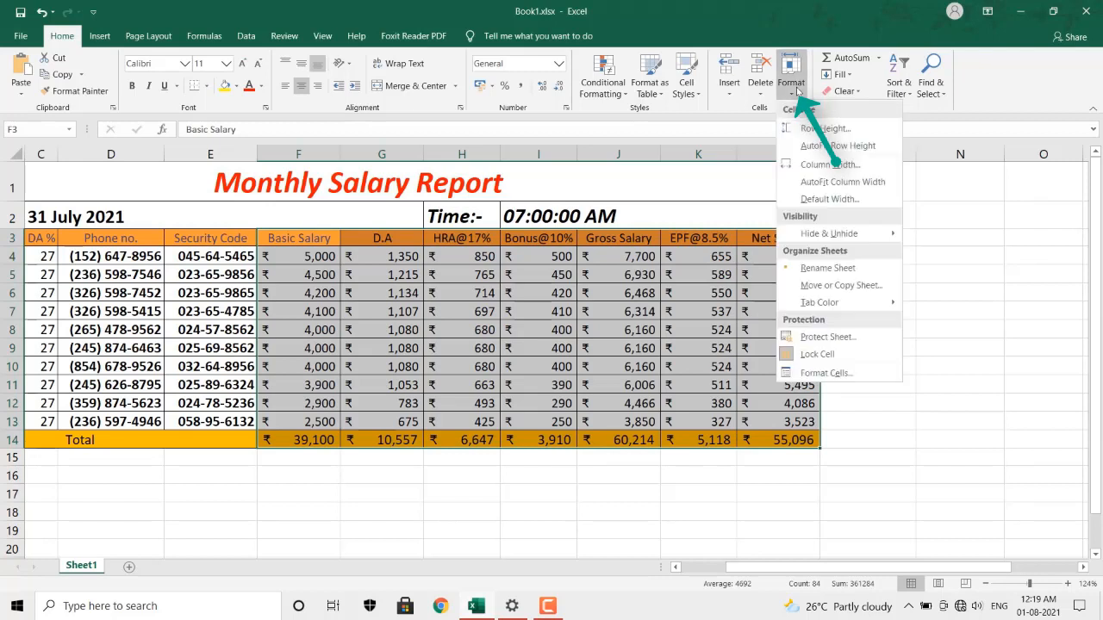
left_click(827, 182)
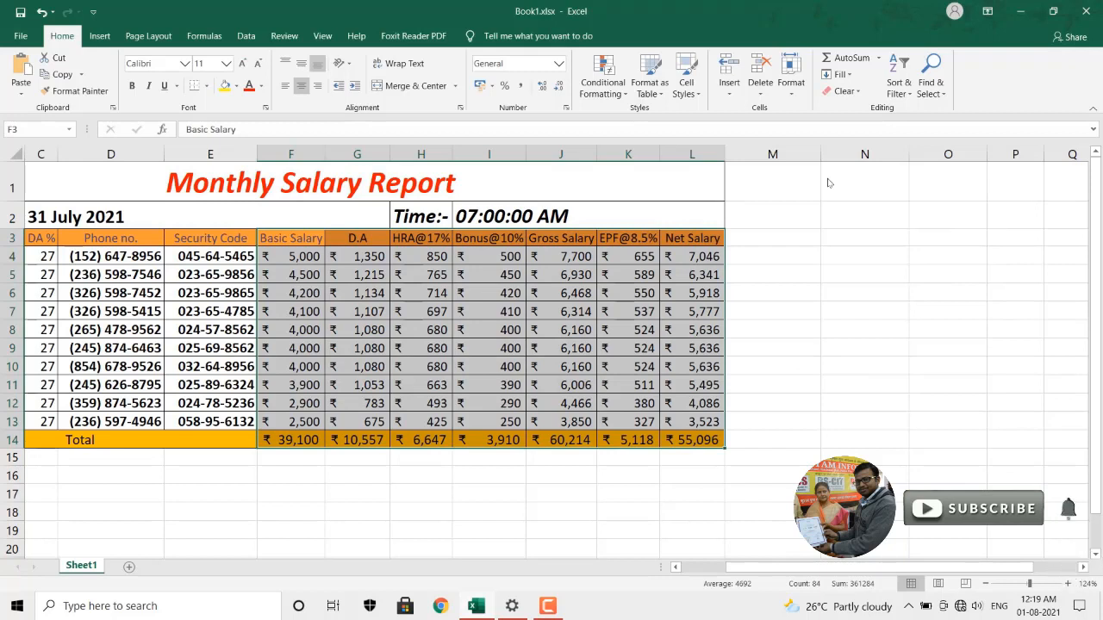
Set the row height of the selected salary table rows to 20.
left_click(799, 92)
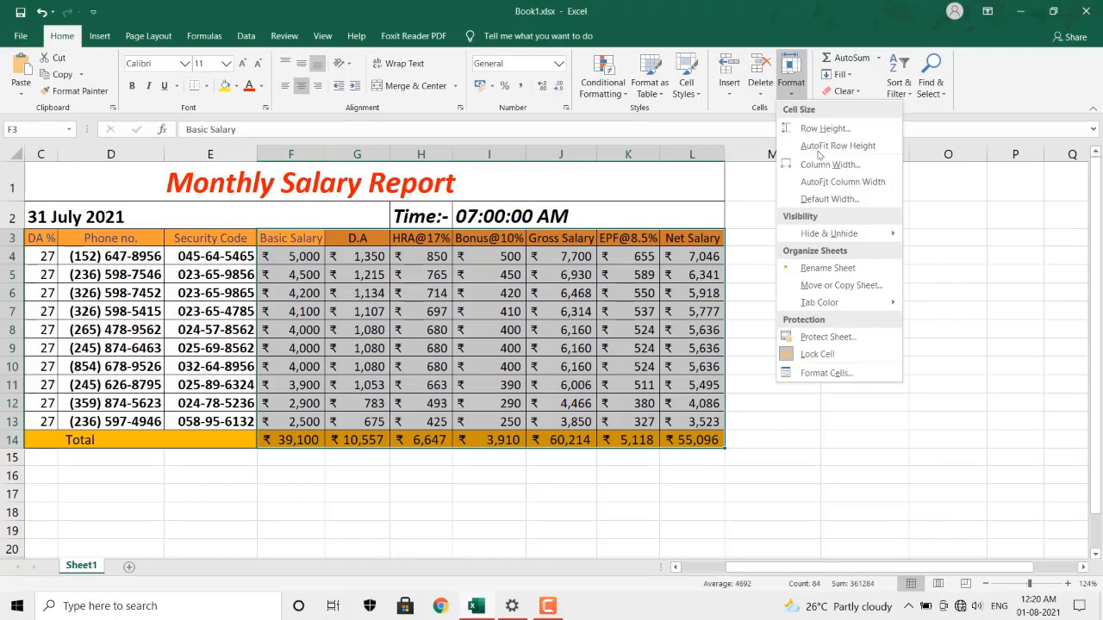
left_click(838, 129)
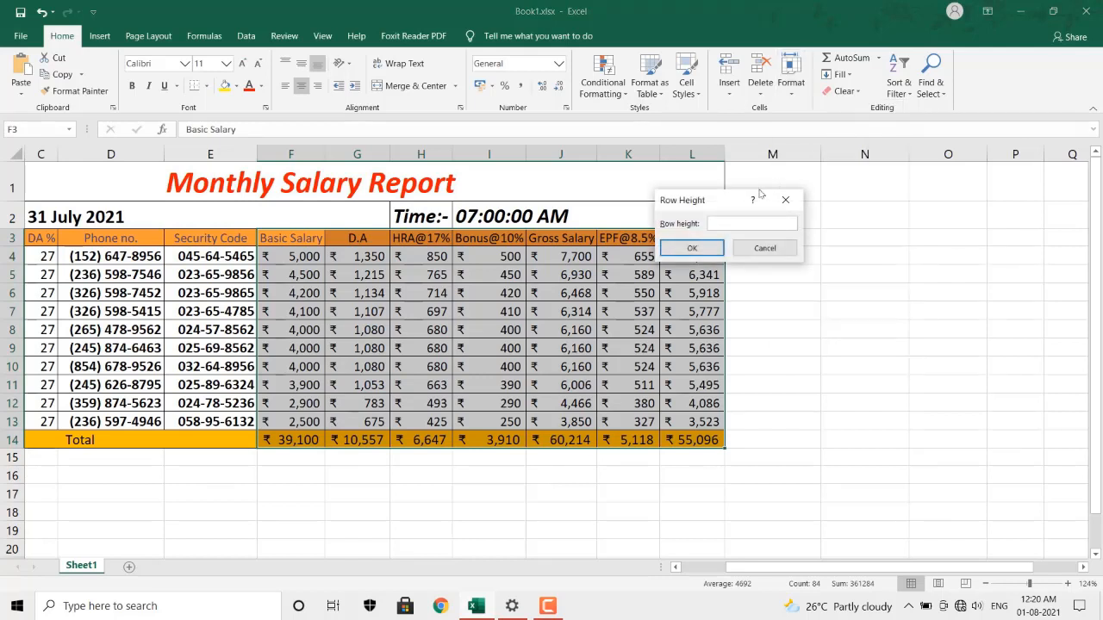
left_click_drag(721, 205, 794, 182)
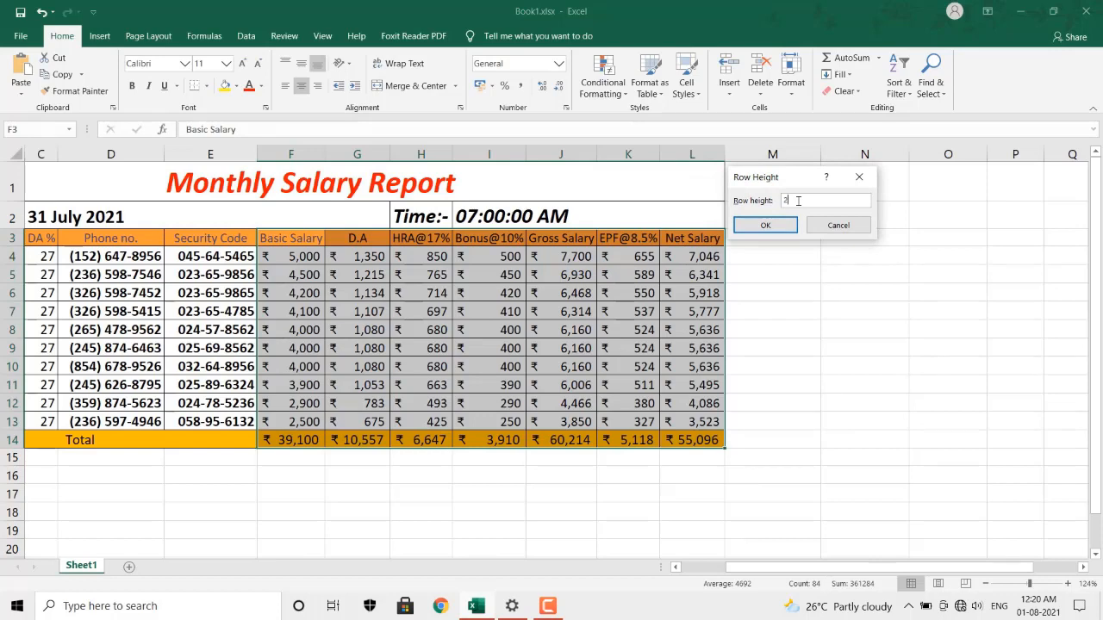
type("20")
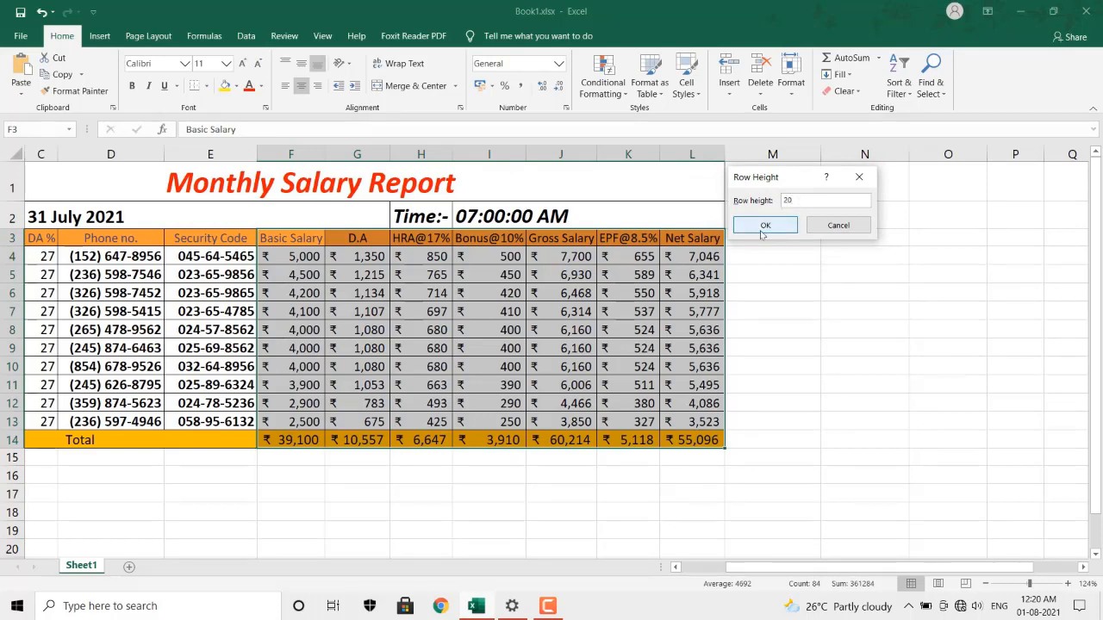
left_click(765, 225)
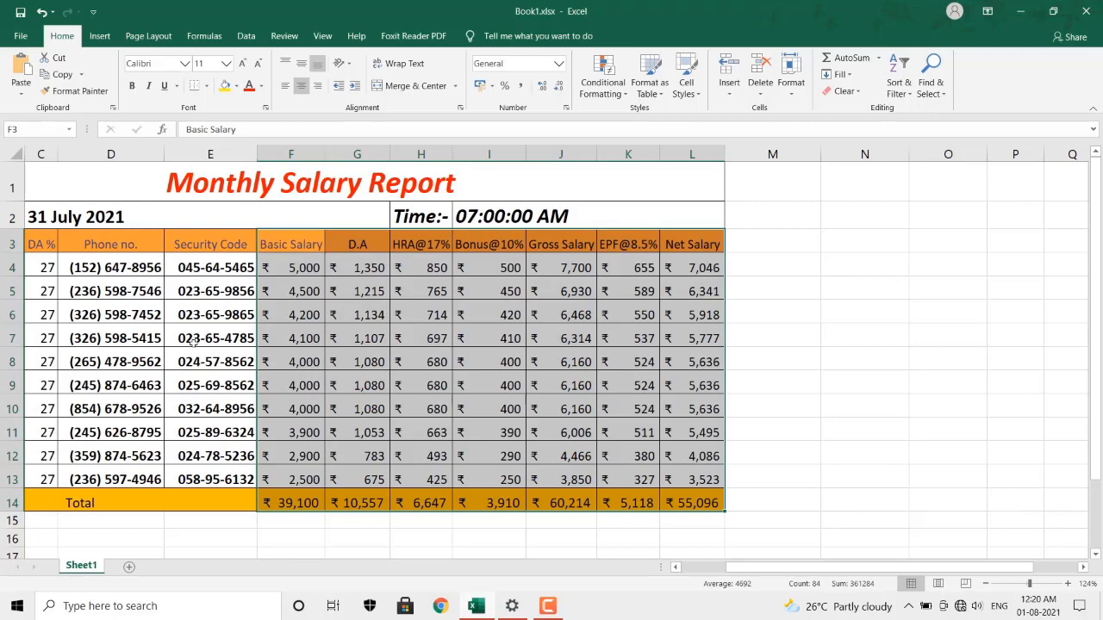
Select the Net Salary column values in the salary table.
scroll(376, 469, "down", 2)
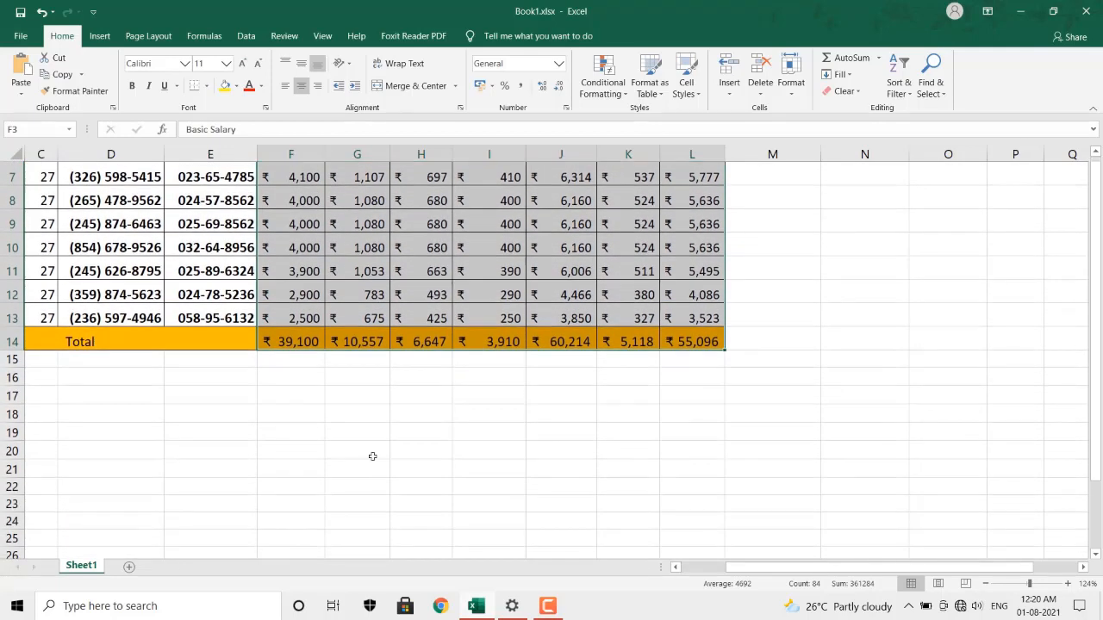
left_click(368, 421)
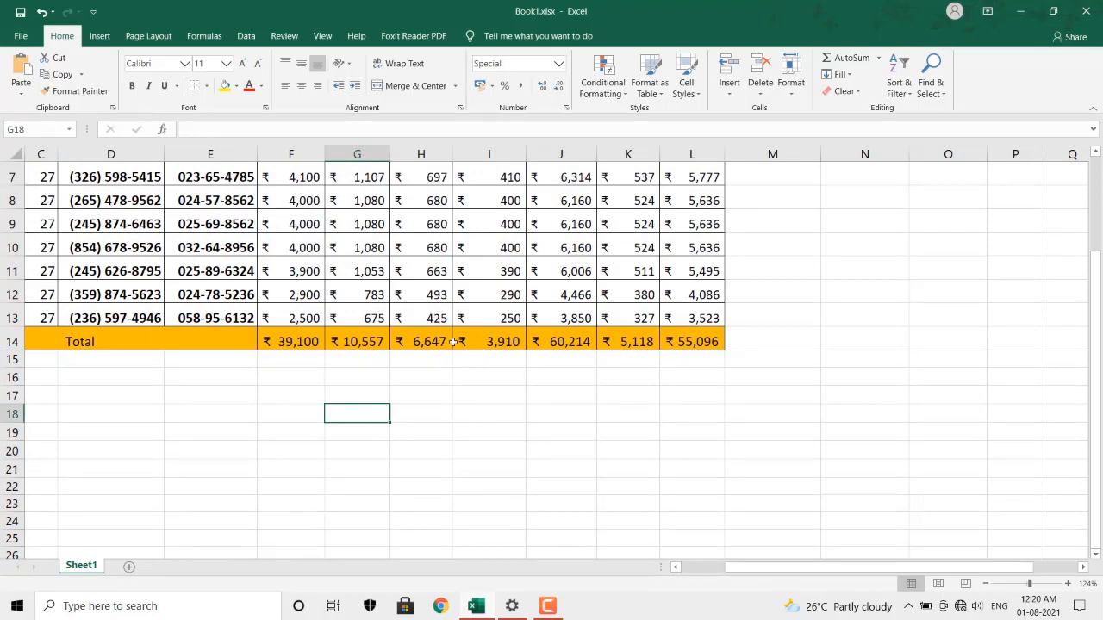
scroll(453, 343, "up", 2)
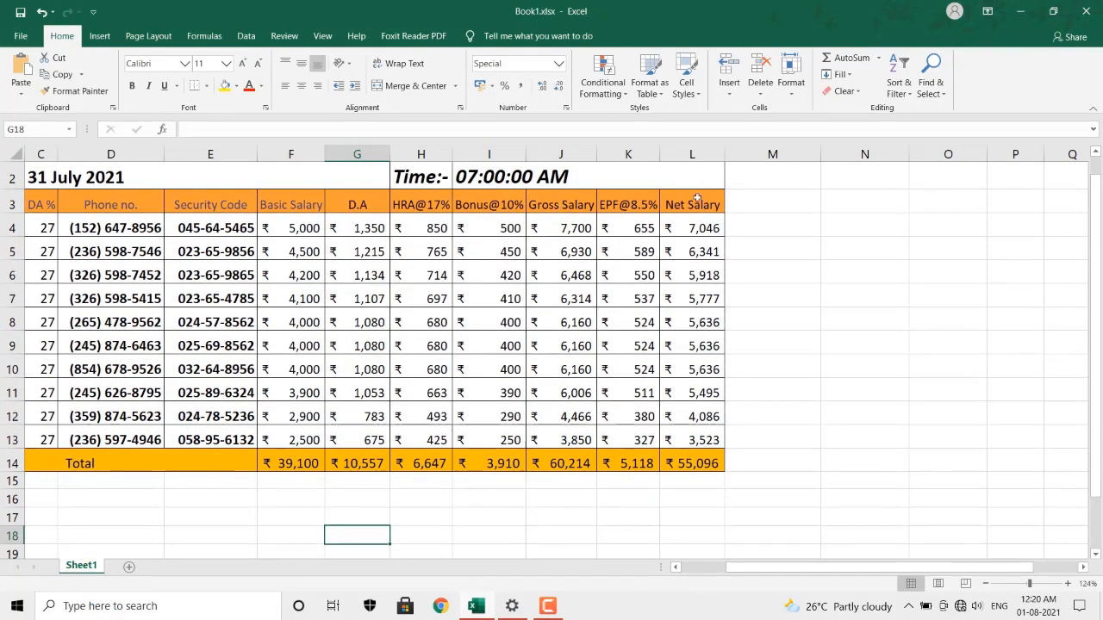
left_click_drag(694, 200, 714, 465)
Set the Net Salary column width to 12.
left_click(791, 77)
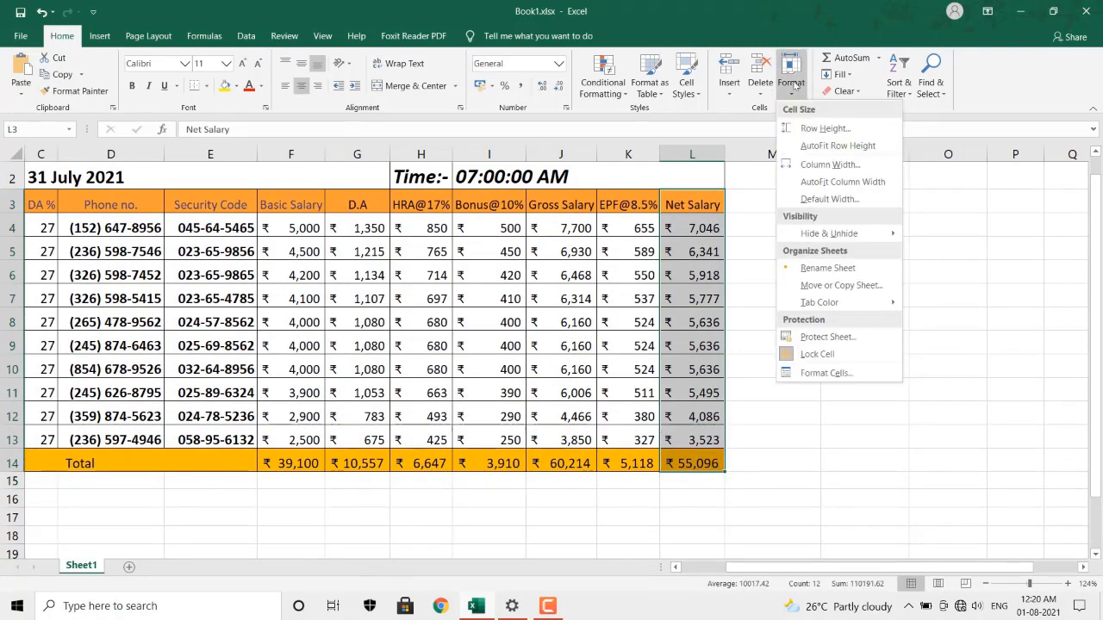
left_click(837, 165)
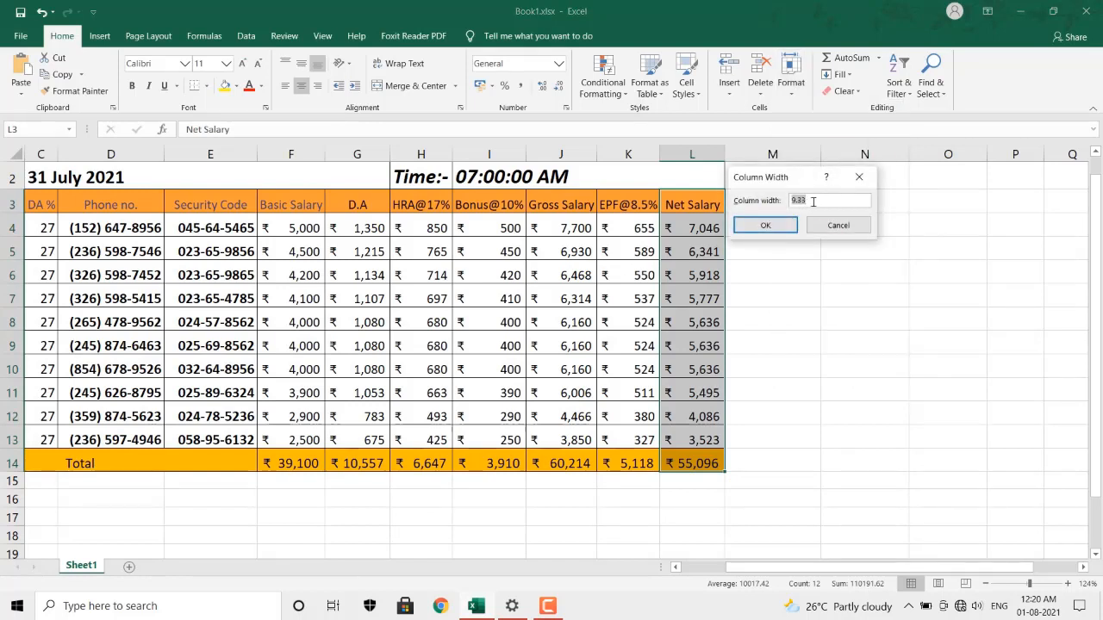
left_click(792, 201)
type("12")
left_click(781, 228)
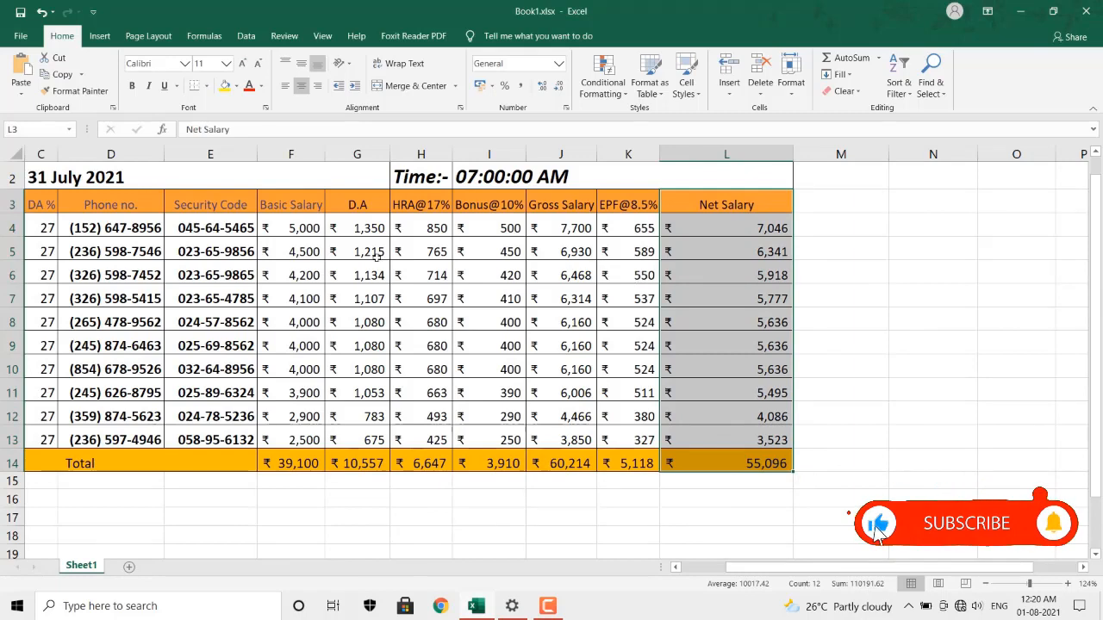
Check the Default Width setting and close it without changes.
scroll(249, 320, "left", 2)
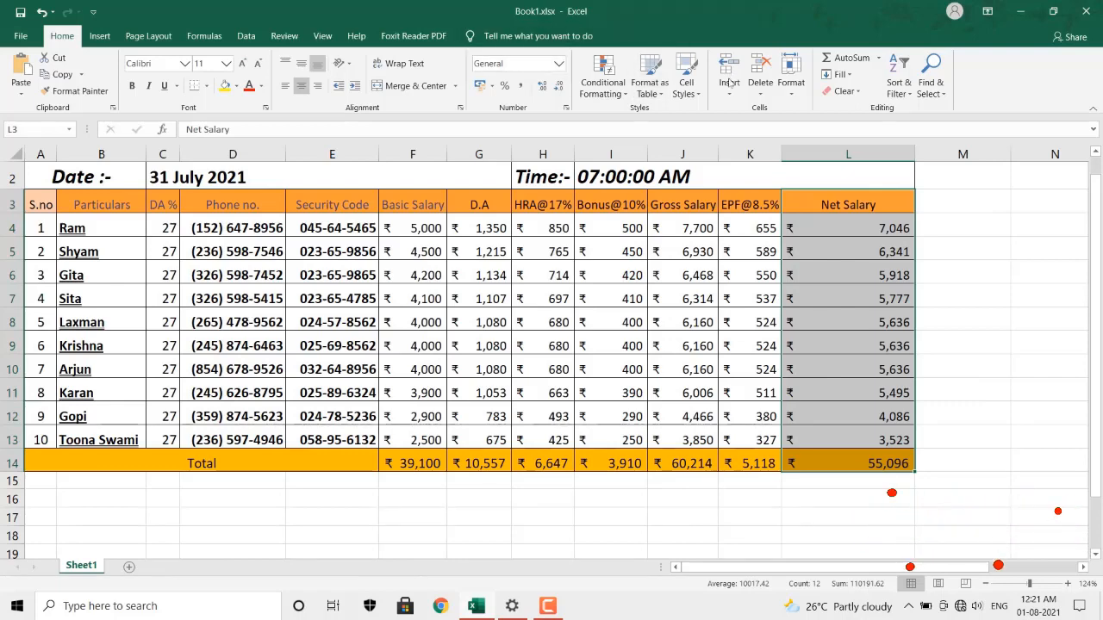
left_click(791, 82)
left_click(834, 171)
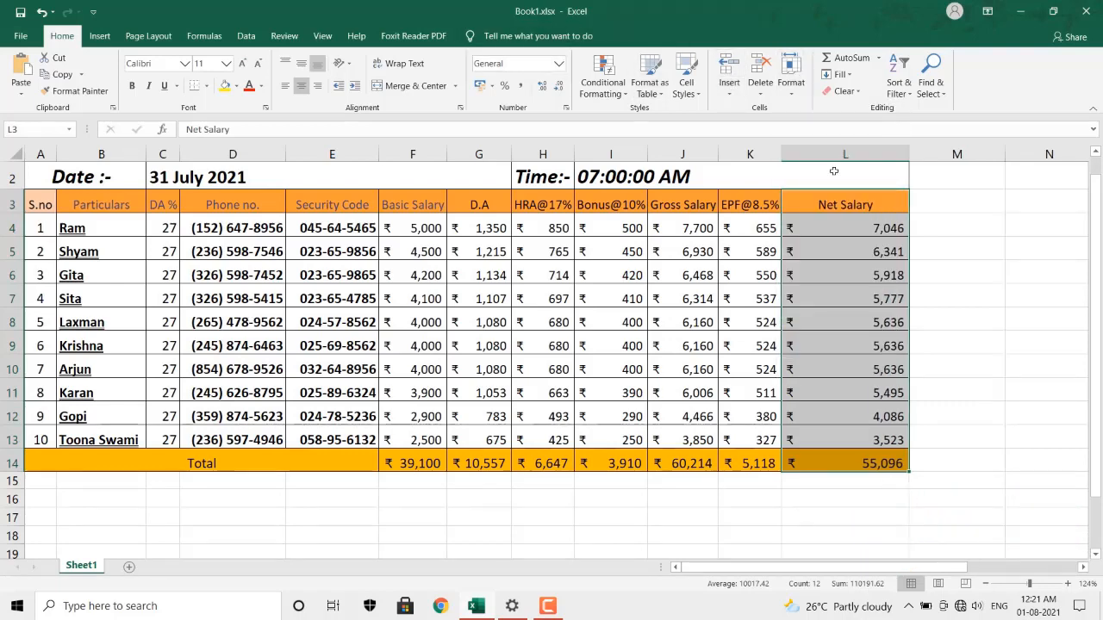
left_click(791, 82)
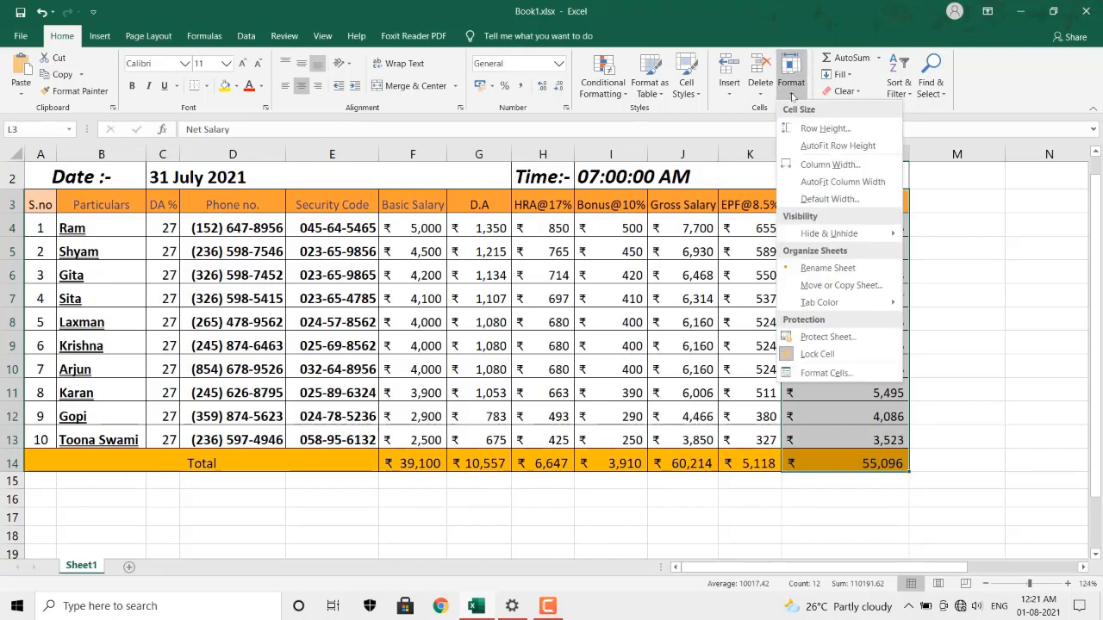
left_click(826, 198)
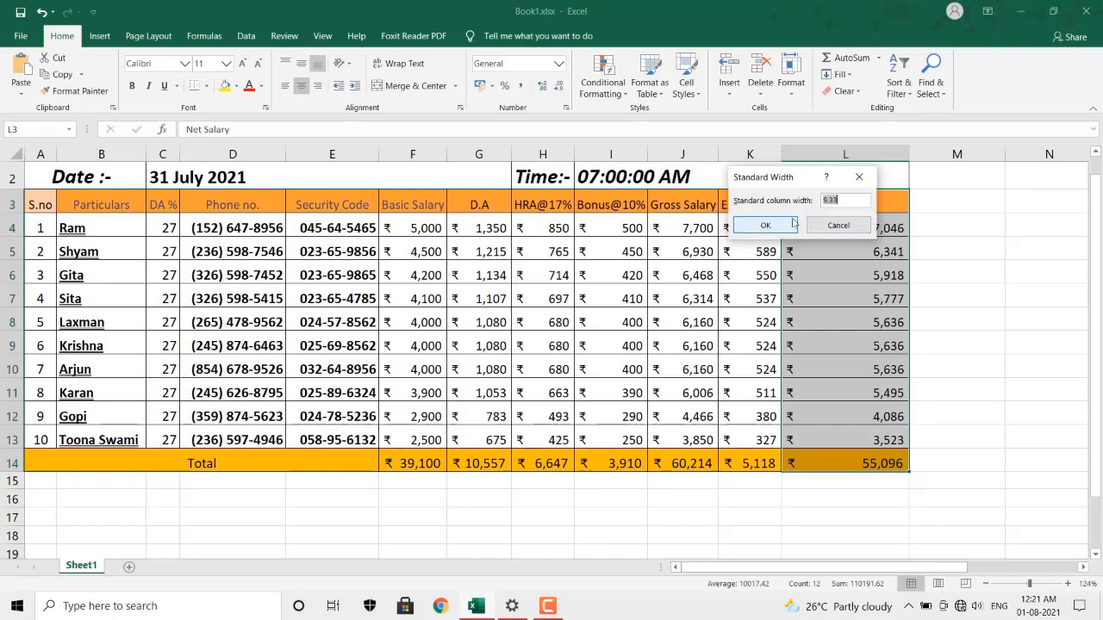
left_click(825, 224)
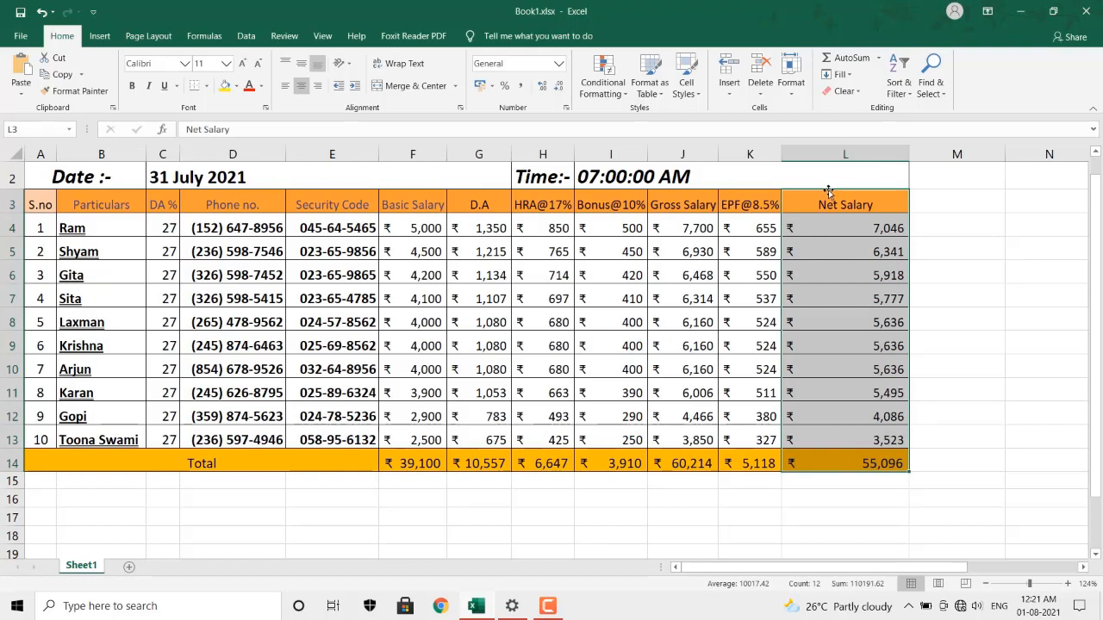
Dismiss the Format menu and clear the Net Salary column selection.
left_click(790, 82)
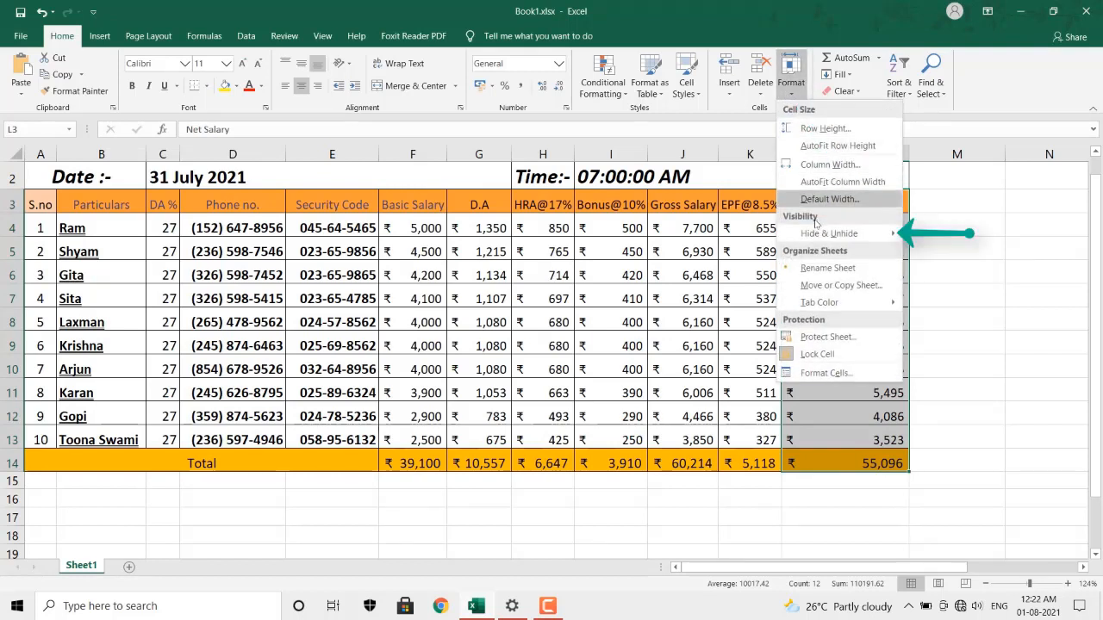
mouse_move(838, 241)
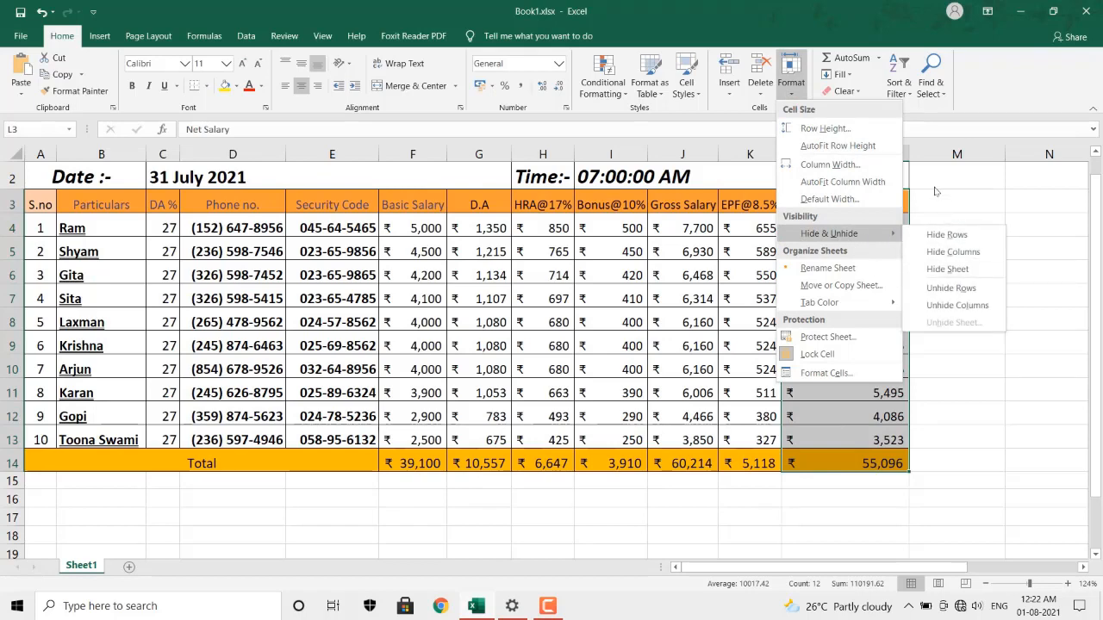
left_click(934, 187)
left_click(365, 293)
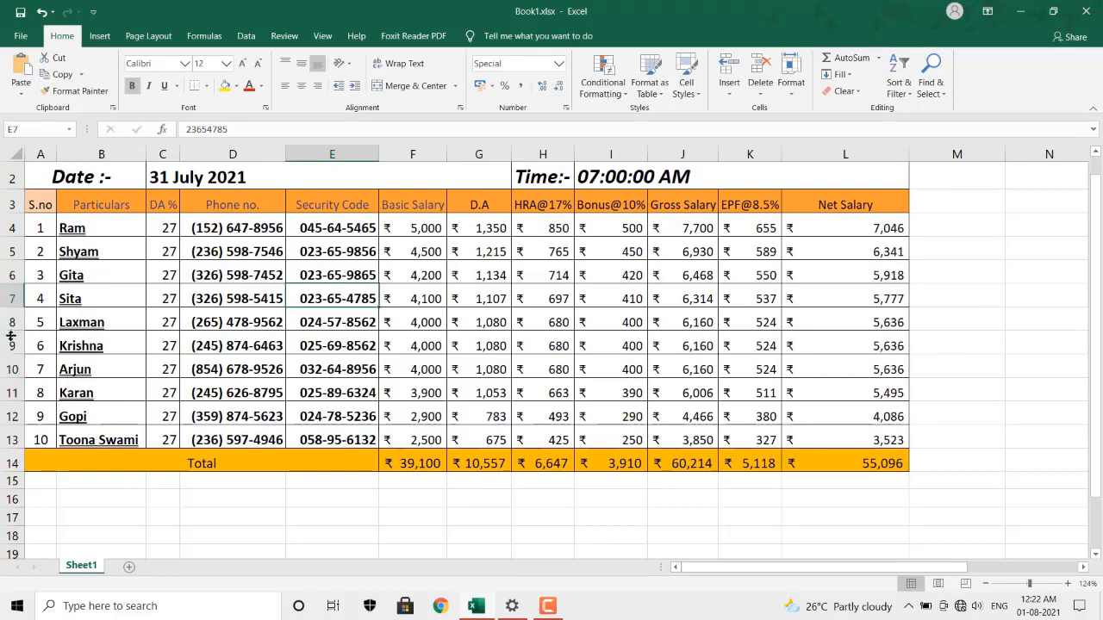
Hide rows 8–10 holding Laxman, Krishna and Arjun.
left_click(10, 329)
left_click_drag(9, 331, 6, 361)
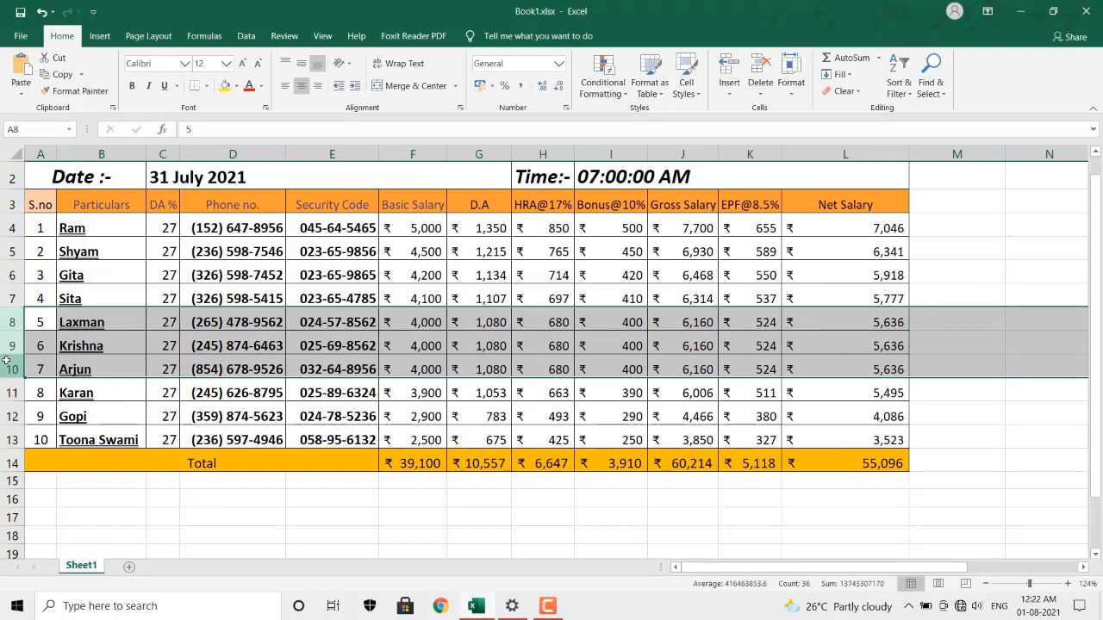
left_click(790, 87)
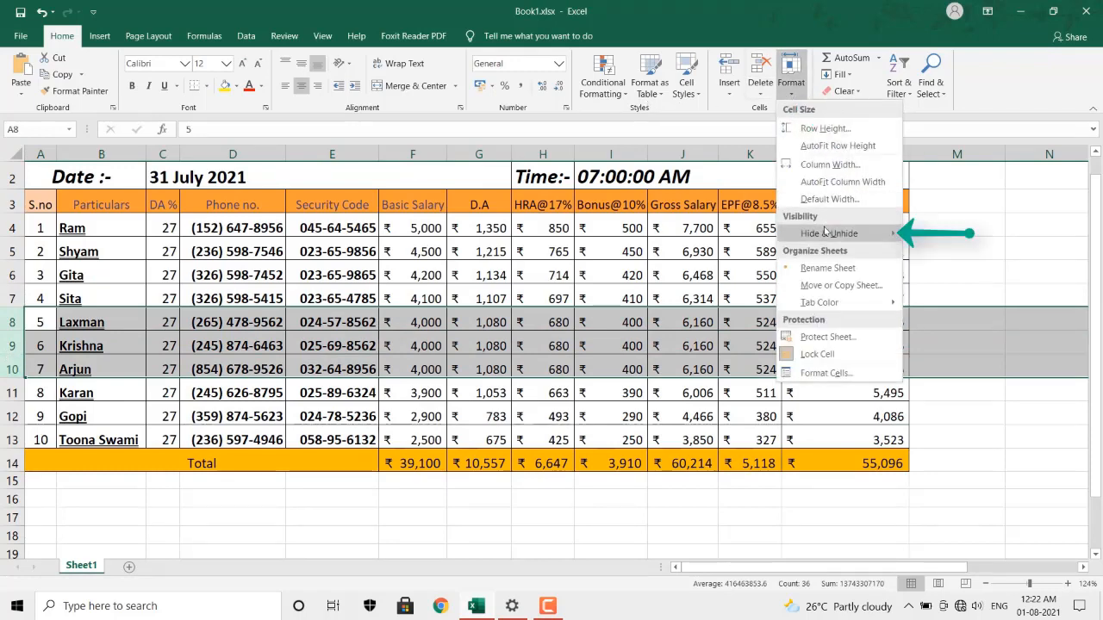
mouse_move(826, 234)
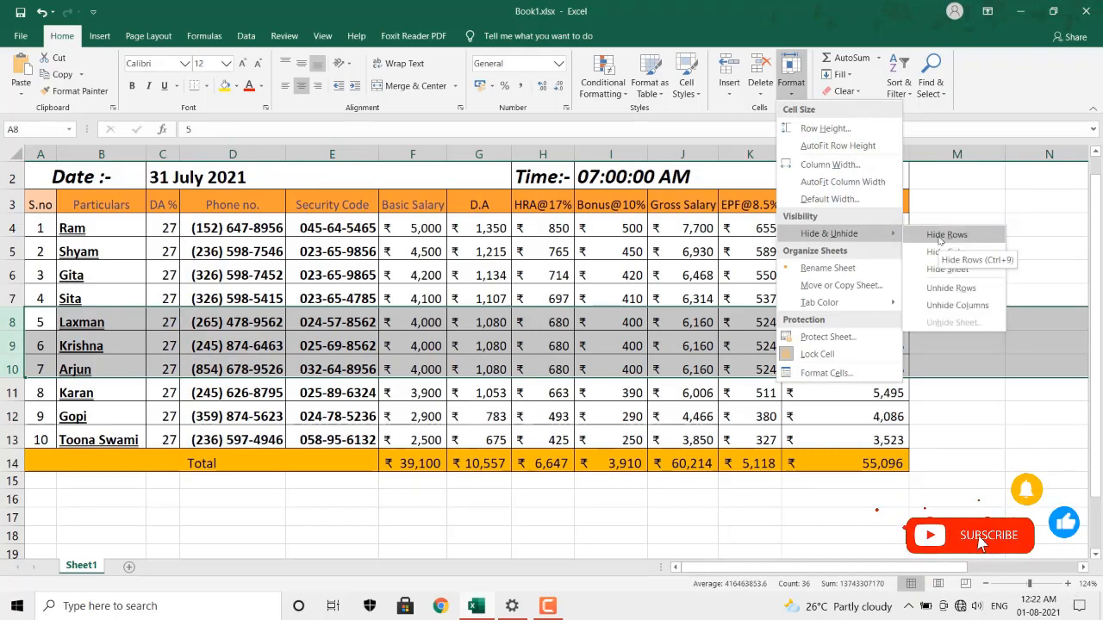
left_click(941, 236)
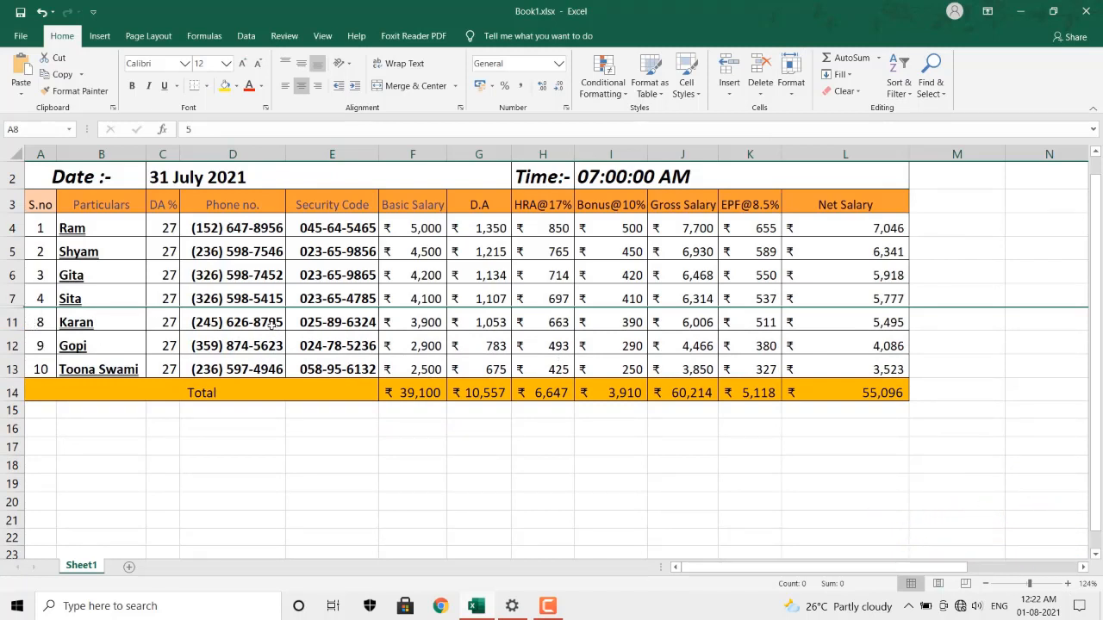
Select rows 7 through 11, unhide rows 8–10, then select the restored cells A8:D10.
left_click(17, 300)
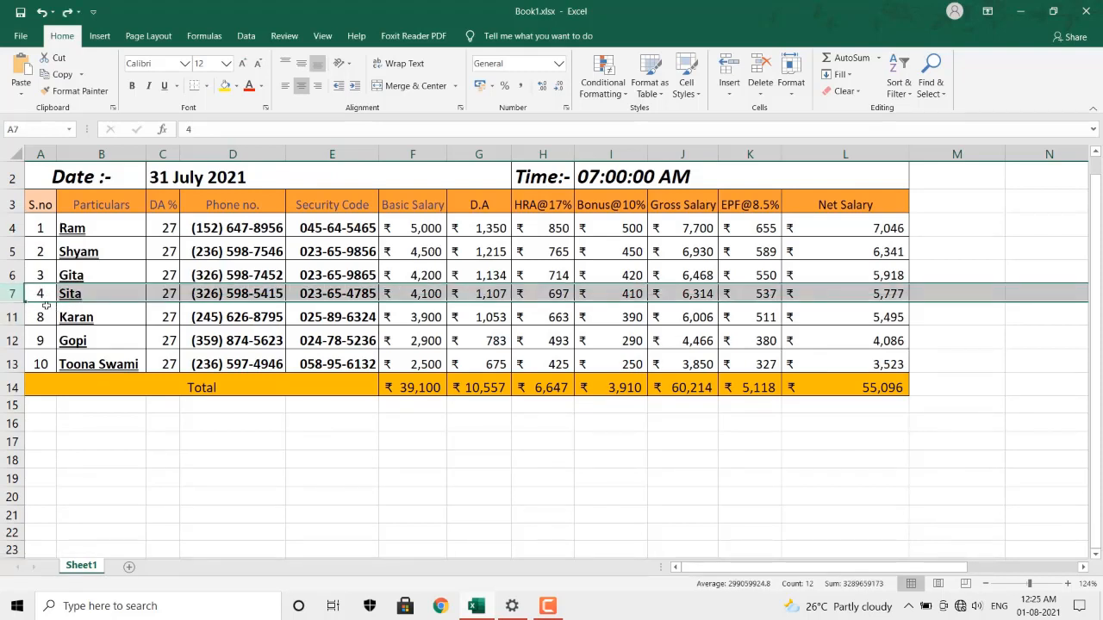
left_click_drag(11, 293, 13, 316)
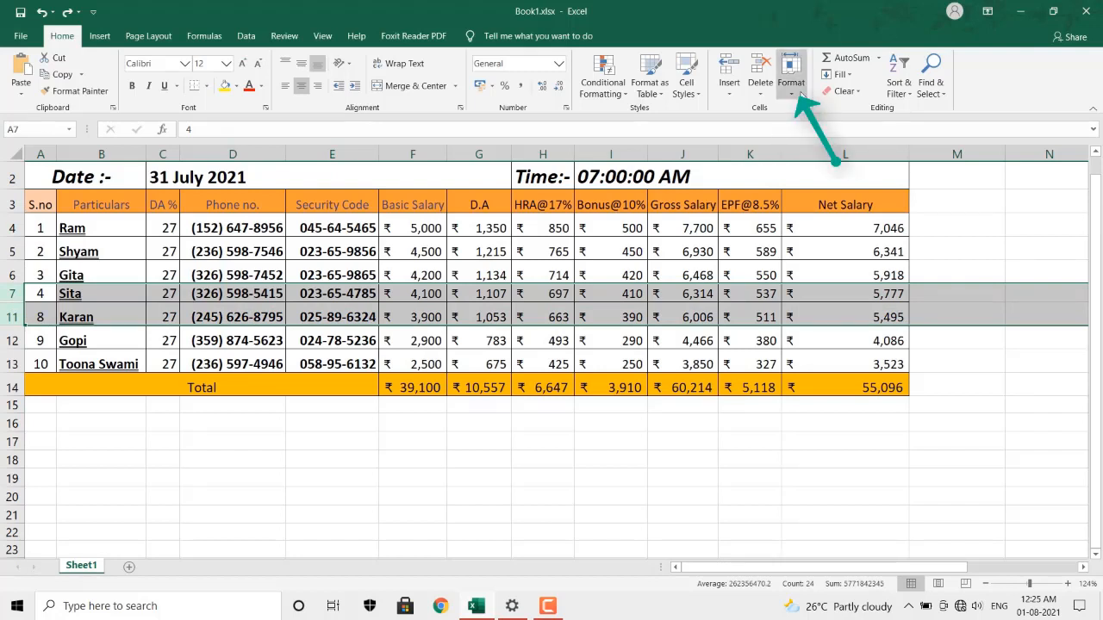
left_click(800, 94)
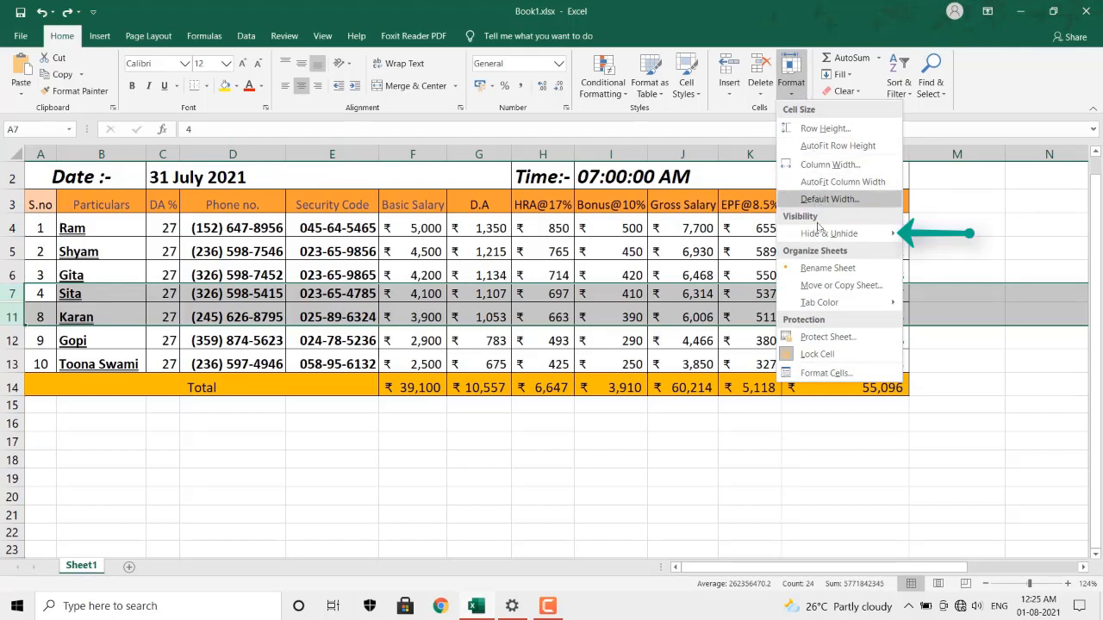
mouse_move(819, 235)
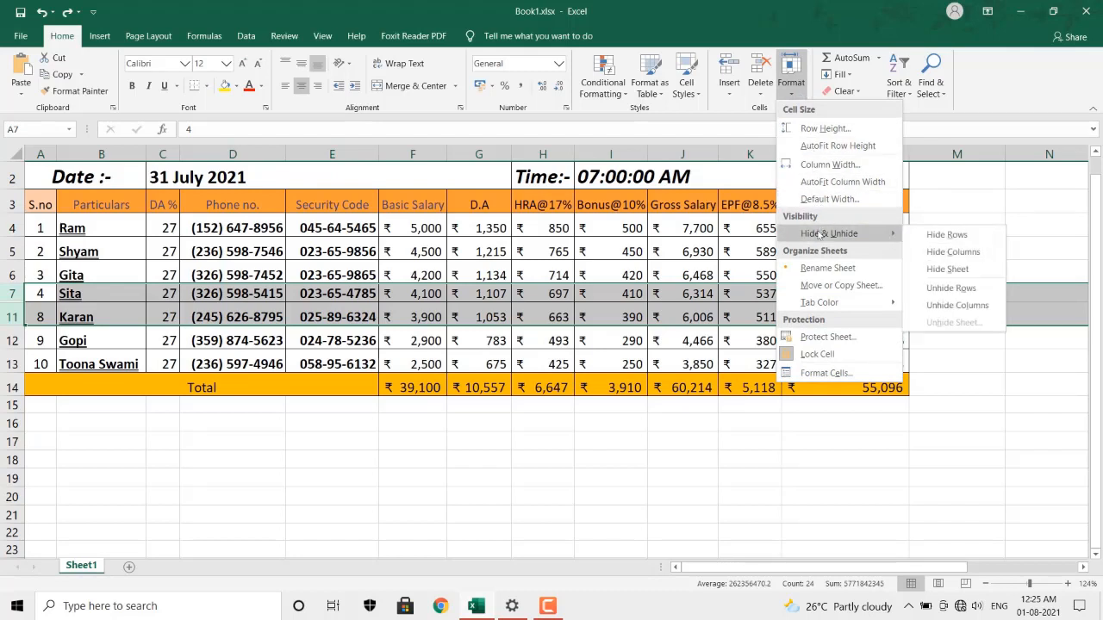
left_click(956, 289)
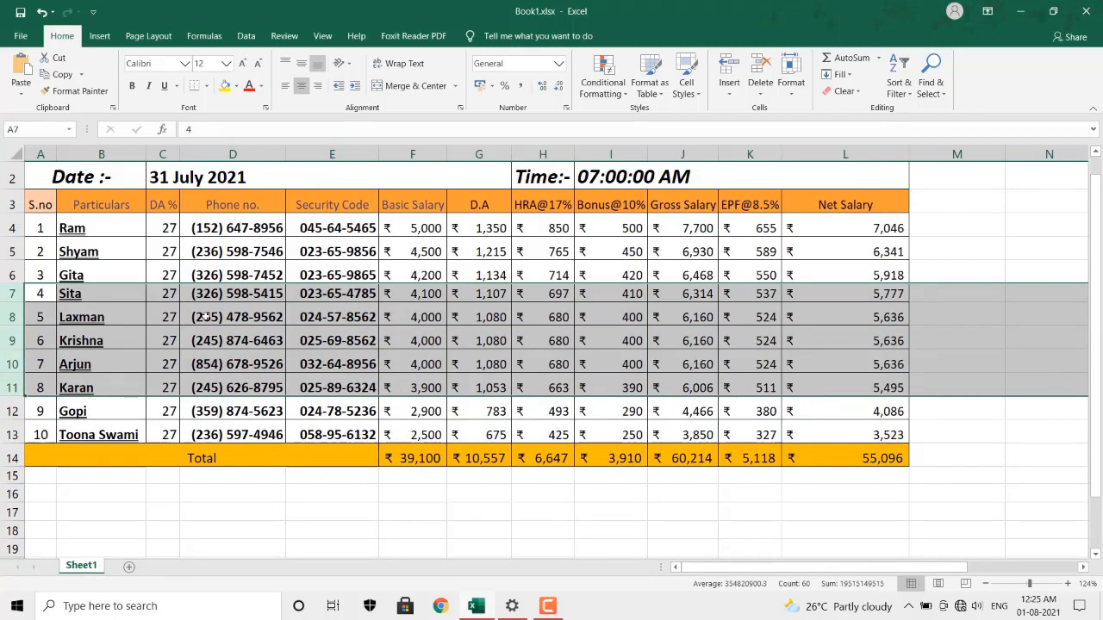
left_click_drag(42, 315, 263, 355)
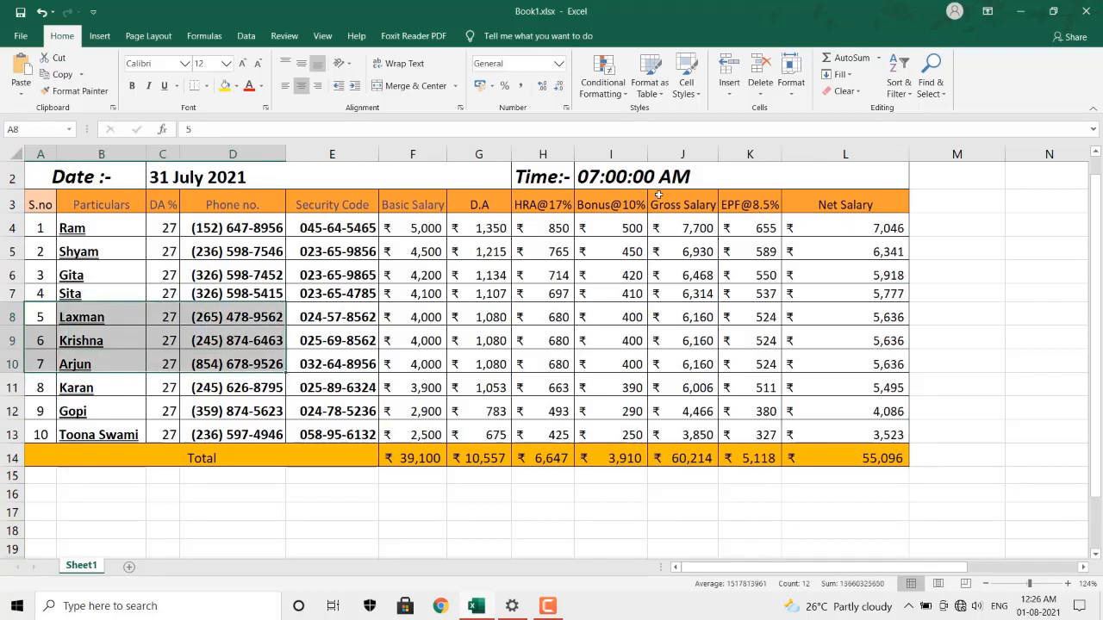
left_click(743, 154)
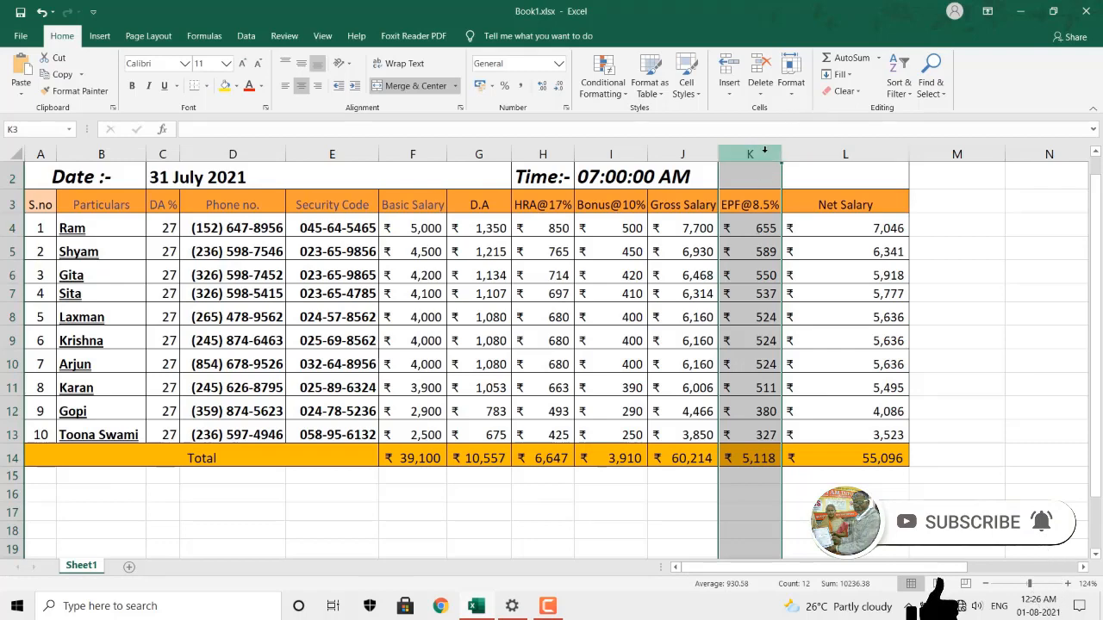
left_click(801, 89)
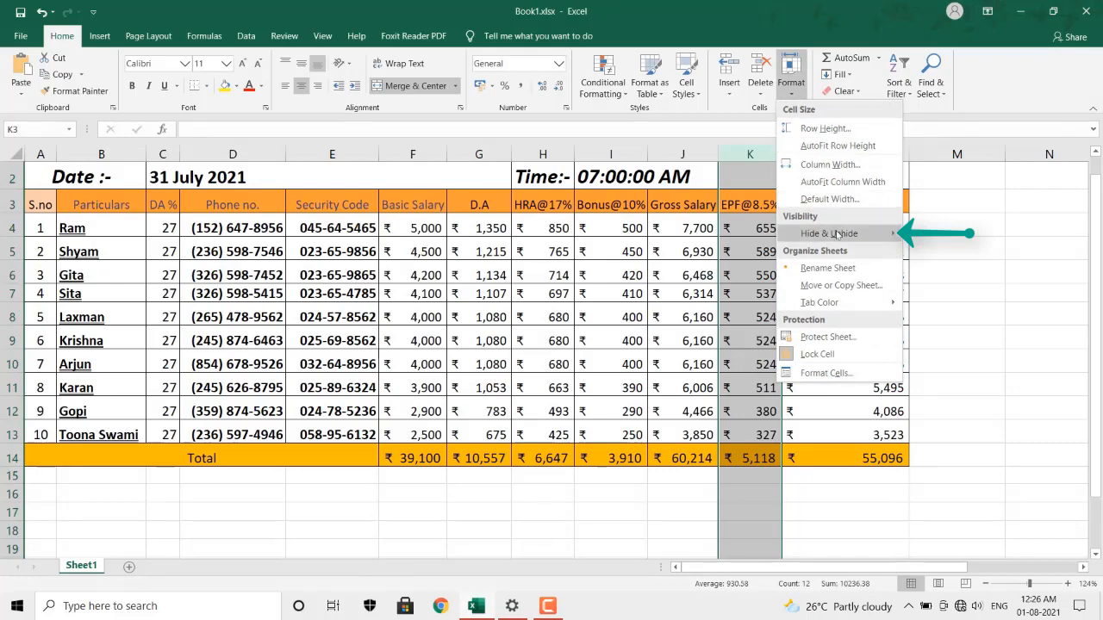
mouse_move(837, 234)
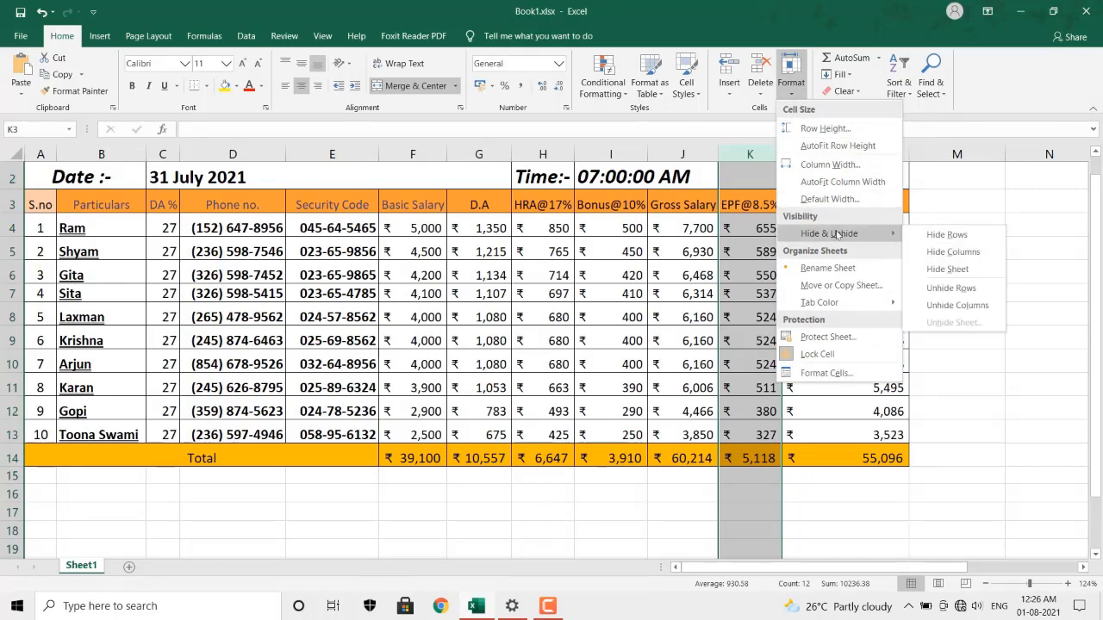
left_click(953, 252)
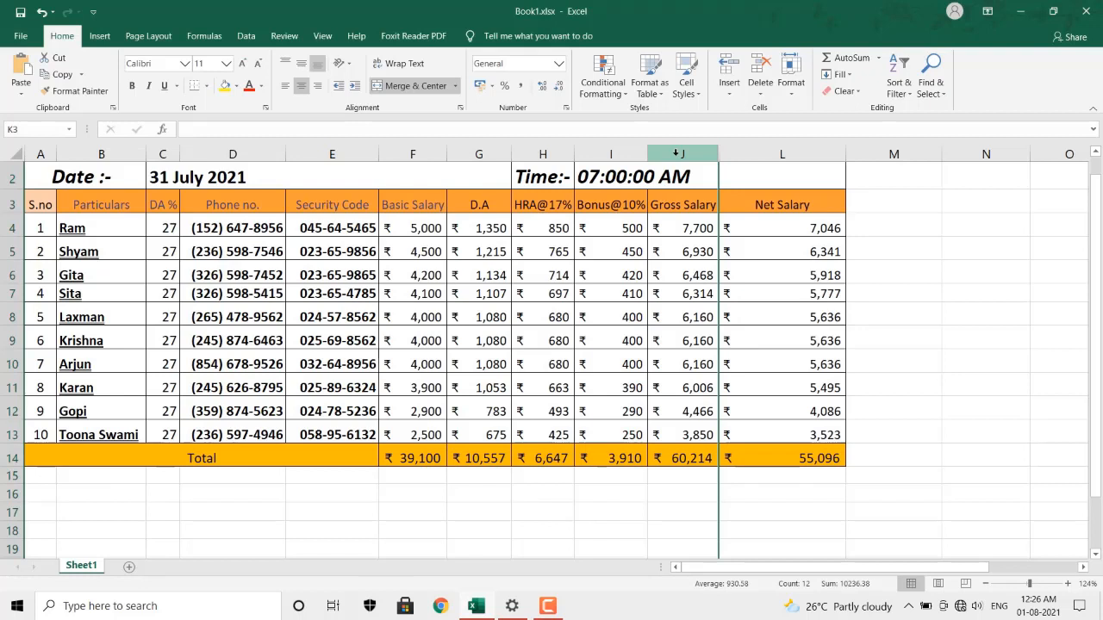
left_click_drag(675, 153, 744, 145)
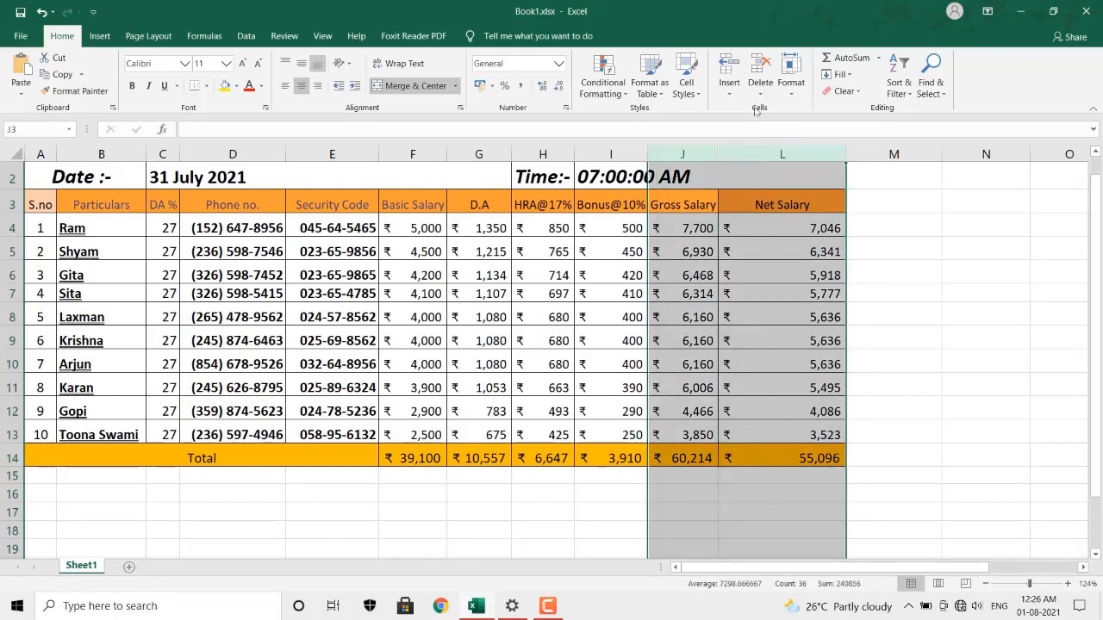
Unhide column K between Gross Salary and Net Salary, then dismiss the Format menu.
left_click(786, 86)
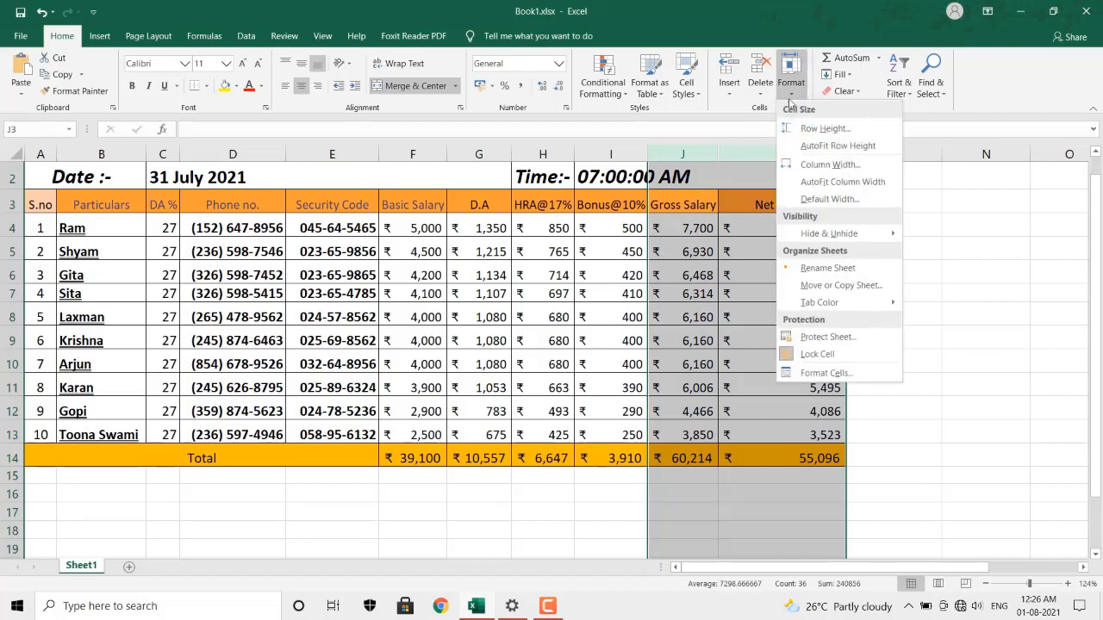
mouse_move(849, 234)
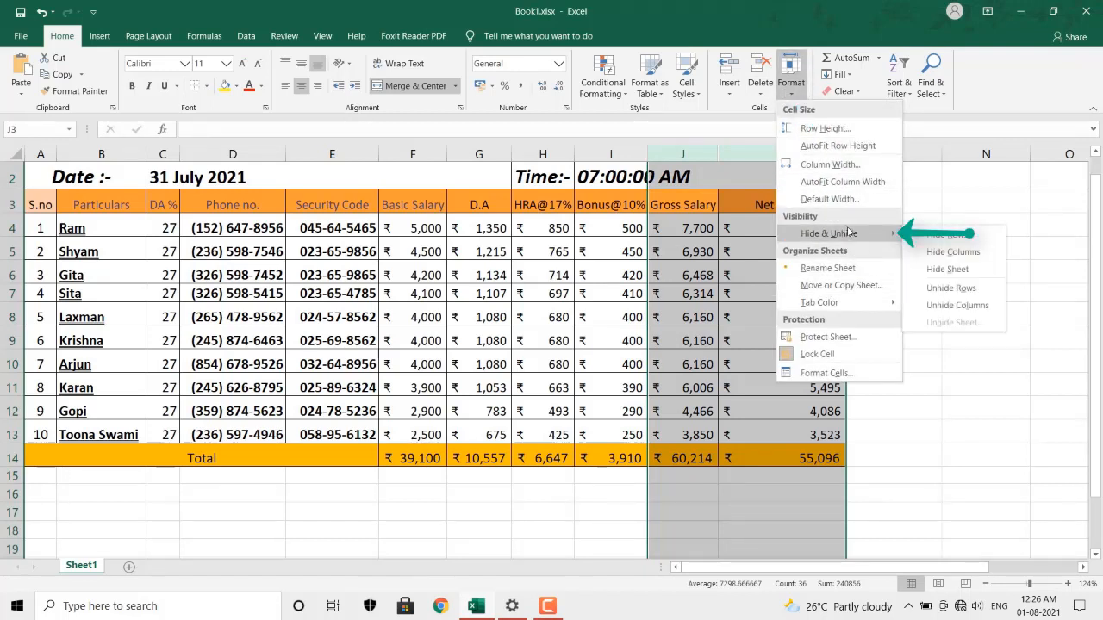
left_click(954, 305)
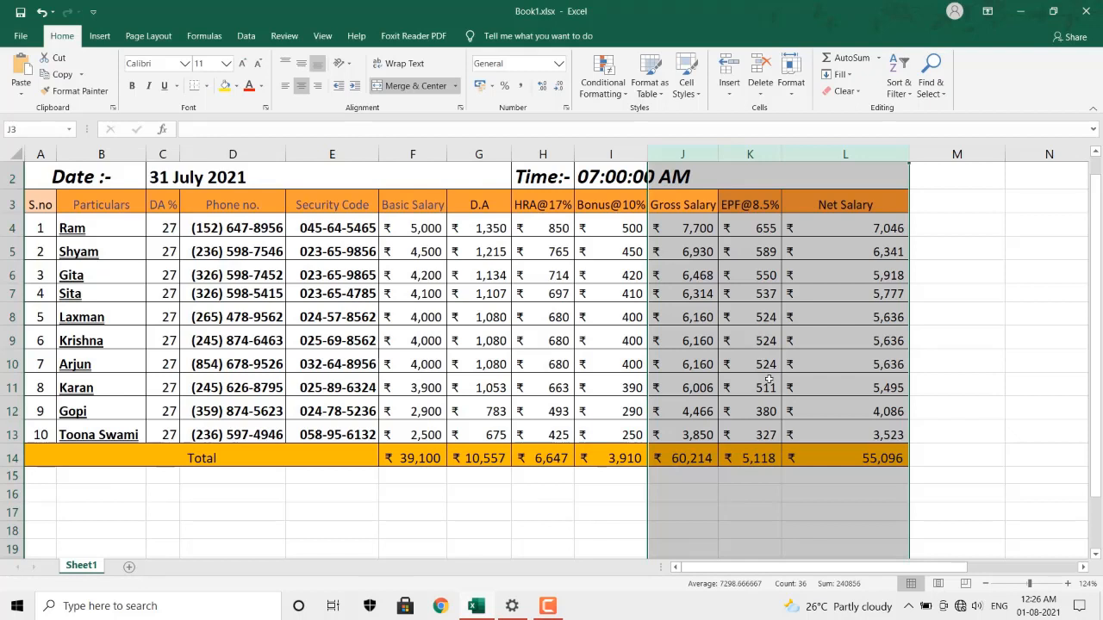
left_click(791, 93)
mouse_move(814, 236)
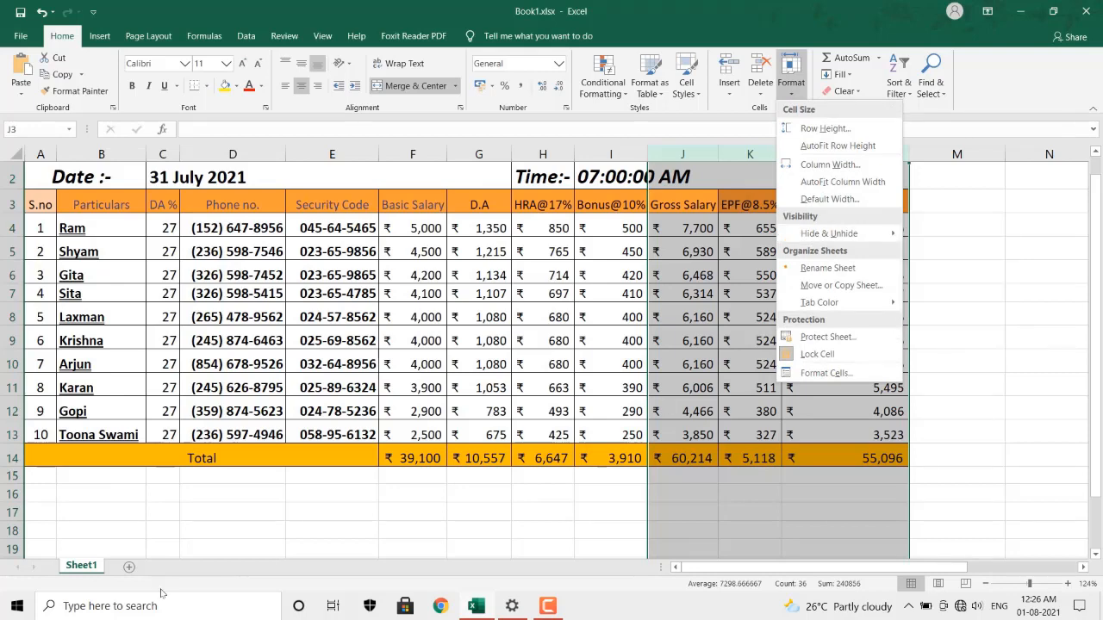
left_click(162, 533)
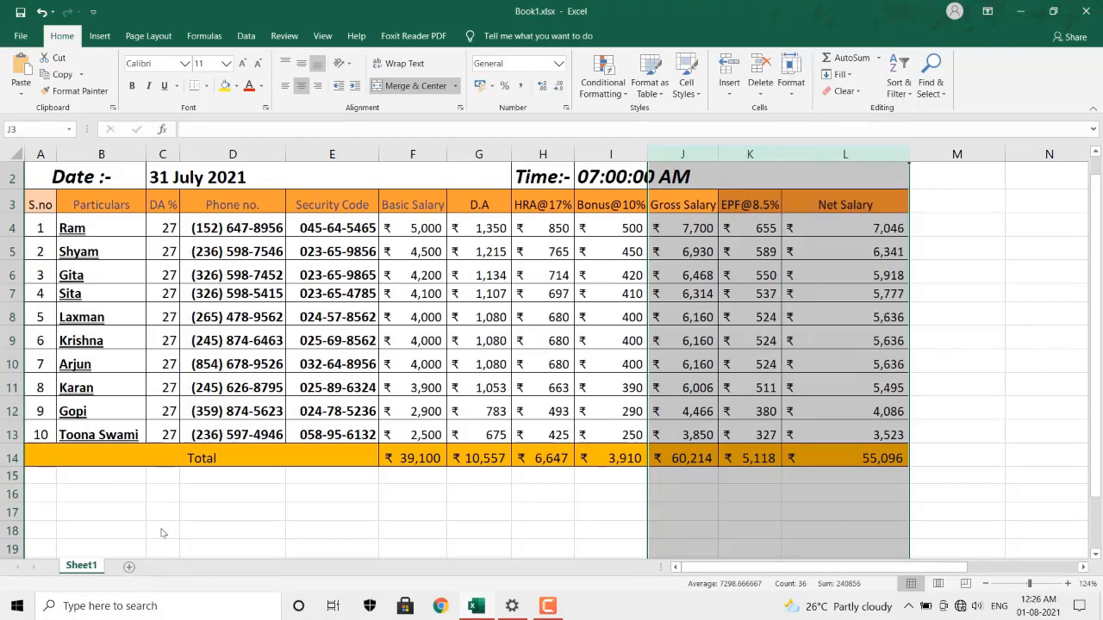
Add a blank Sheet3, then hide Sheet1 with Hide Sheet.
left_click(132, 566)
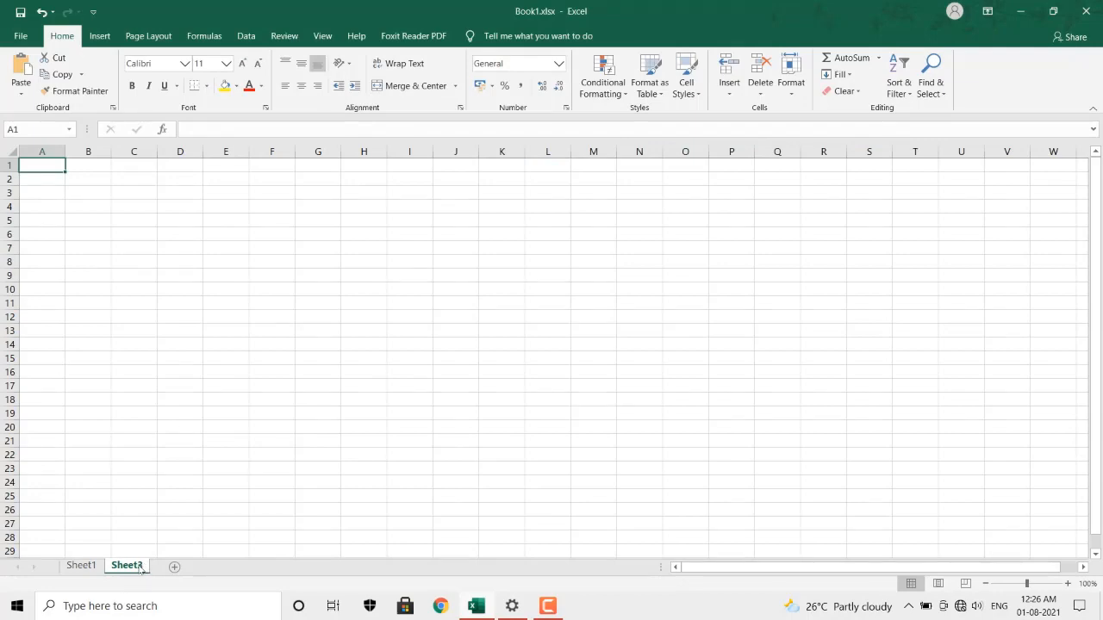
left_click(84, 567)
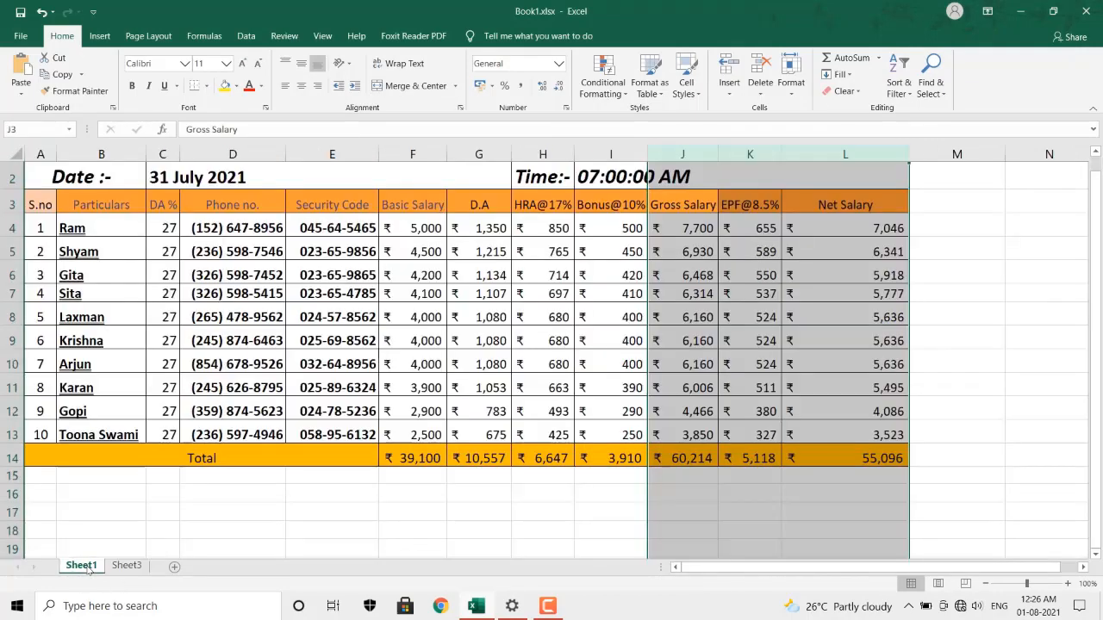
left_click(680, 341)
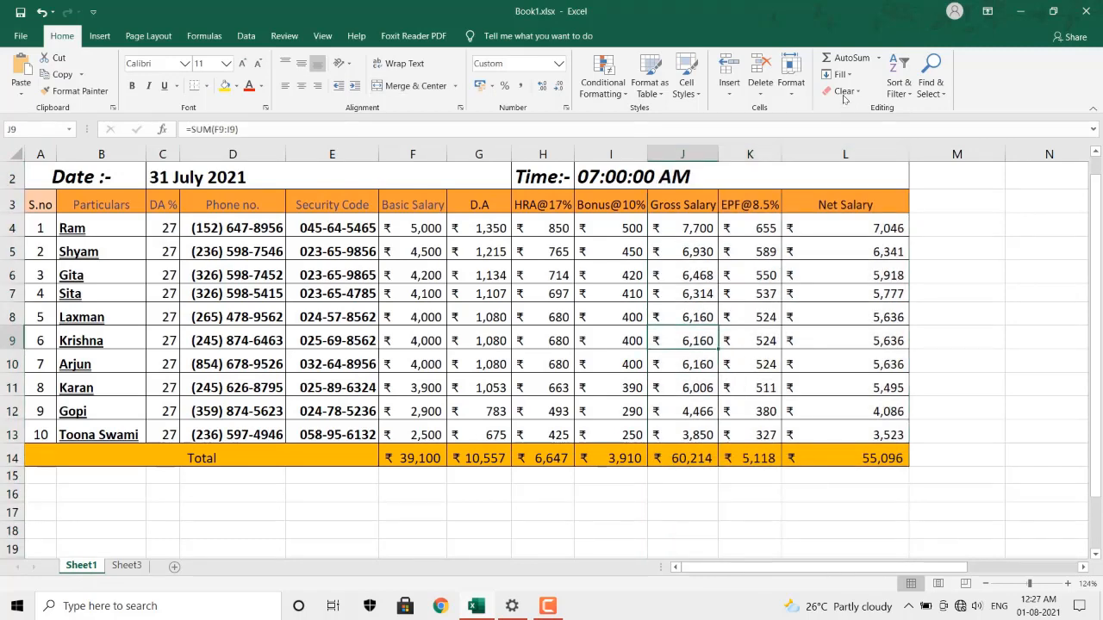
left_click(786, 84)
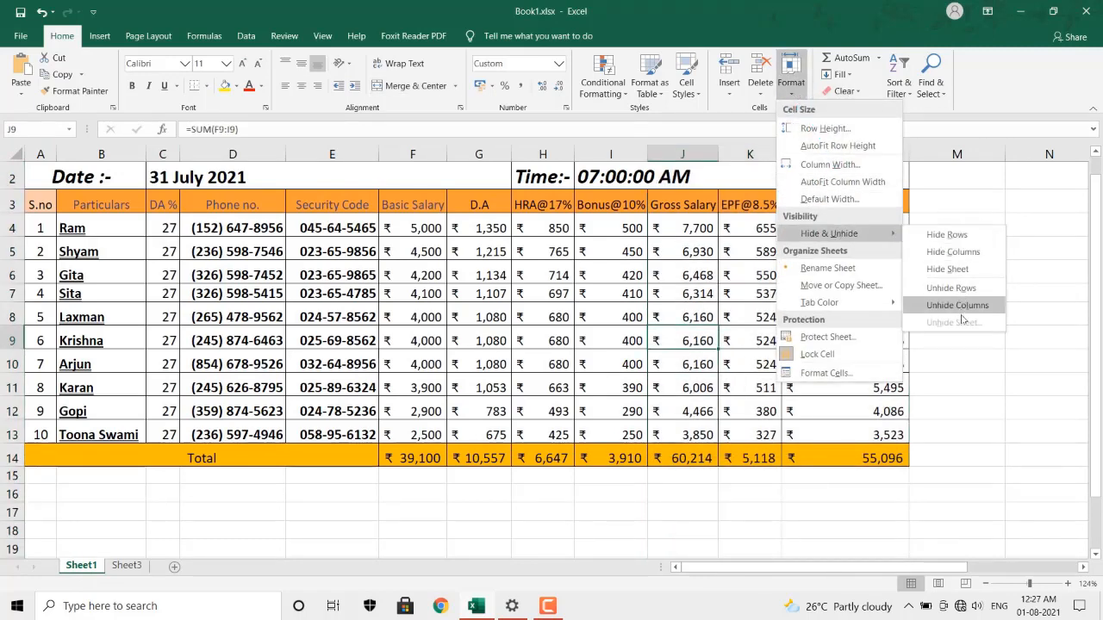
left_click(973, 270)
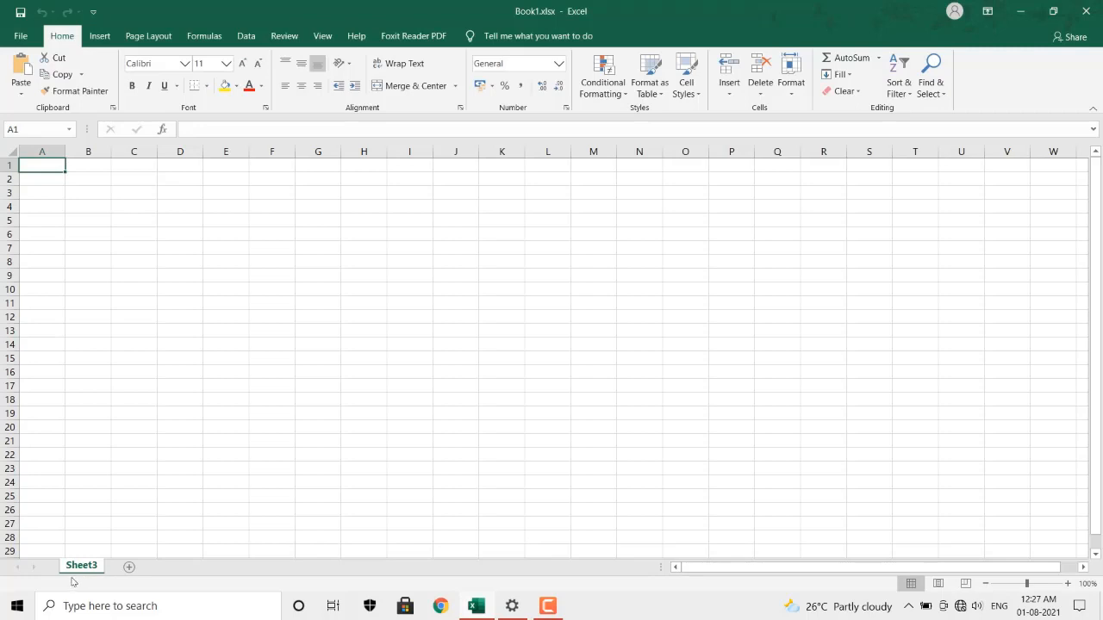
Restore Sheet1 from the Unhide dialog and scroll back up to row 1.
left_click(791, 76)
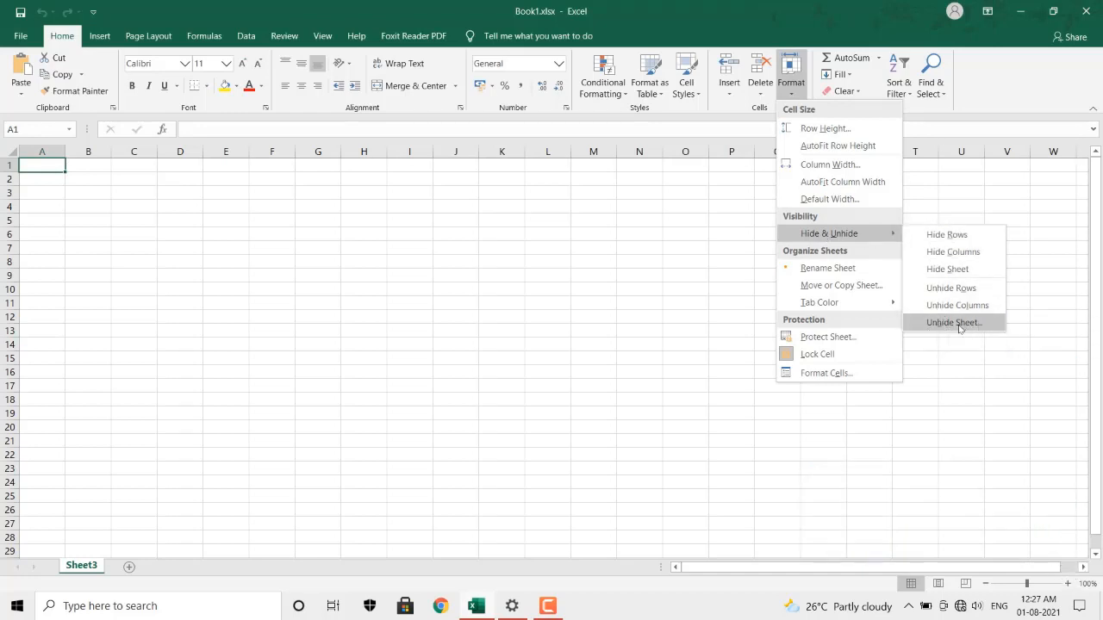
left_click(956, 323)
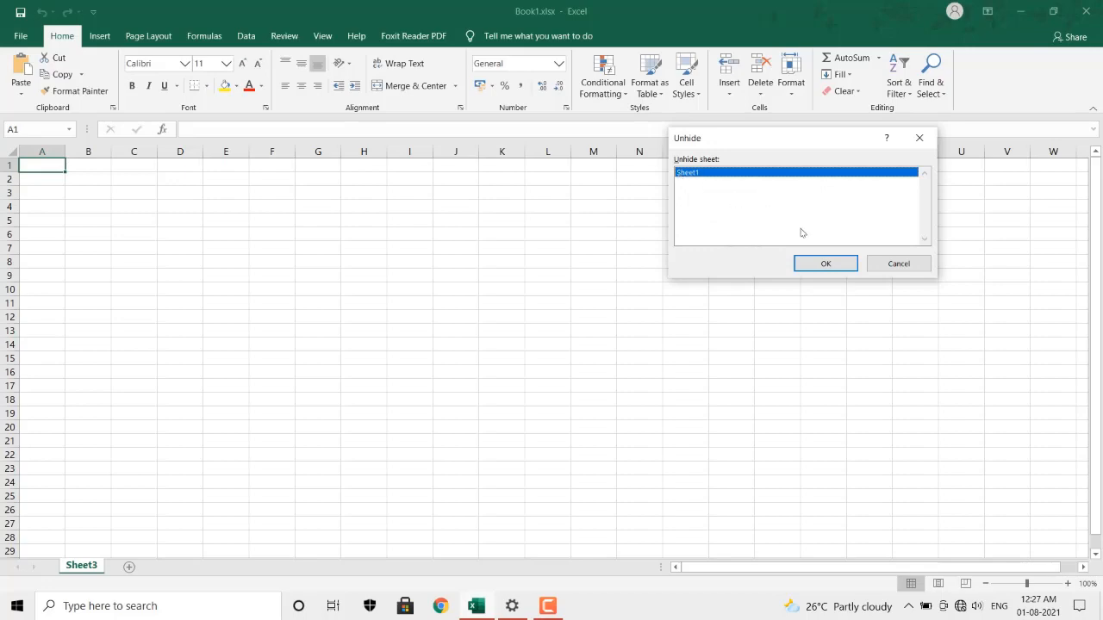
left_click(820, 264)
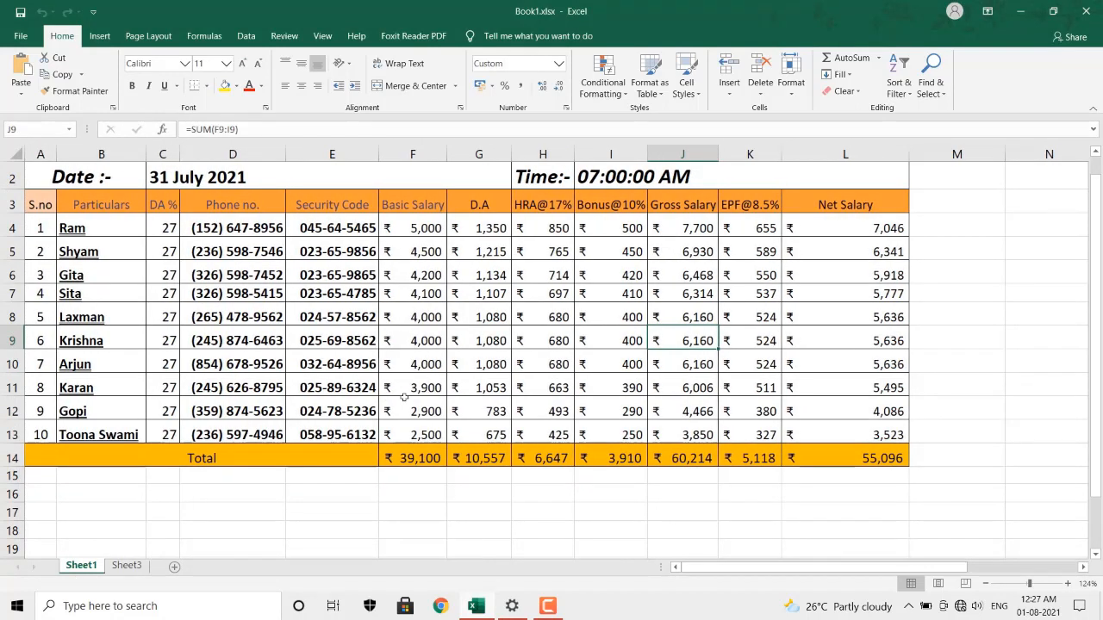
scroll(404, 397, "up", 1)
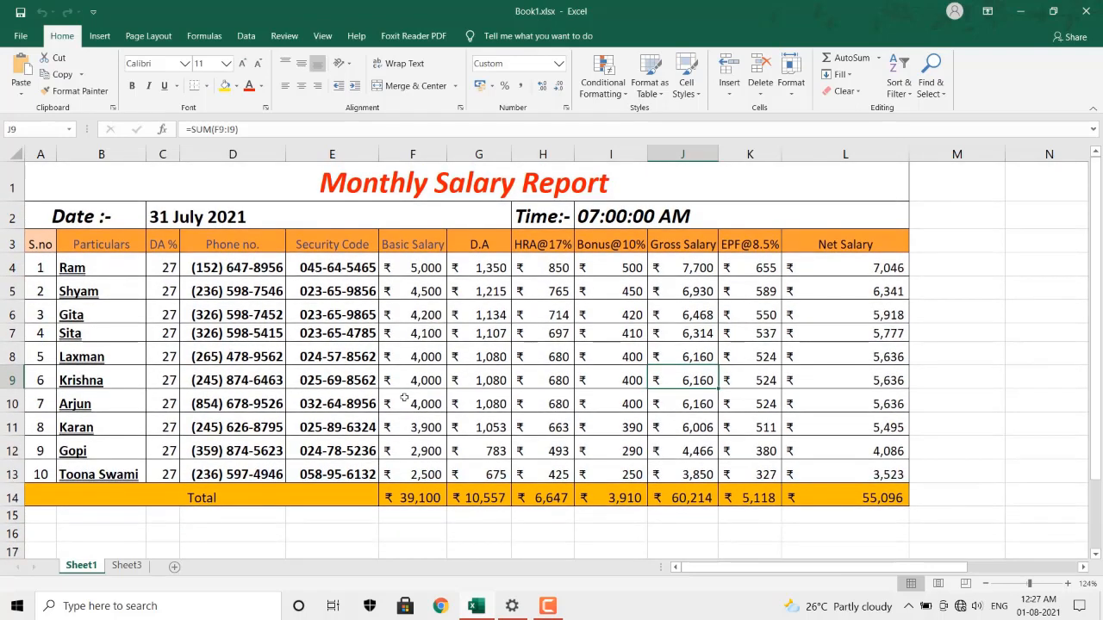
Rename the Sheet1 tab to 'MSR 1' using Rename Sheet.
left_click(799, 97)
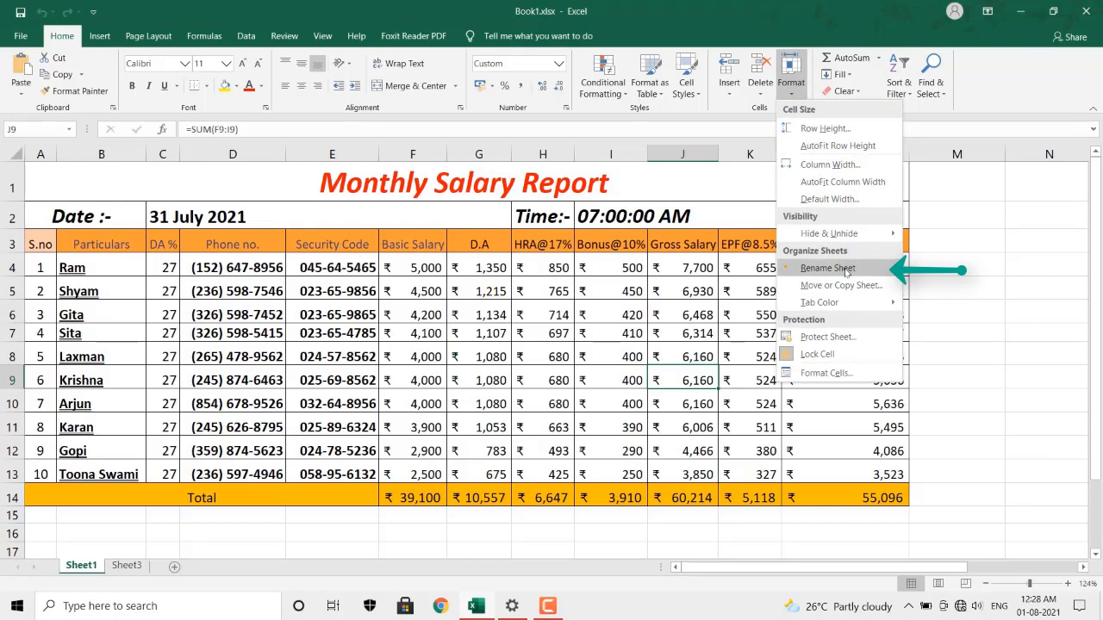
left_click(827, 268)
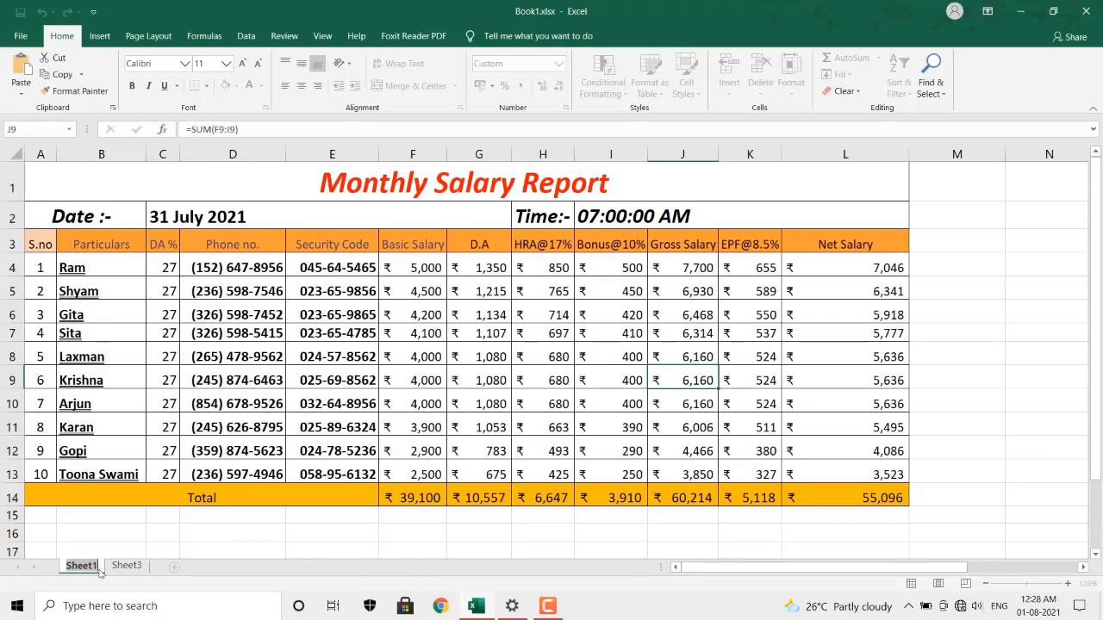
type("MSR")
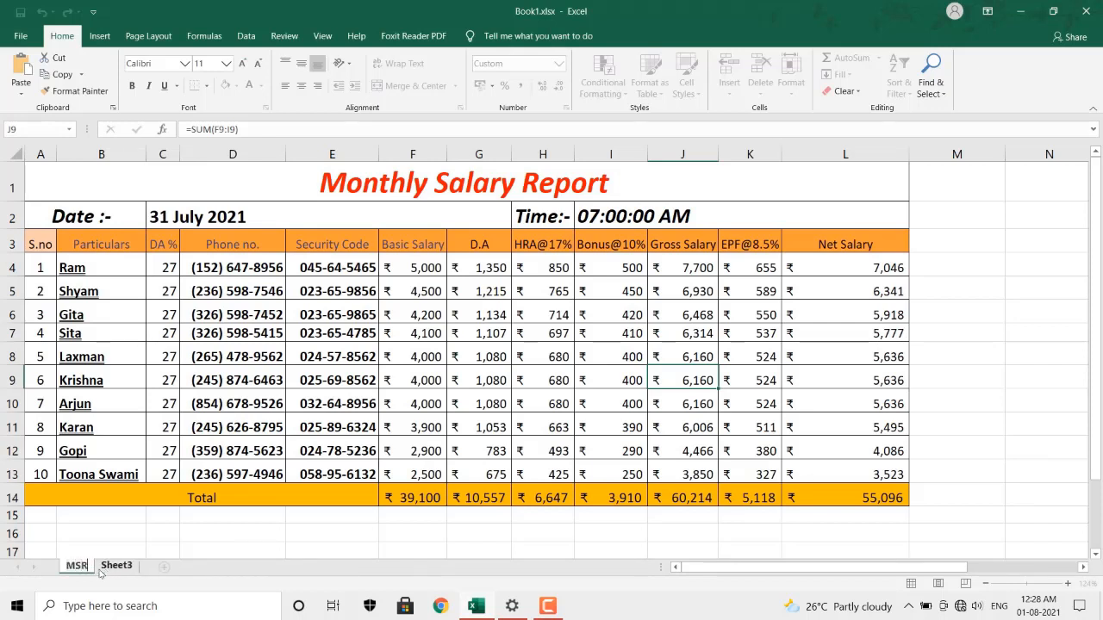
key("Return")
type("1")
key("Return")
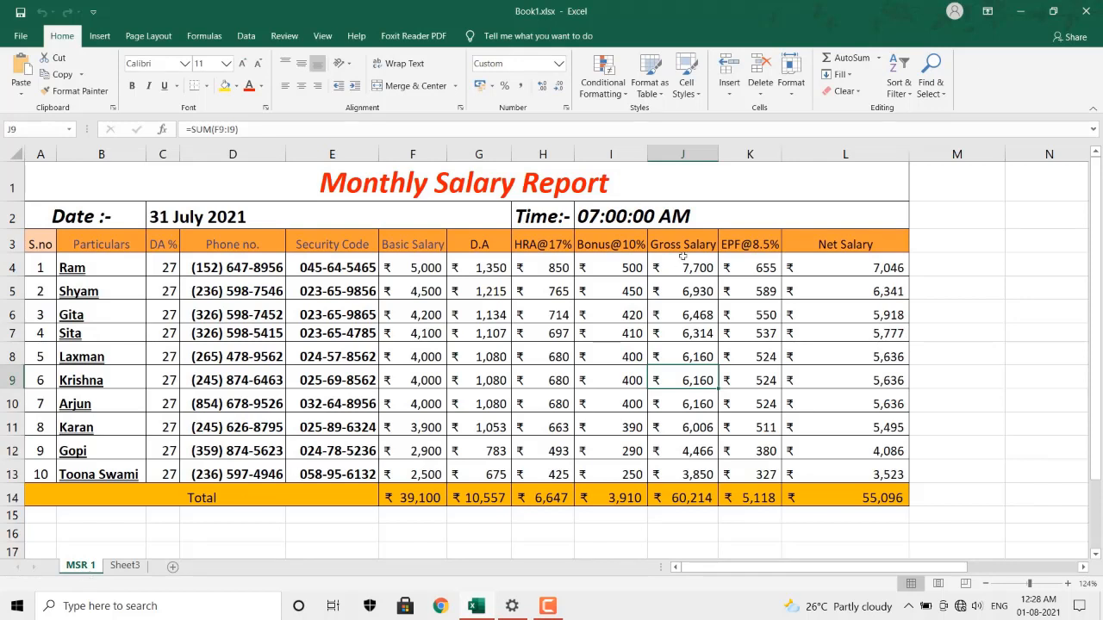
left_click(801, 92)
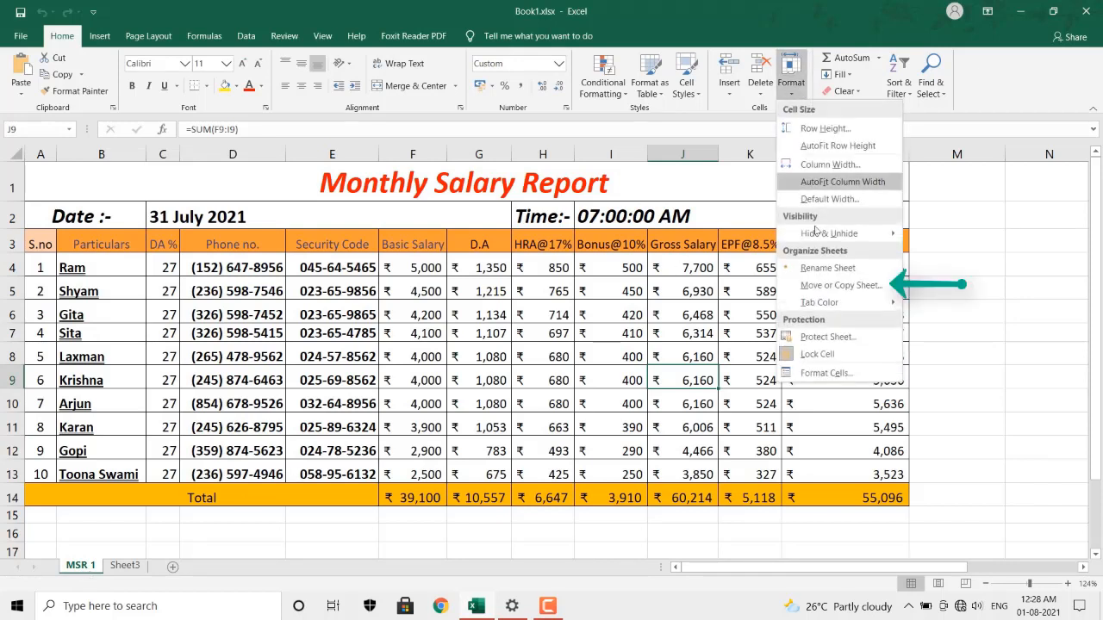
Copy MSR 1 to the end of the workbook as MSR 1 (2), then switch between both sheets.
left_click(828, 285)
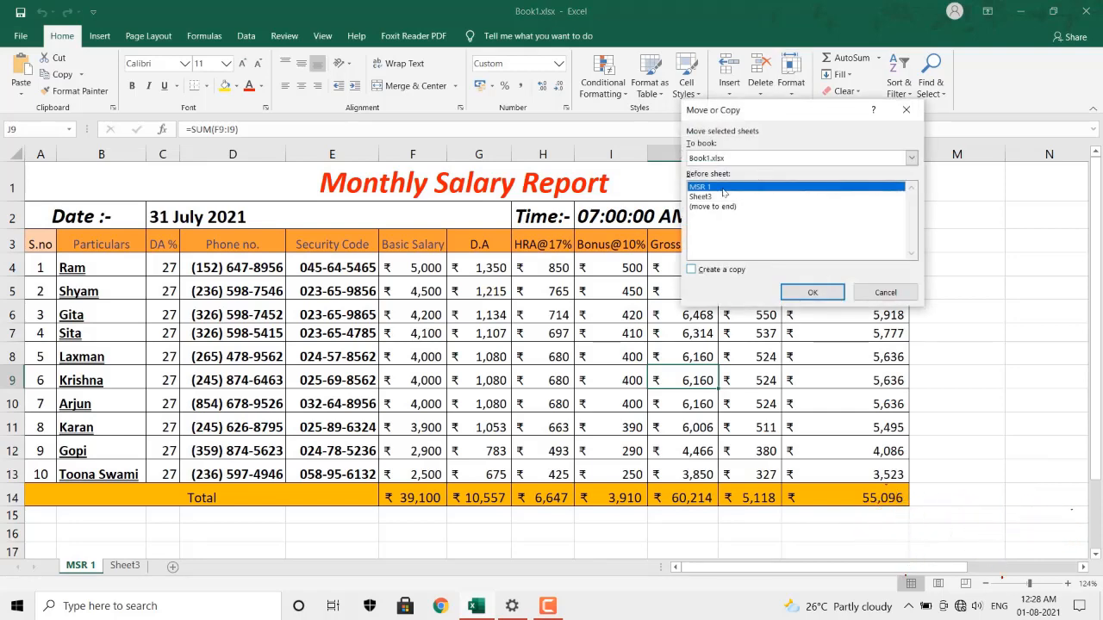
left_click(708, 209)
left_click(691, 270)
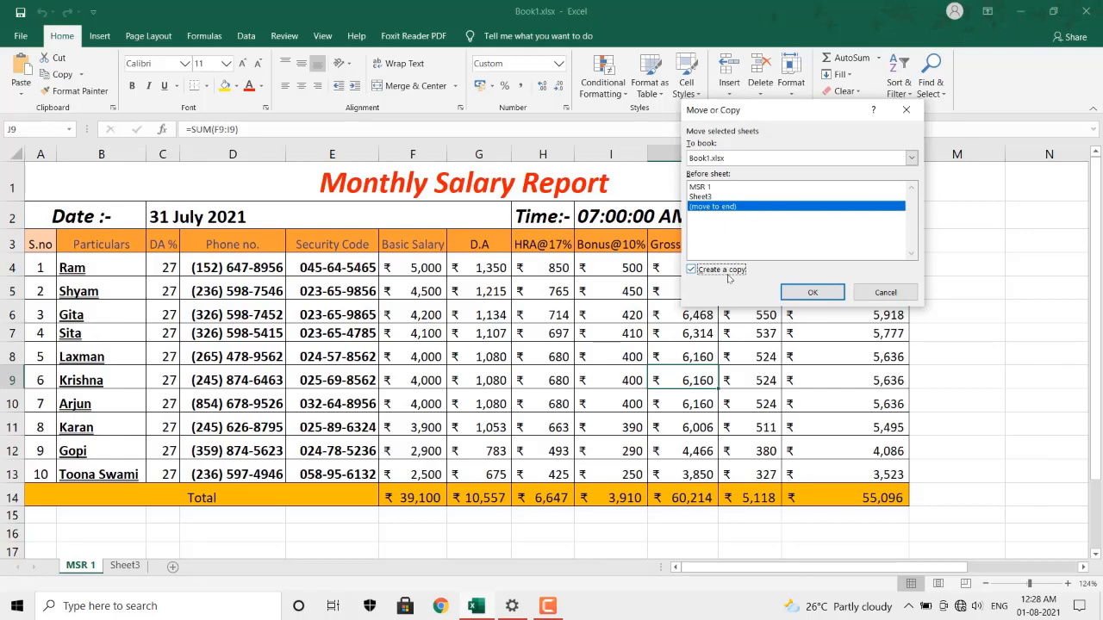
left_click(812, 294)
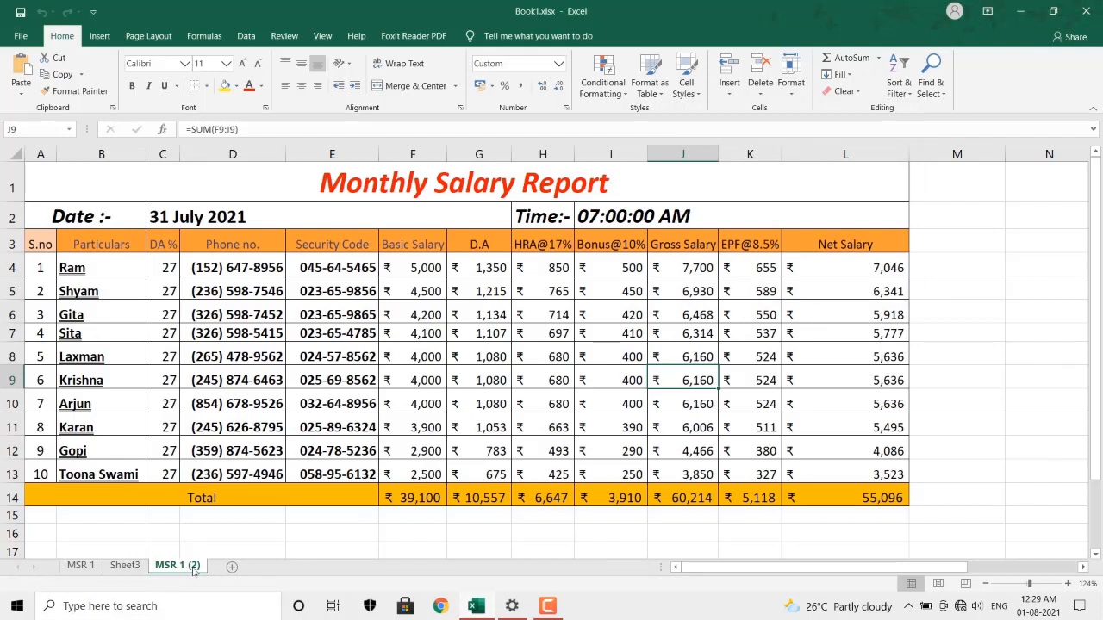
left_click(77, 569)
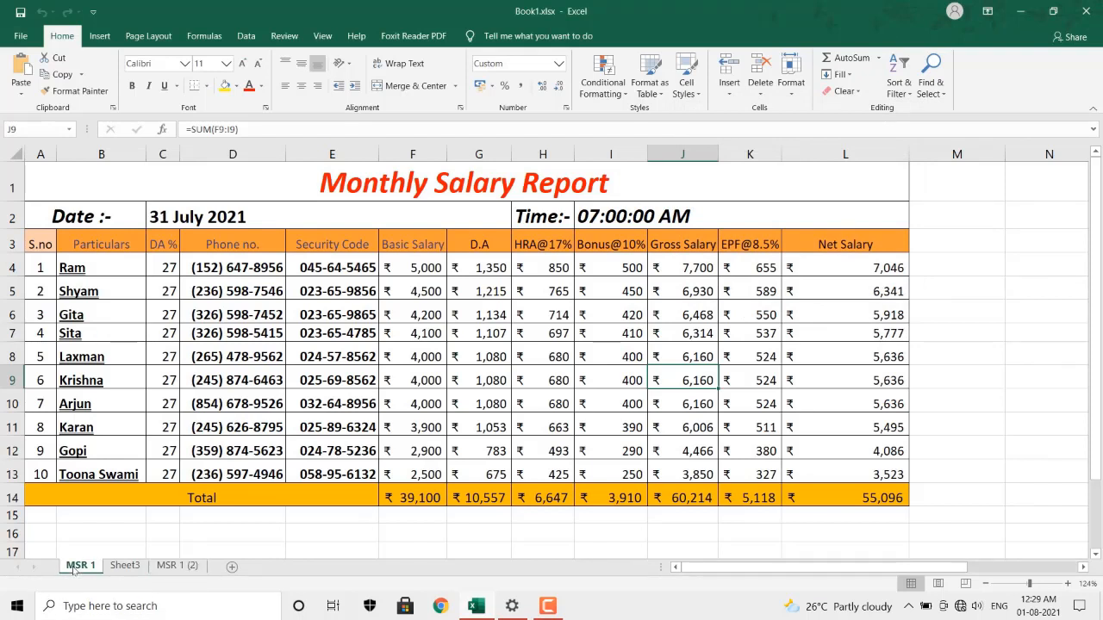
left_click(169, 566)
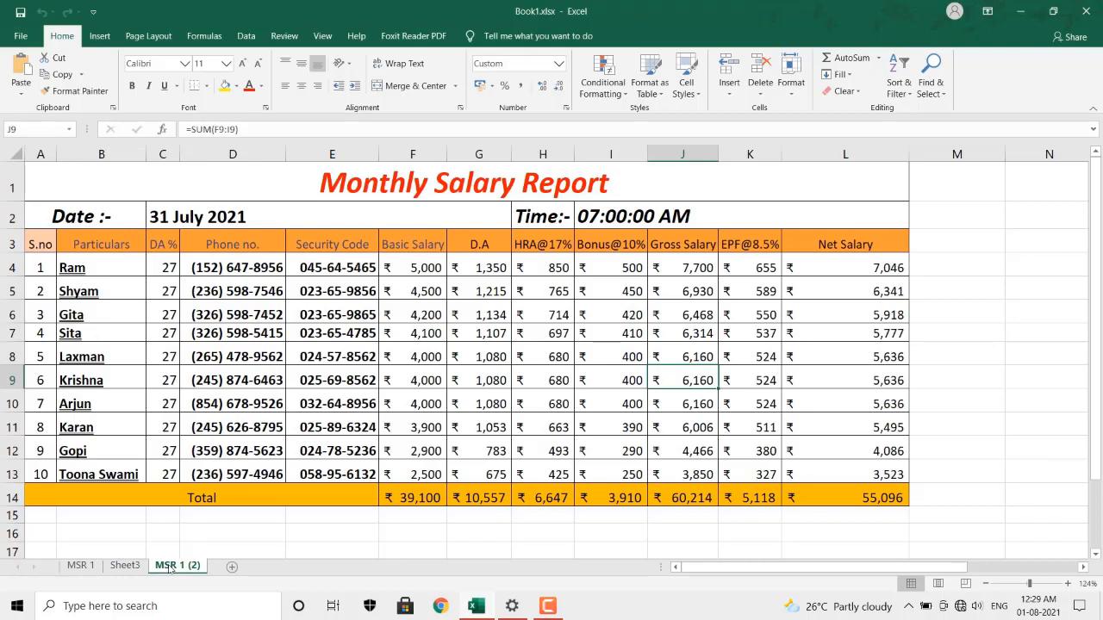
Enter a sheet label in M2 of MSR 1 (2) and 'sheet 1' in M3 of MSR 1.
left_click(944, 222)
type("s")
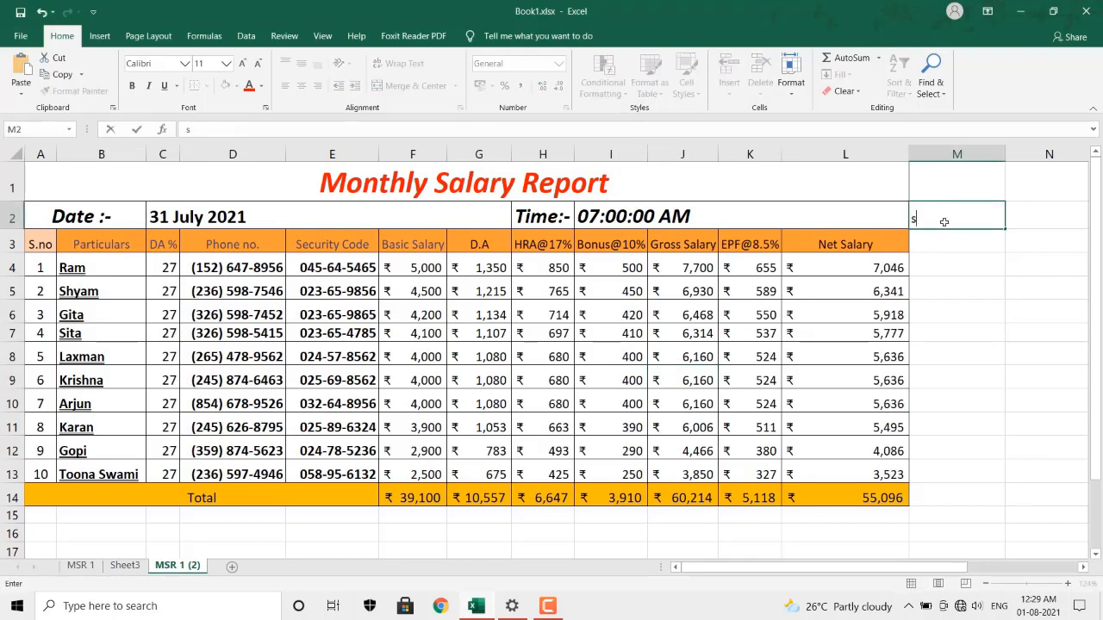
type("heet")
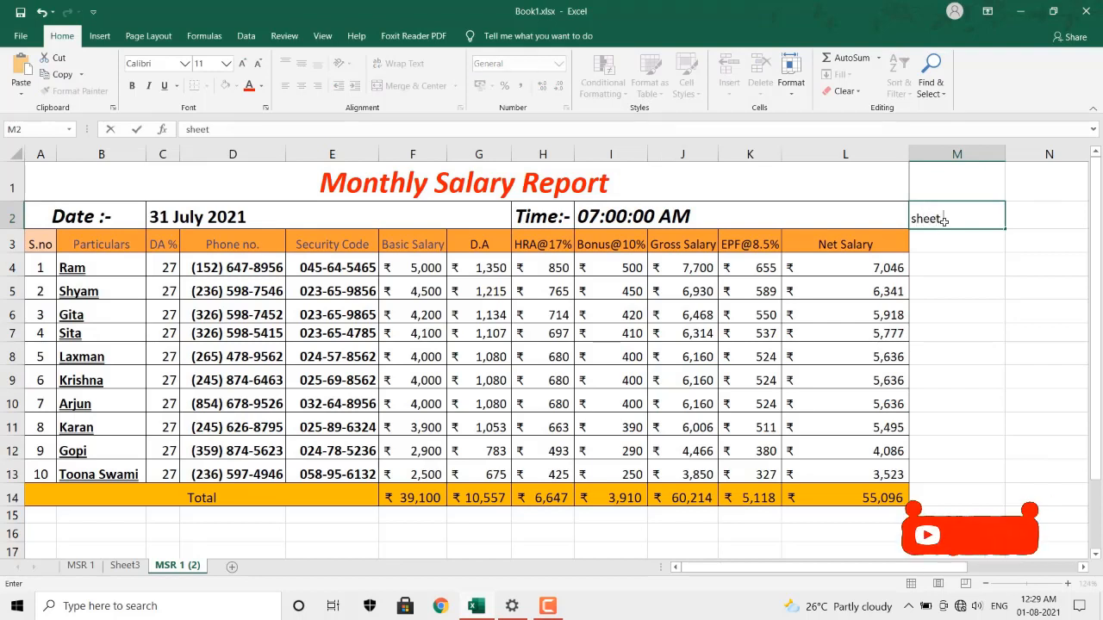
type("3")
key("Return")
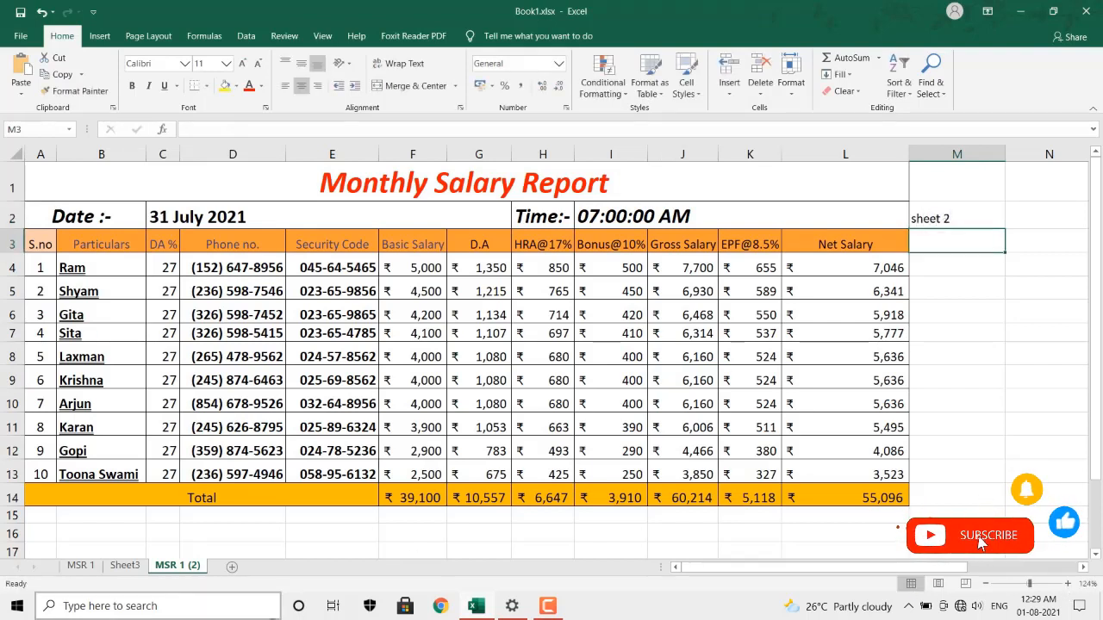
left_click(80, 565)
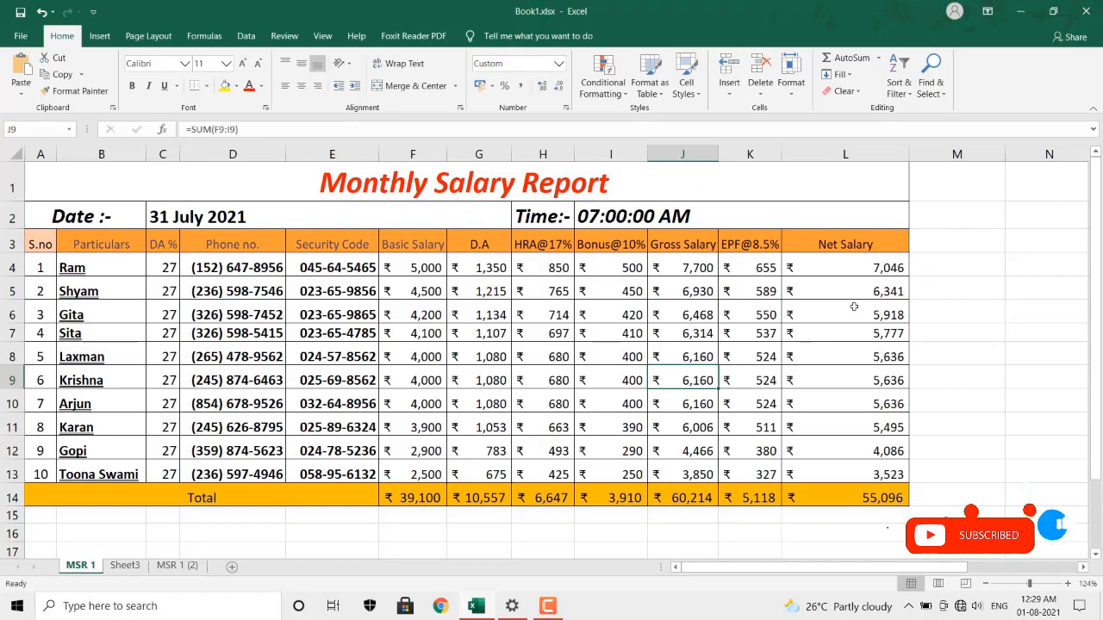
left_click(954, 247)
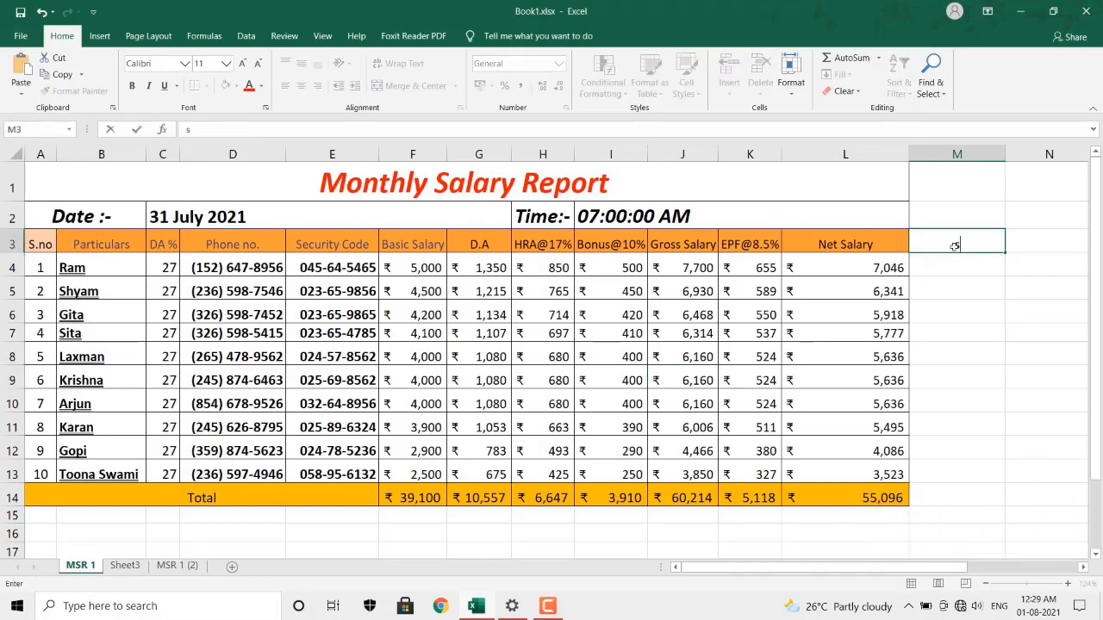
type("sheet 1")
key("Return")
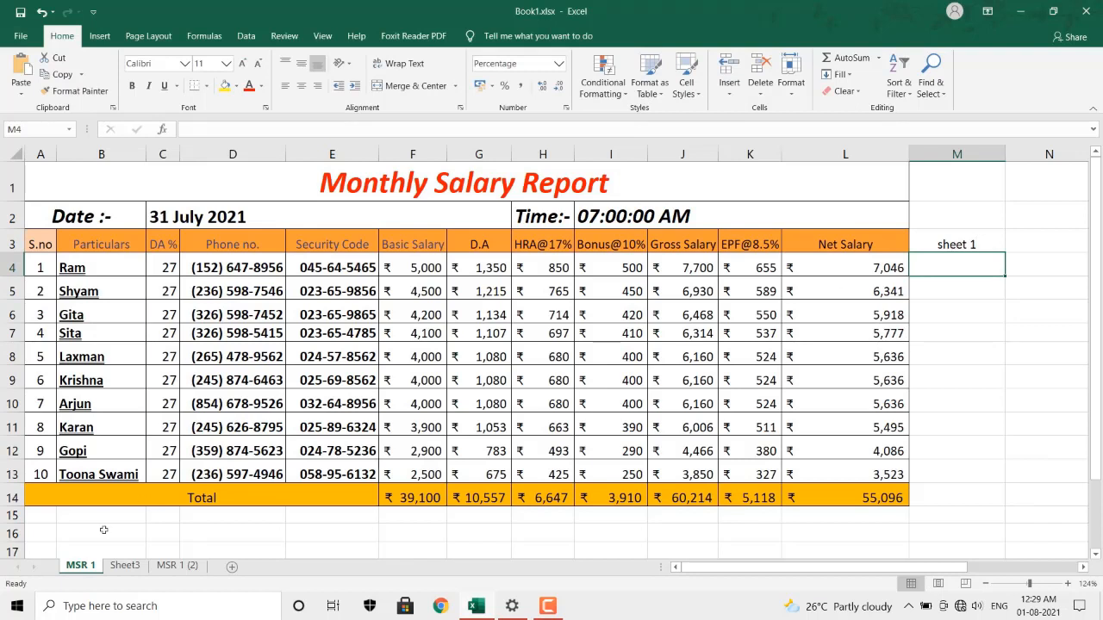
left_click(162, 566)
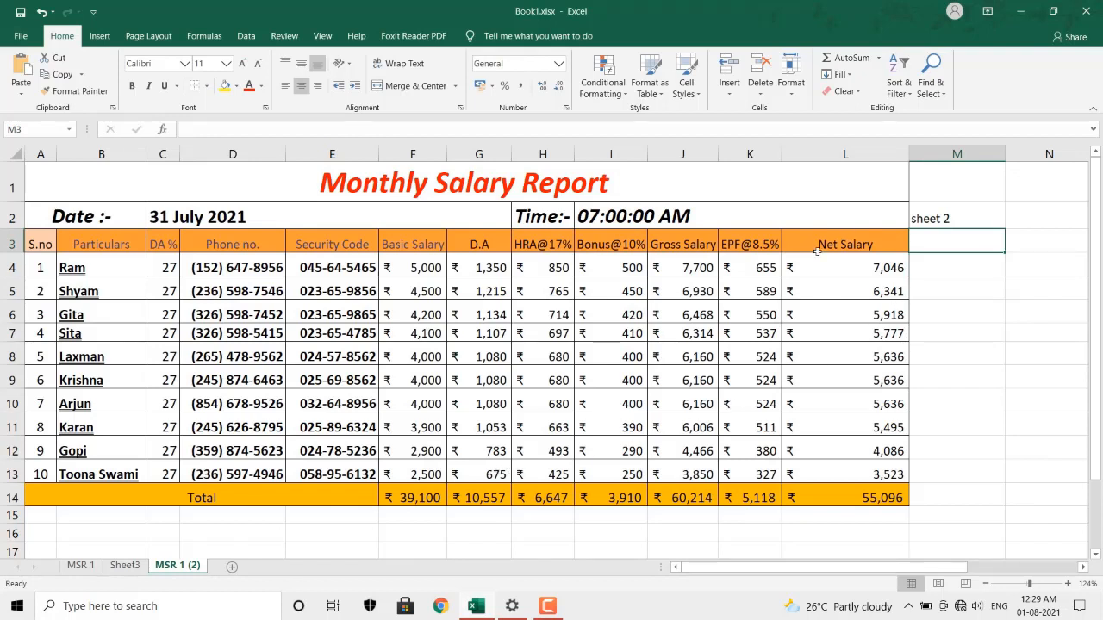
left_click(796, 96)
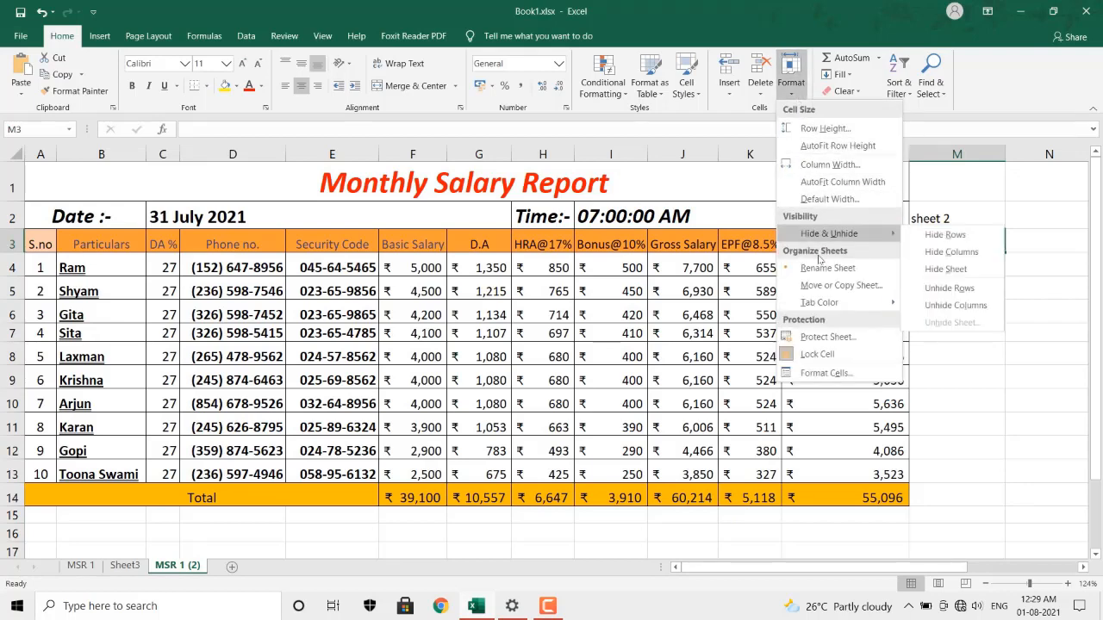
Set the MSR 1 (2) tab colour to red from the More Colors palette, then view MSR 1.
mouse_move(823, 308)
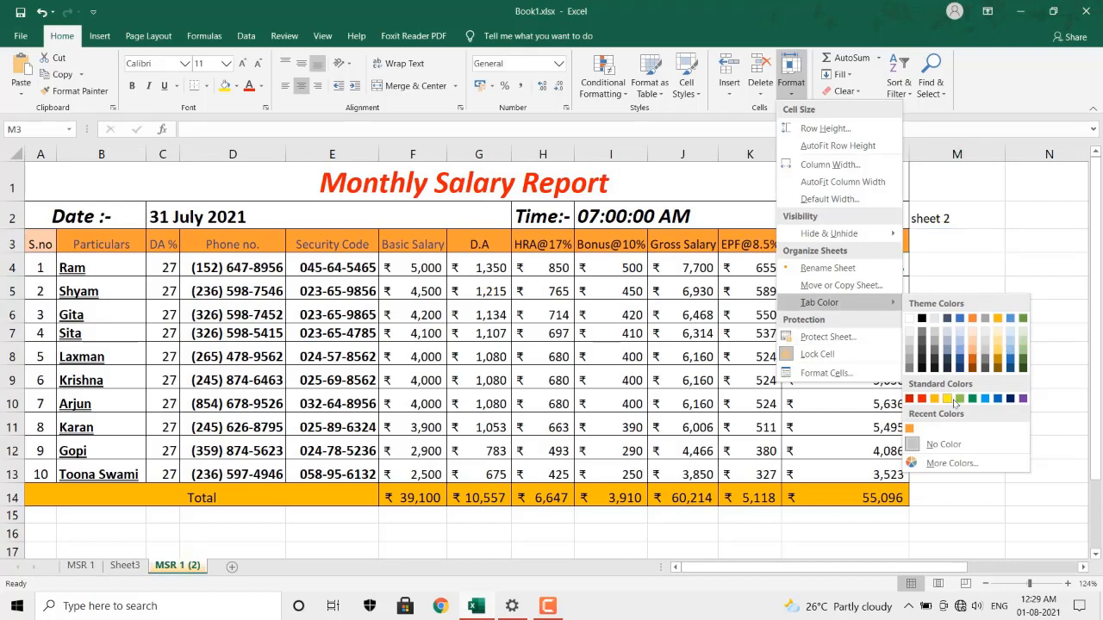
left_click(935, 463)
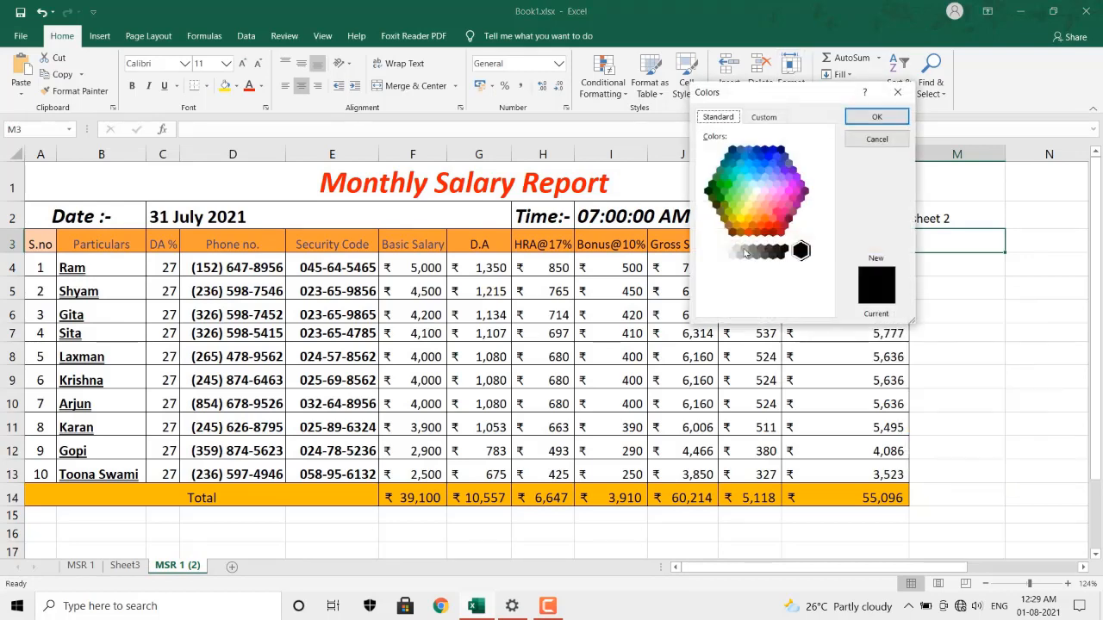
left_click(728, 199)
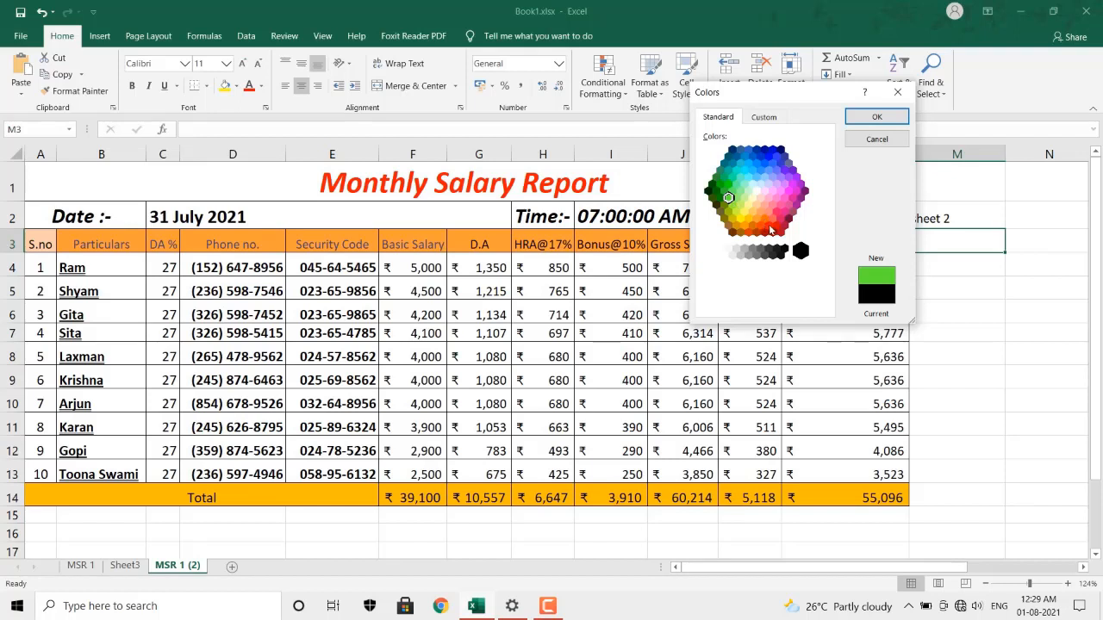
left_click(768, 227)
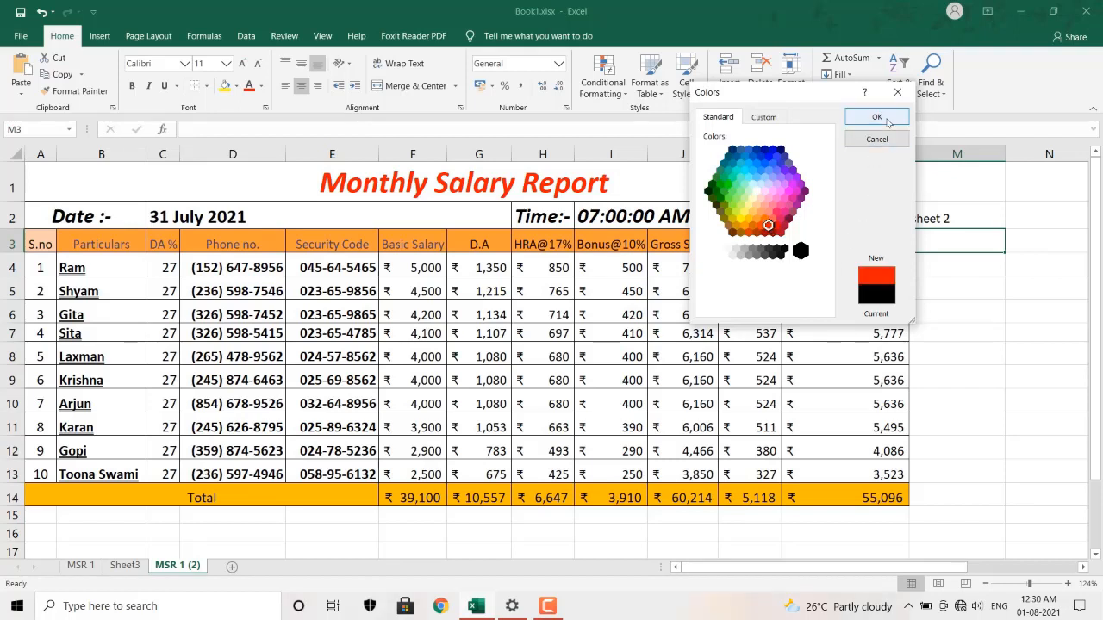
left_click(764, 117)
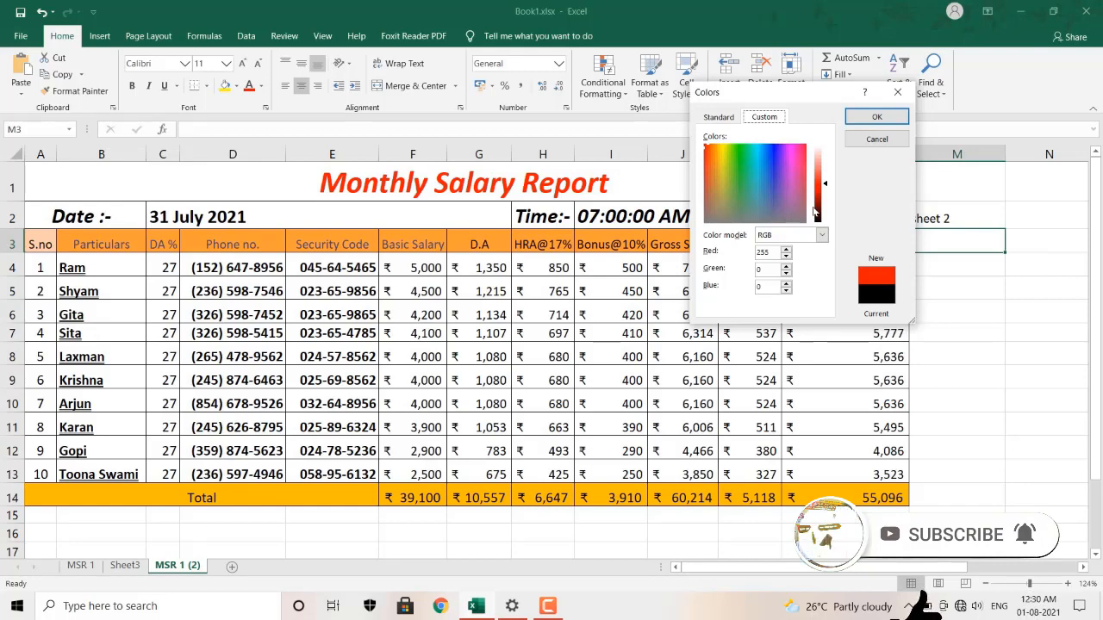
left_click(718, 117)
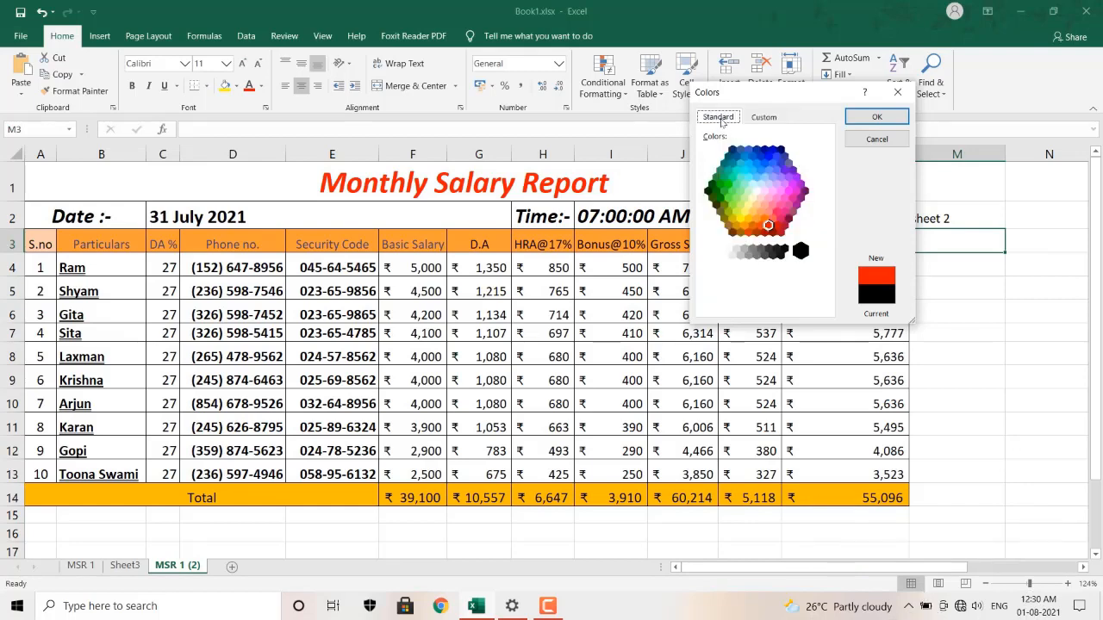
left_click(879, 117)
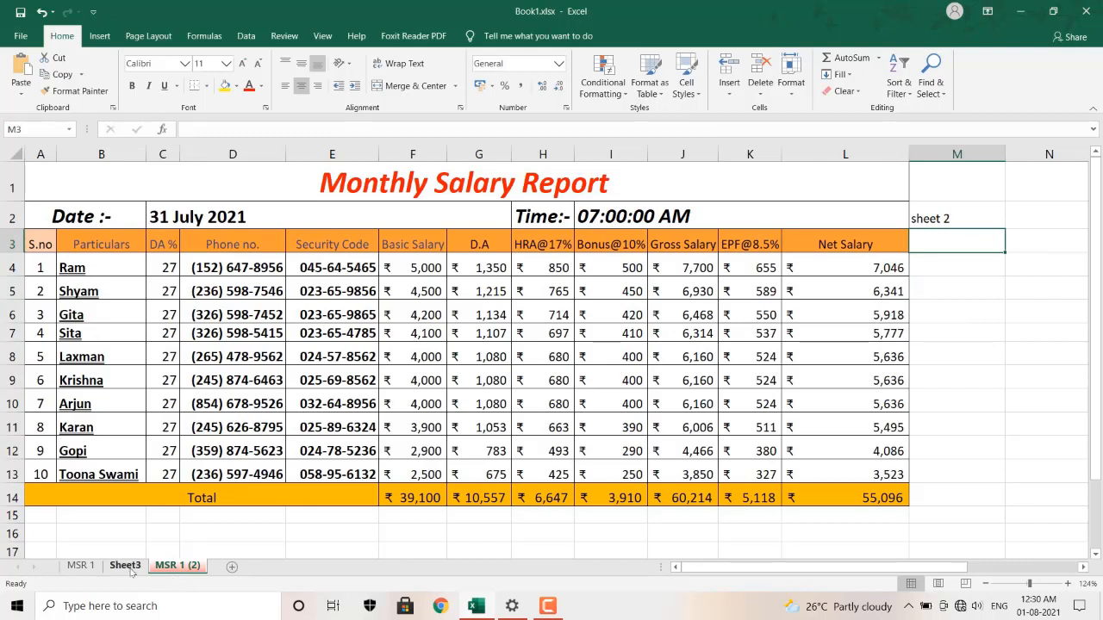
left_click(97, 567)
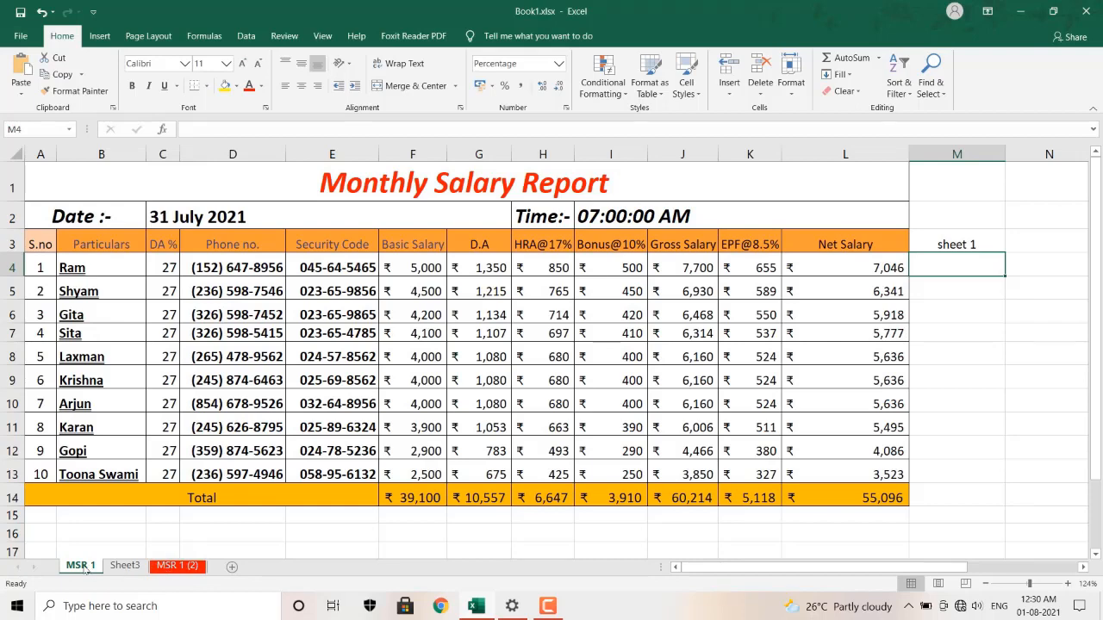
Give the MSR 1 tab a light green colour and return to the MSR 1 (2) sheet.
left_click(797, 86)
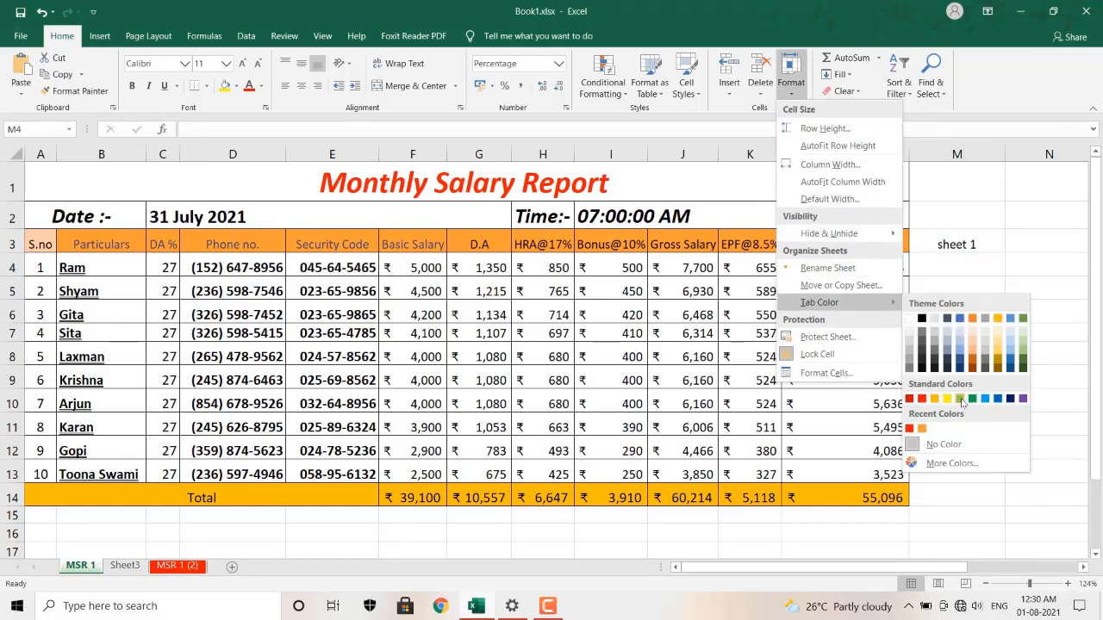
left_click(960, 399)
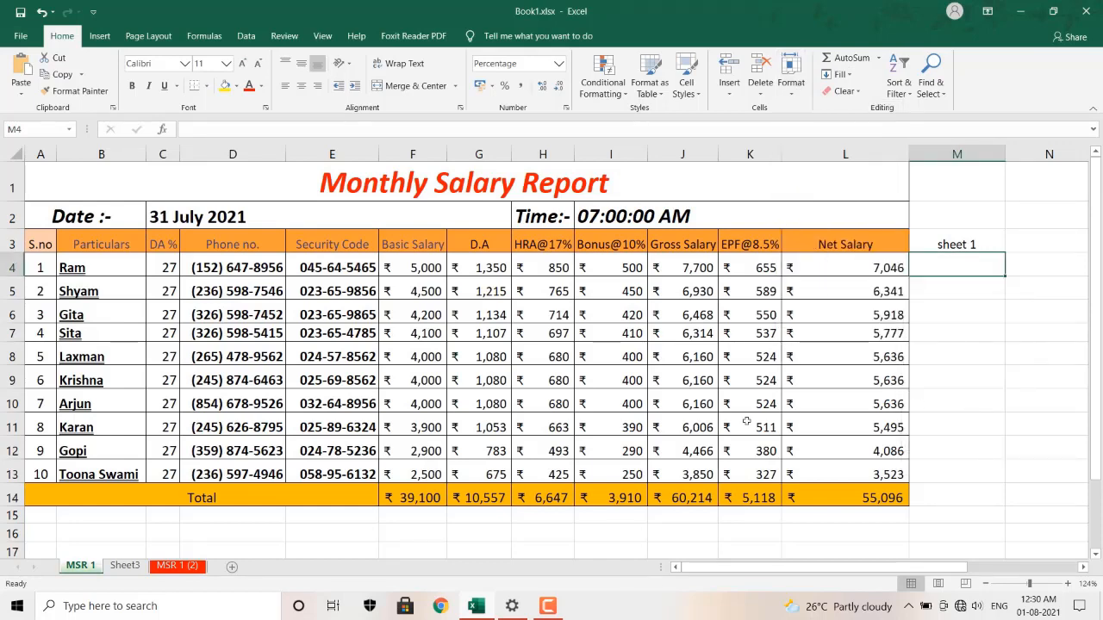
left_click(180, 566)
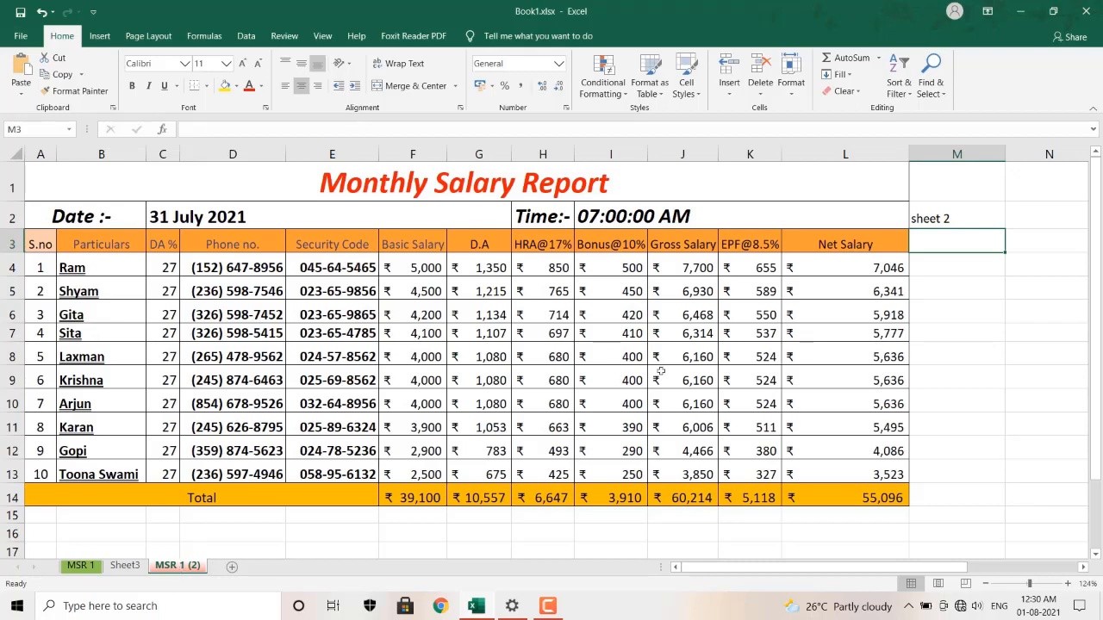
left_click(801, 90)
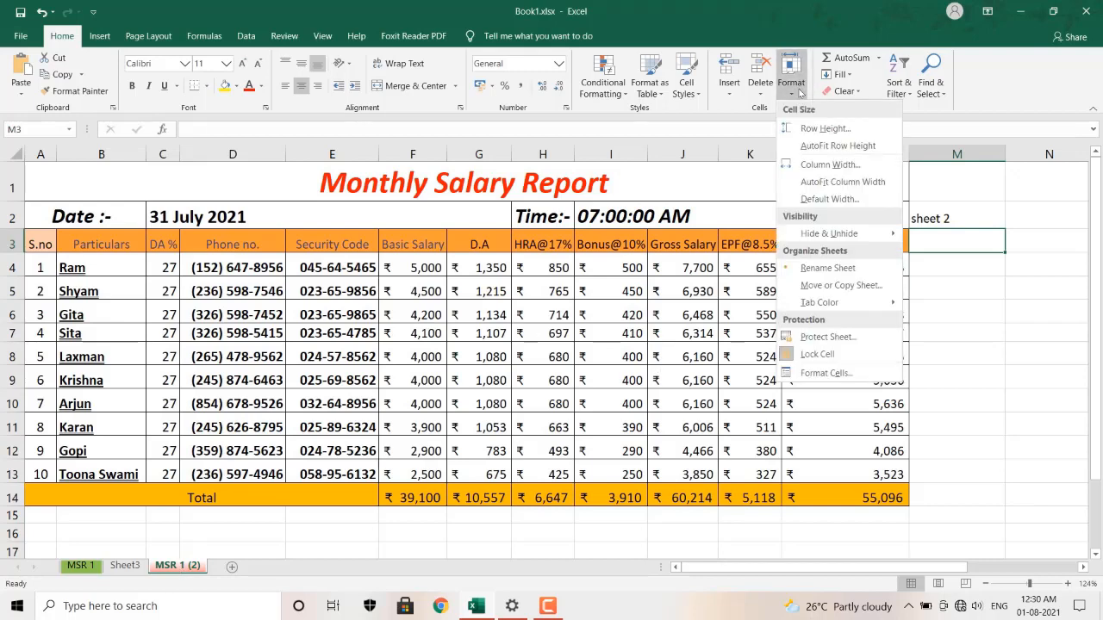
In Protect Sheet, allow inserting and deleting both rows and columns.
left_click(858, 336)
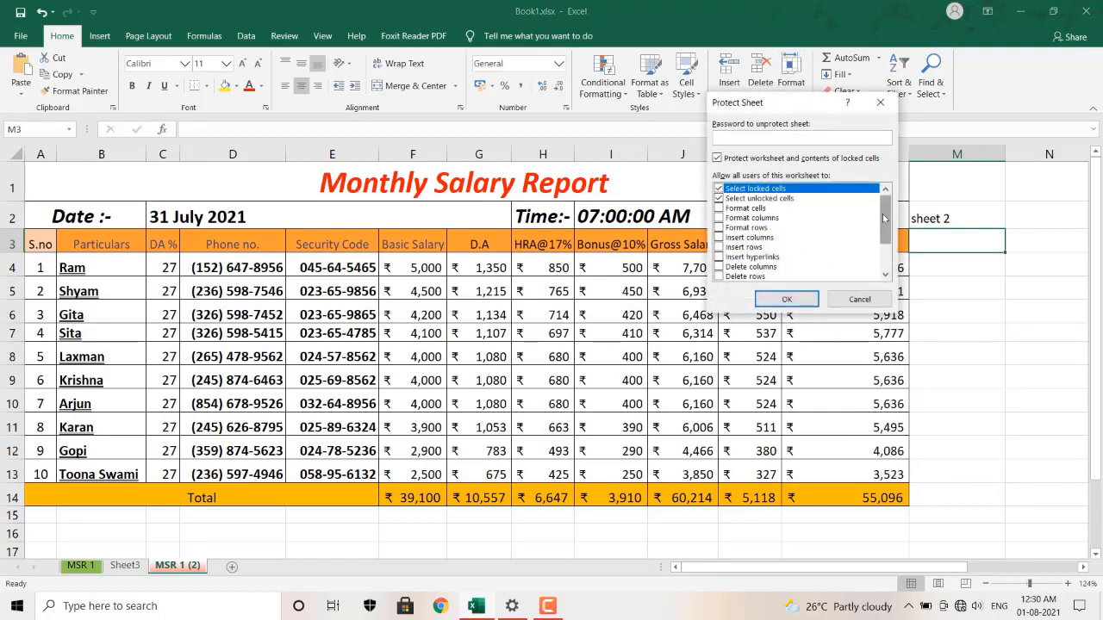
left_click_drag(883, 217, 888, 243)
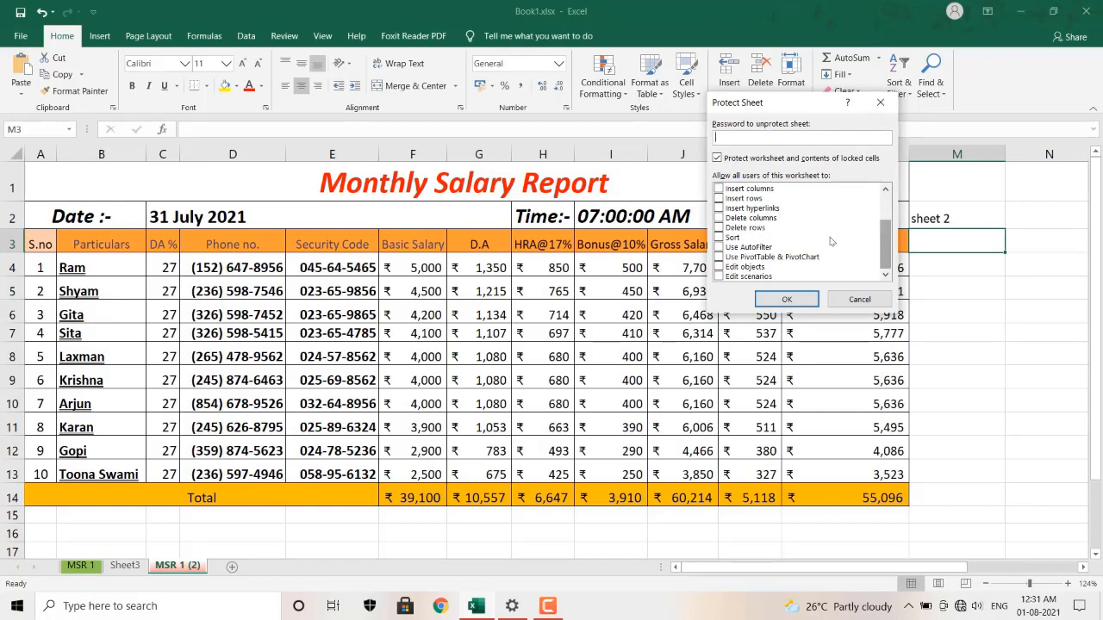
left_click(718, 228)
left_click(719, 218)
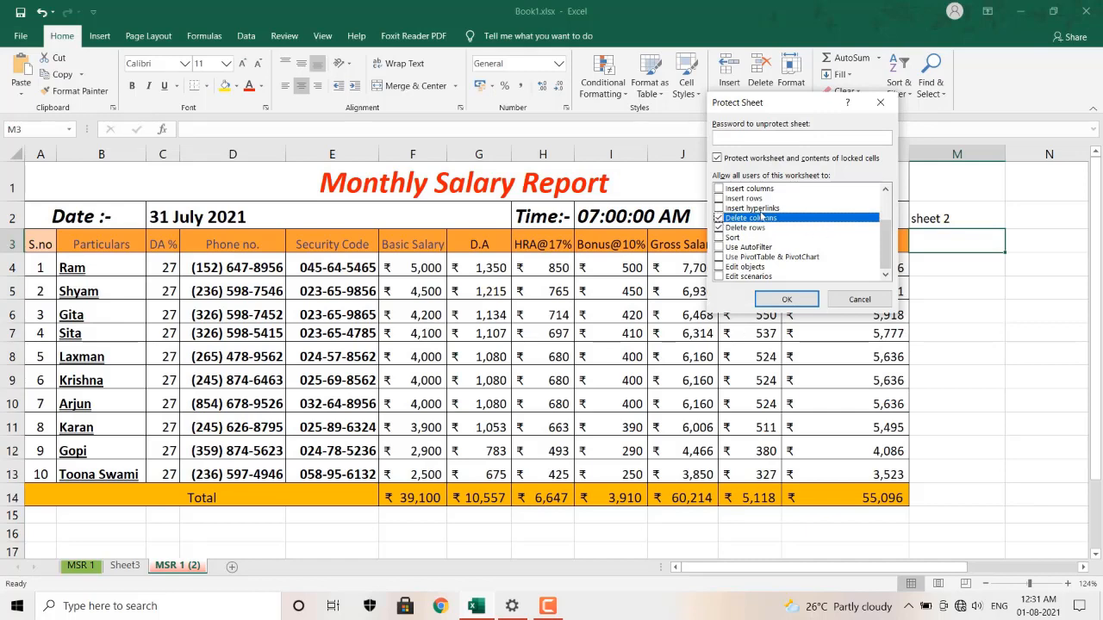
left_click(720, 198)
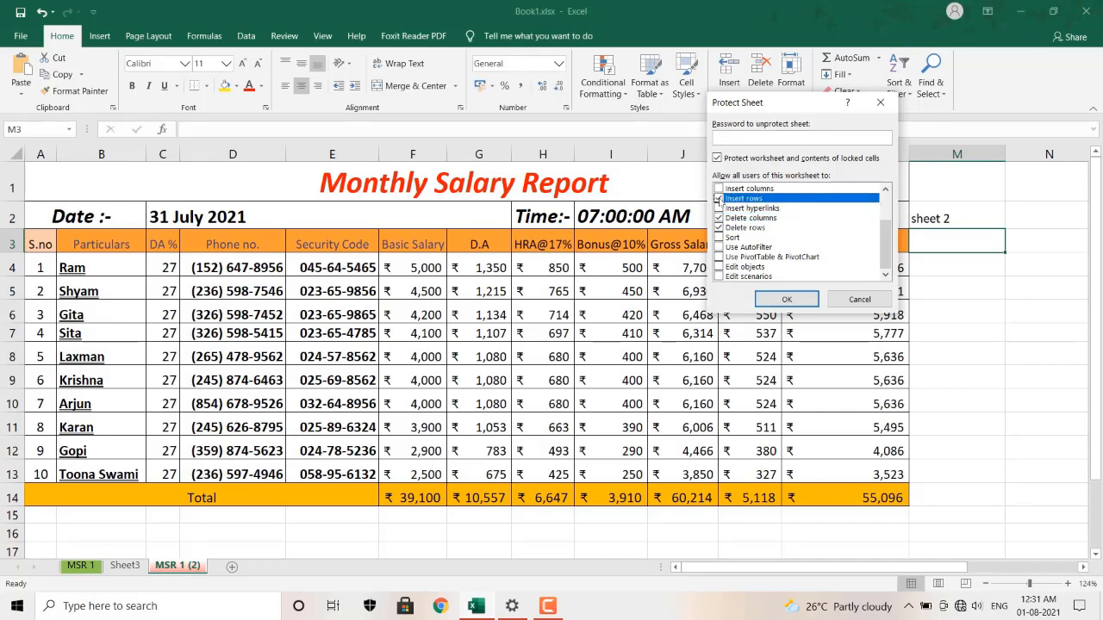
left_click(718, 188)
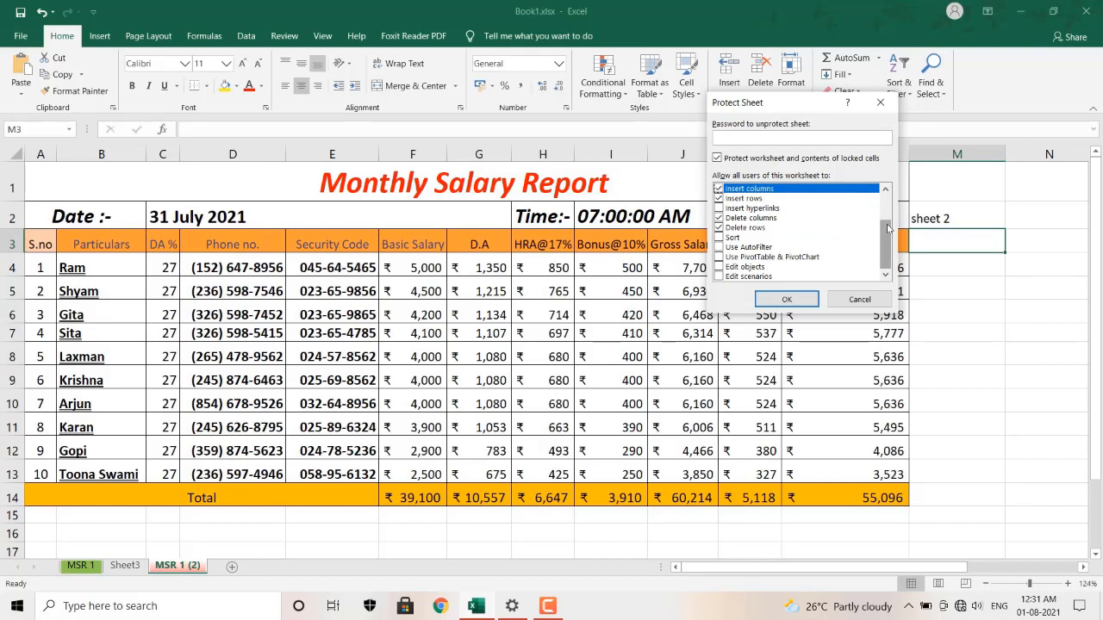
left_click_drag(888, 227, 891, 198)
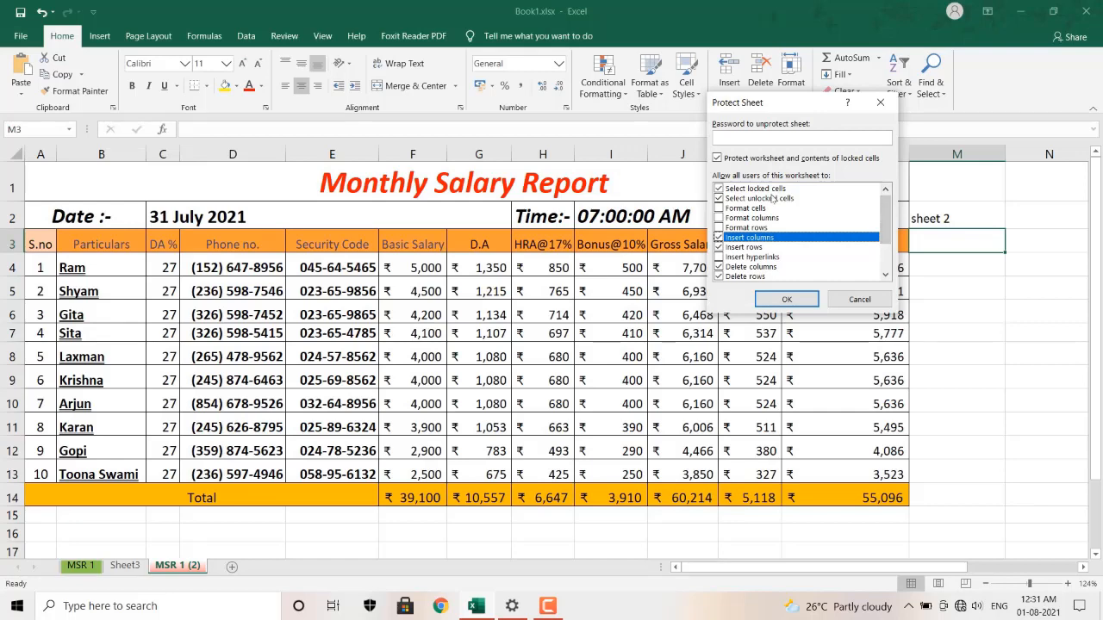
Enter and confirm the protection password to protect the MSR 1 (2) sheet.
left_click(760, 137)
type("123")
key("Return")
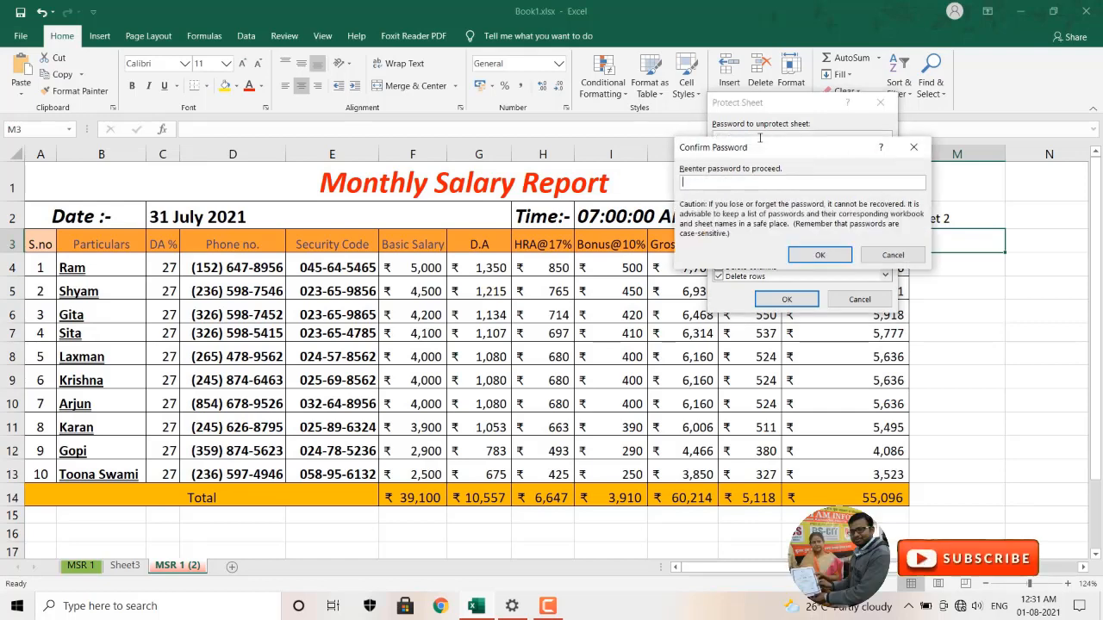
type("123")
key("Return")
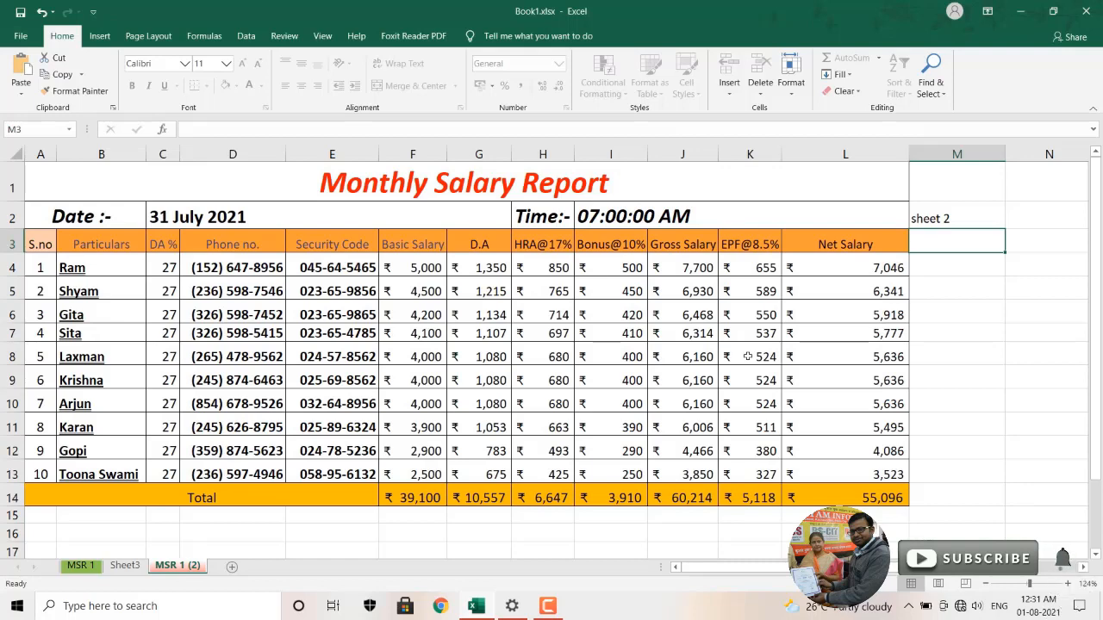
left_click(589, 293)
double_click(589, 293)
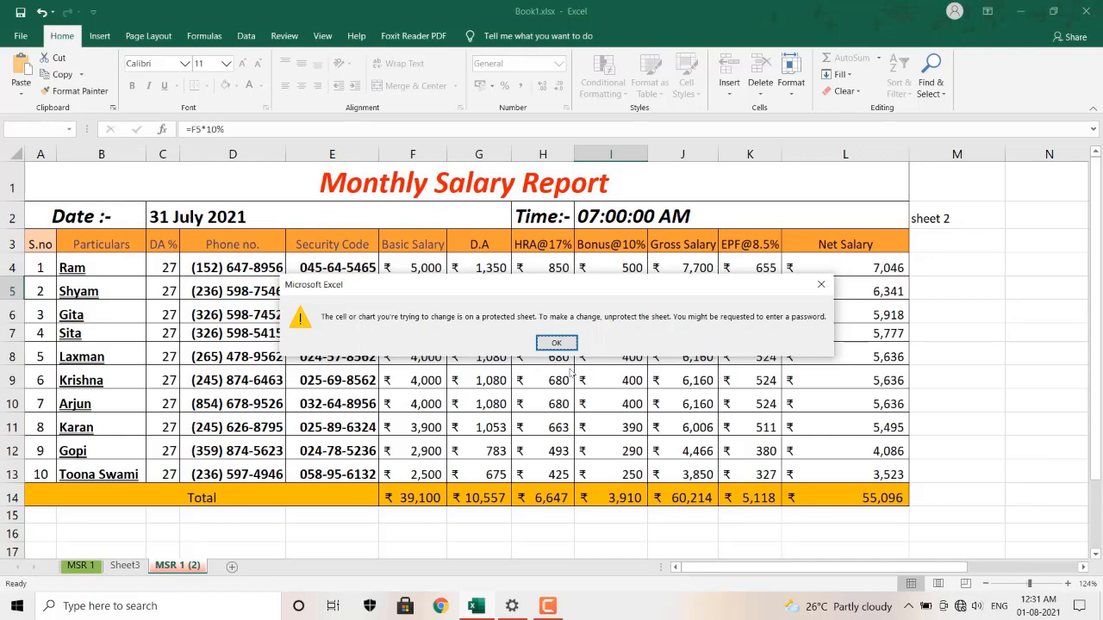
left_click(557, 344)
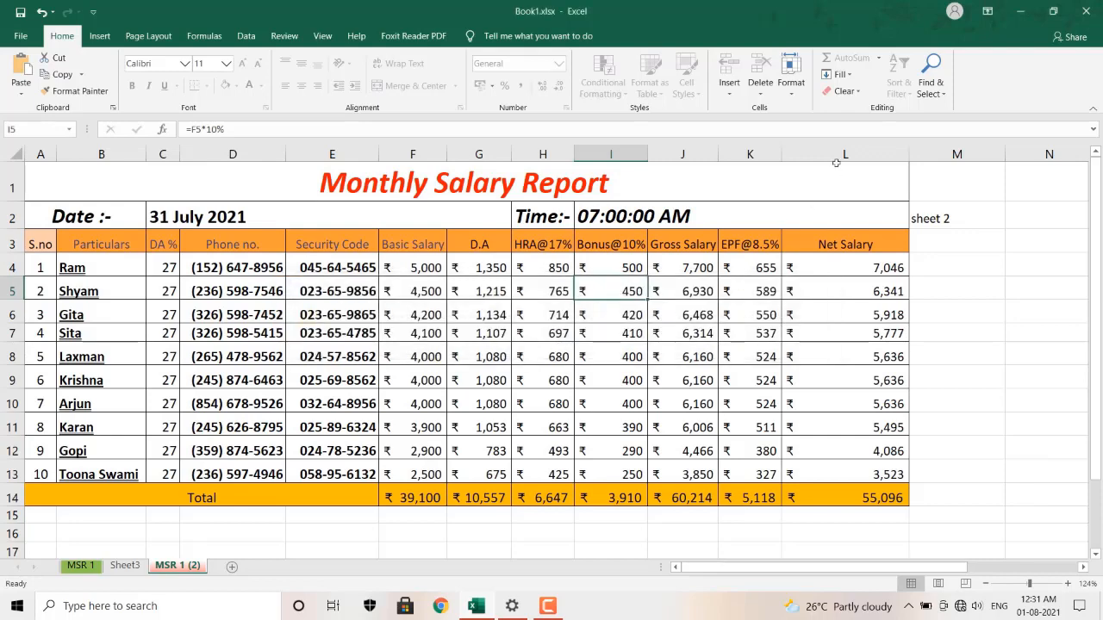
left_click(796, 95)
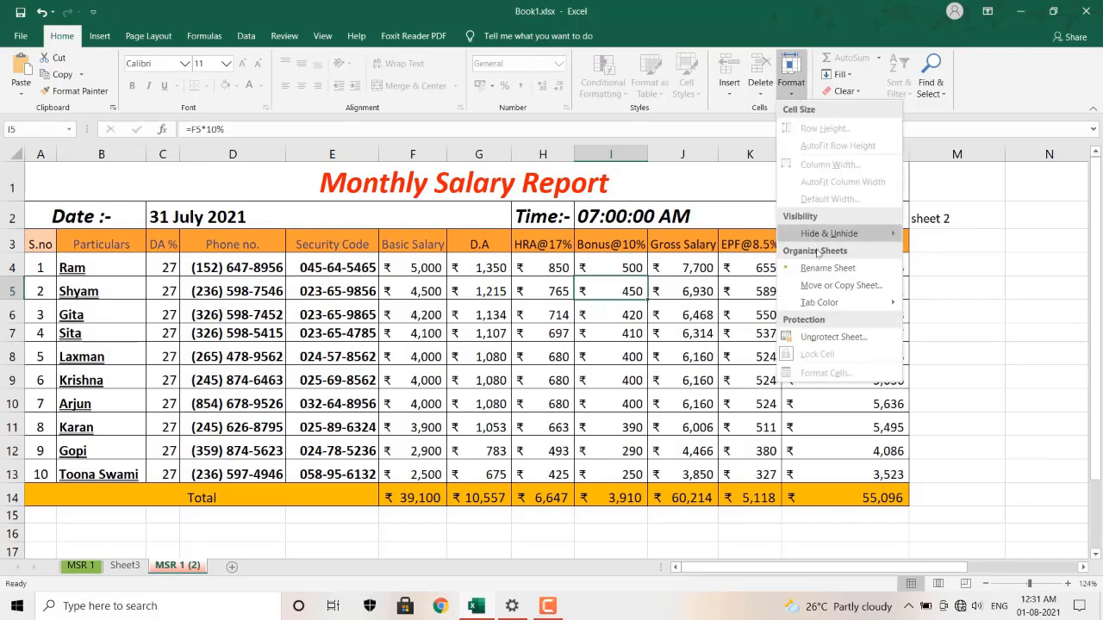
Unprotect the MSR 1 (2) sheet by entering its password.
left_click(812, 337)
type("1")
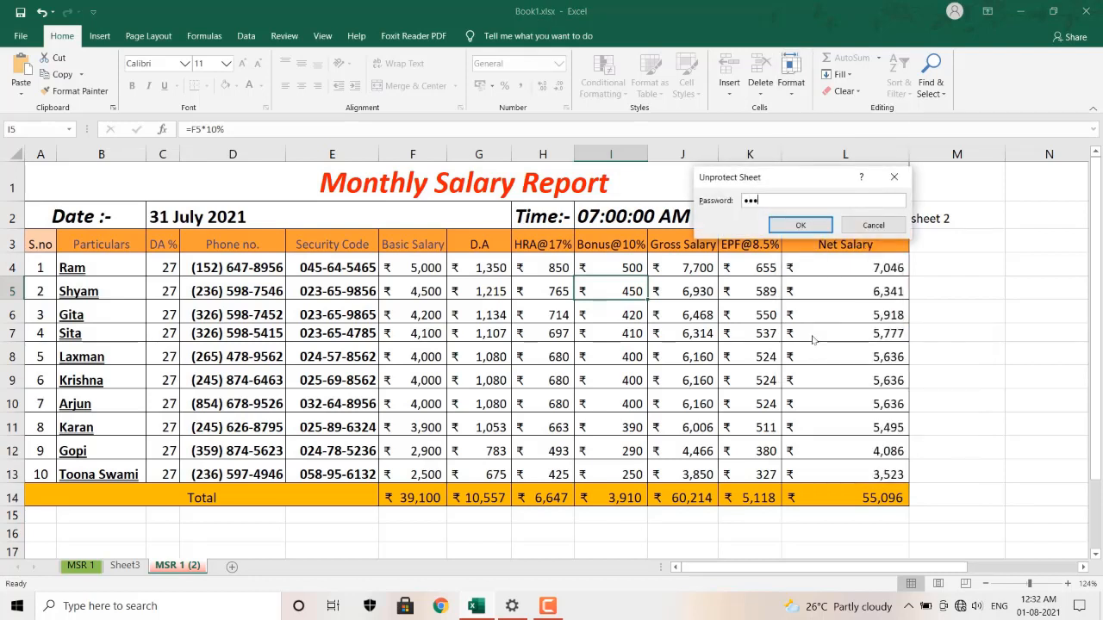
left_click(812, 226)
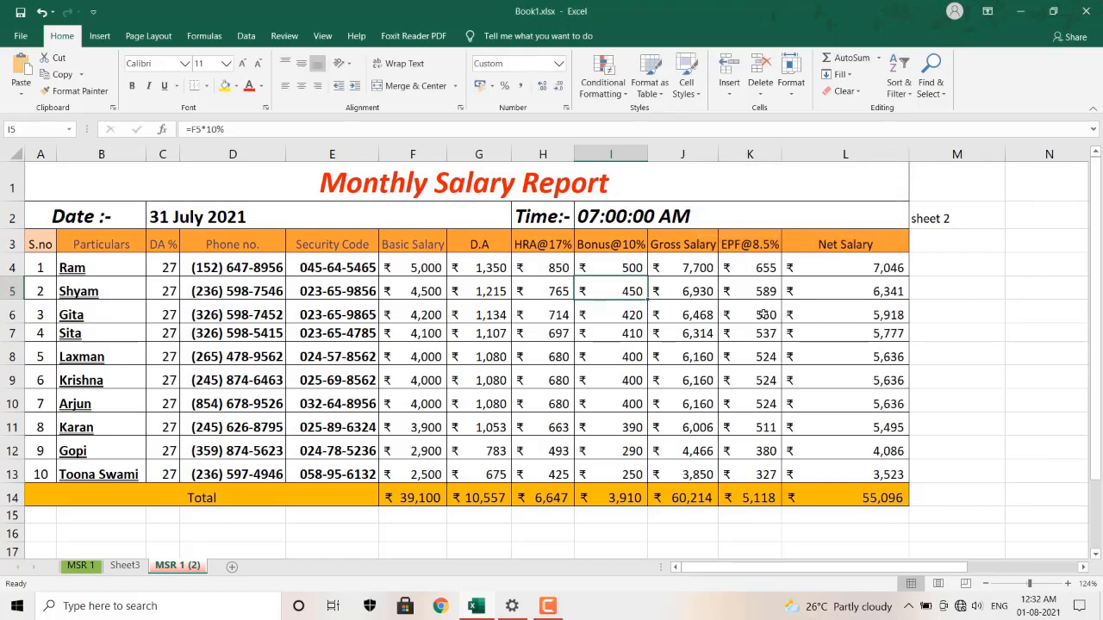
Type sample test entries into cells M5, M6 and M7.
left_click(941, 290)
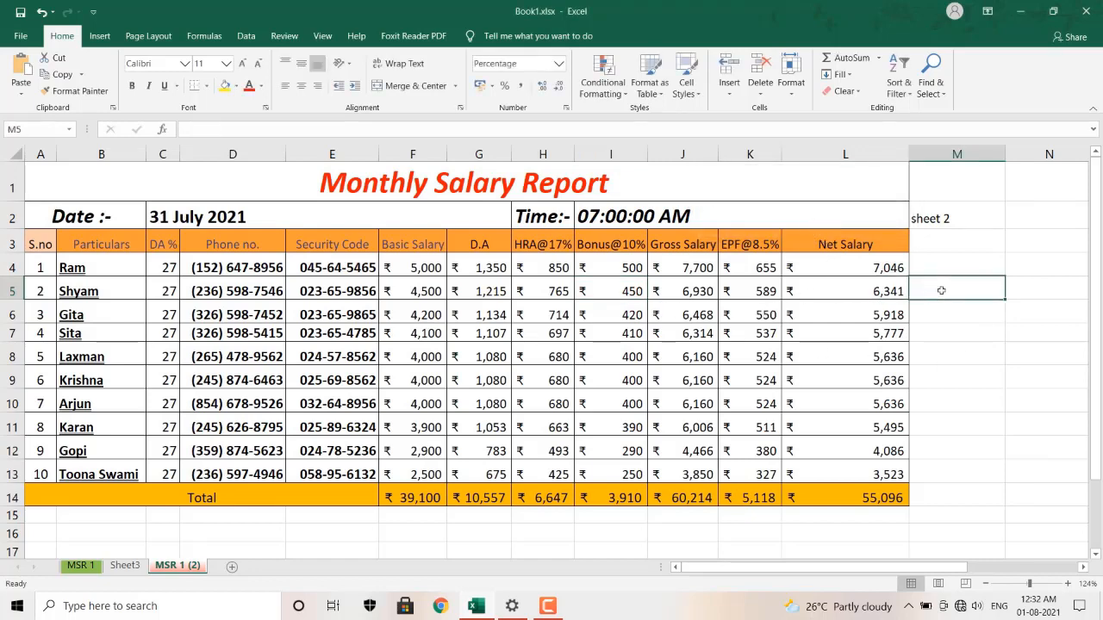
type("jgdgnjdnsg")
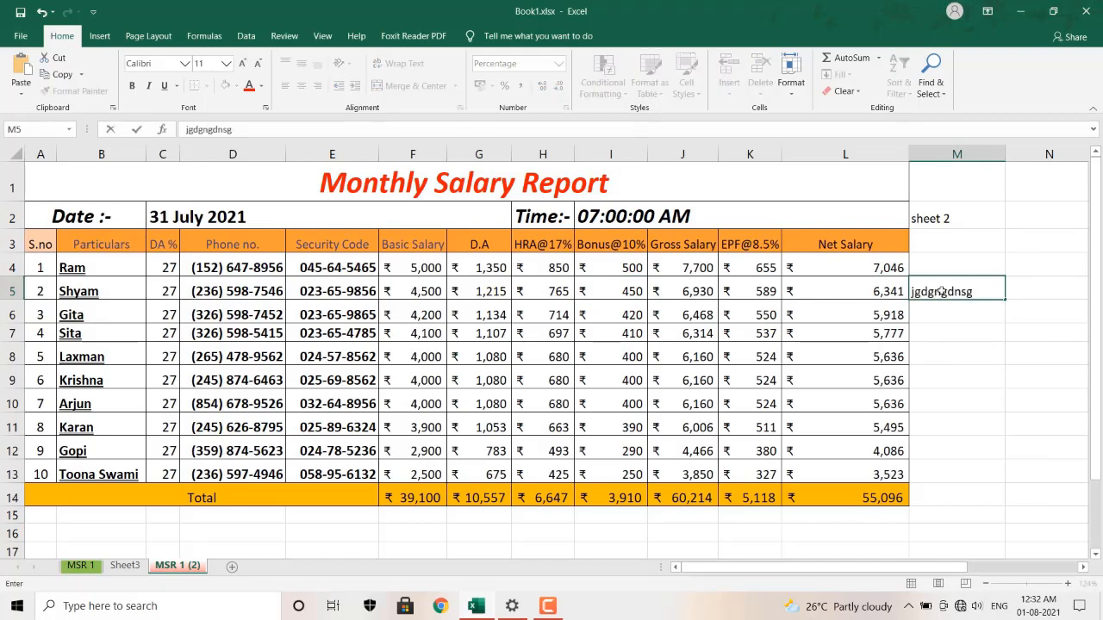
key("Return")
type("dfgh")
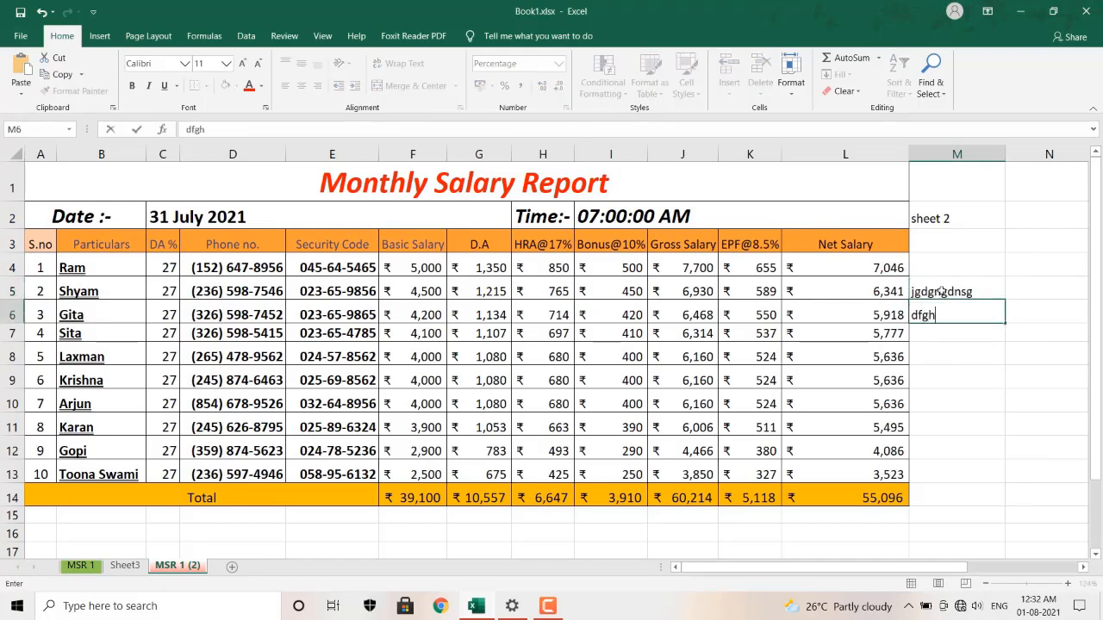
key("Return")
type("ri")
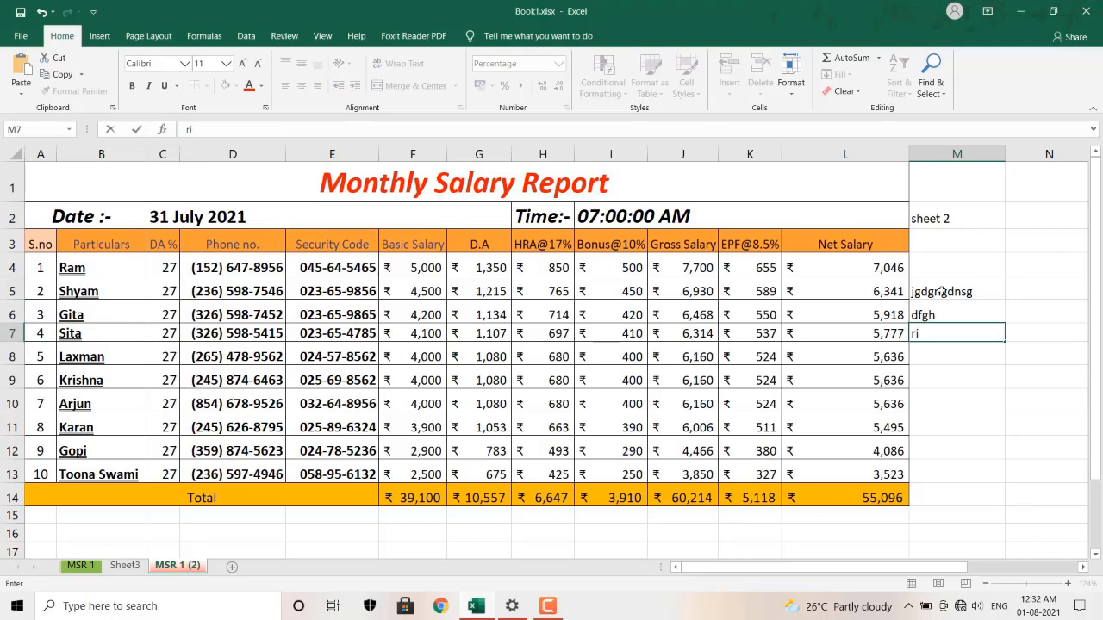
type("shav")
key("Return")
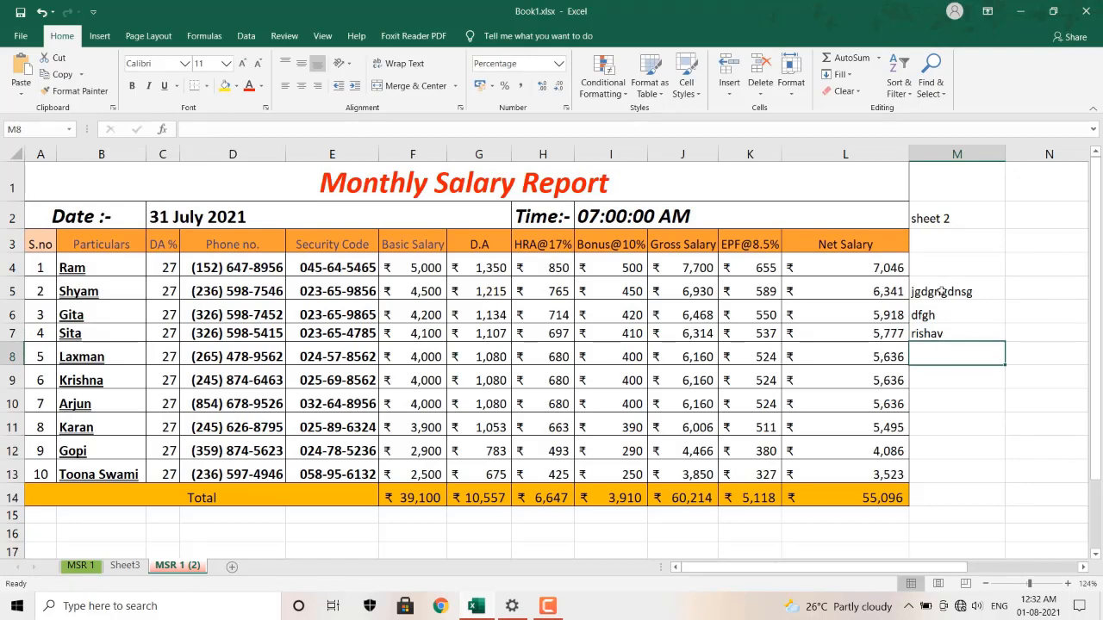
left_click(794, 96)
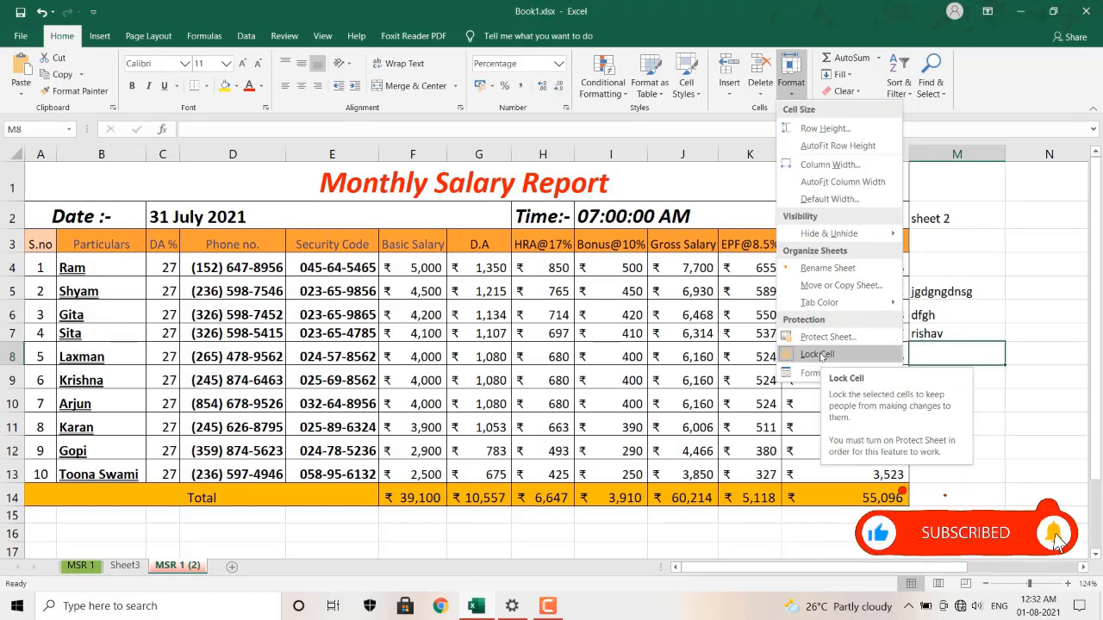
Toggle M8's lock status, select the salary table A1:L14, and cancel a Protect Sheet attempt.
left_click(818, 354)
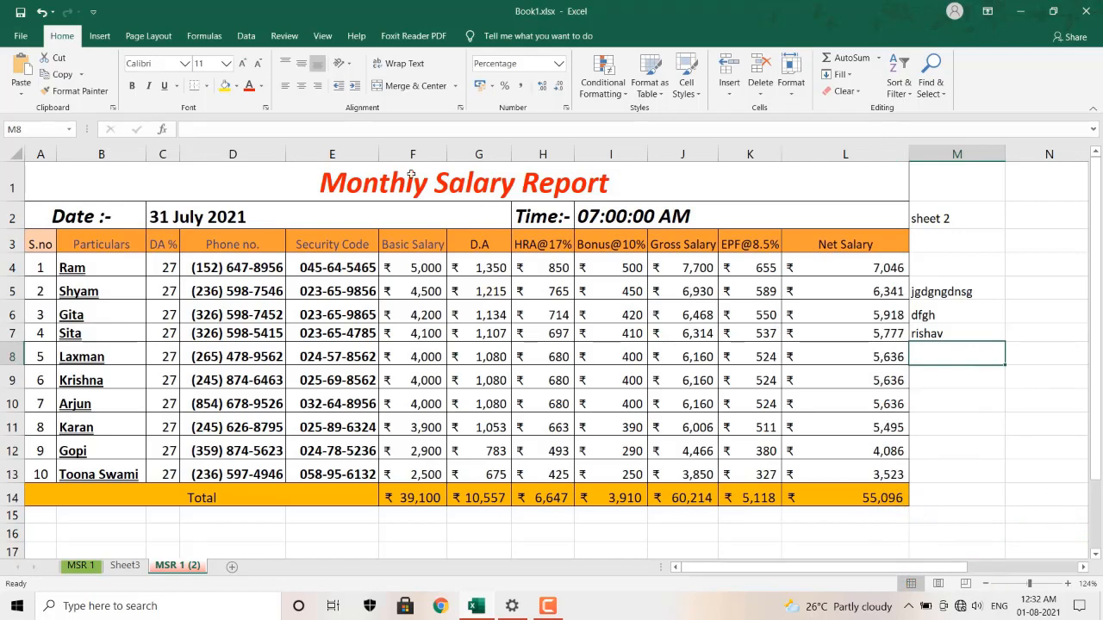
left_click(259, 157)
left_click_drag(108, 169, 333, 498)
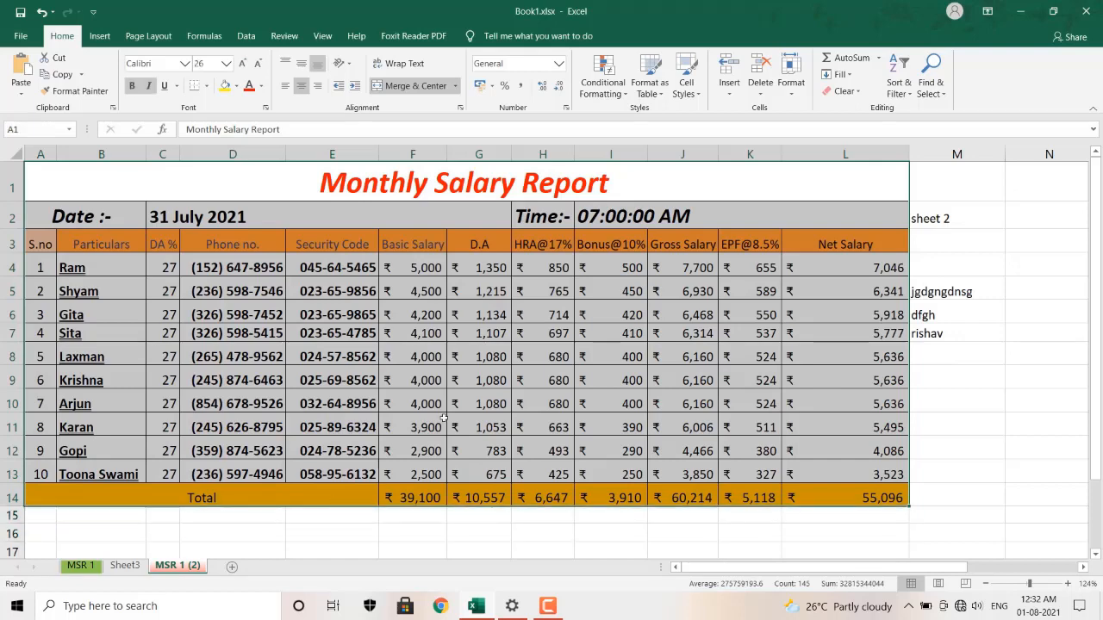
left_click(794, 93)
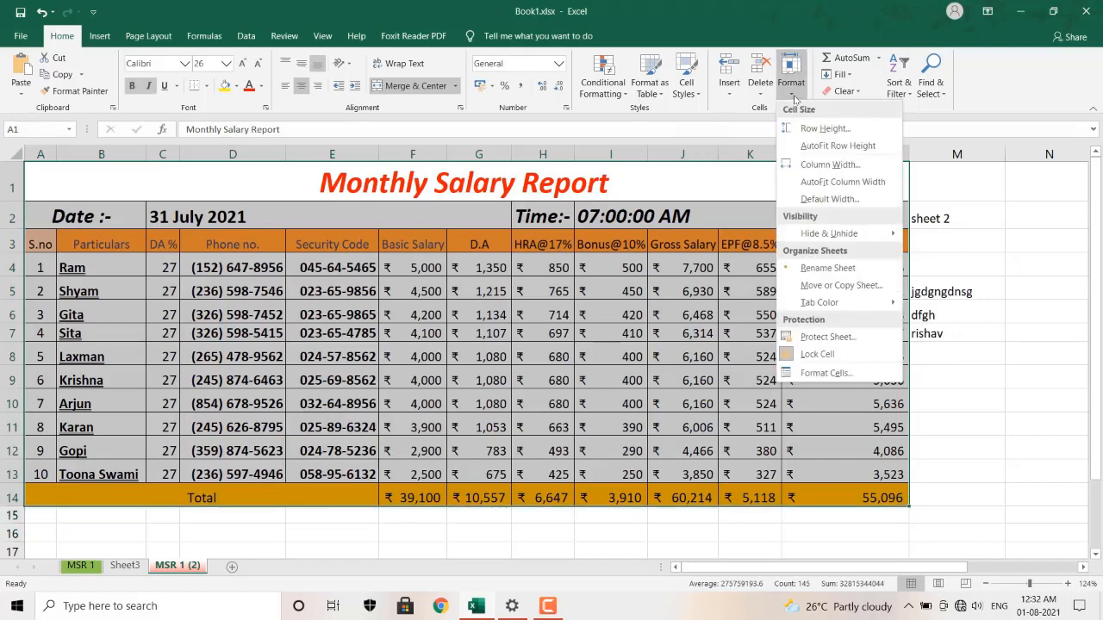
left_click(826, 336)
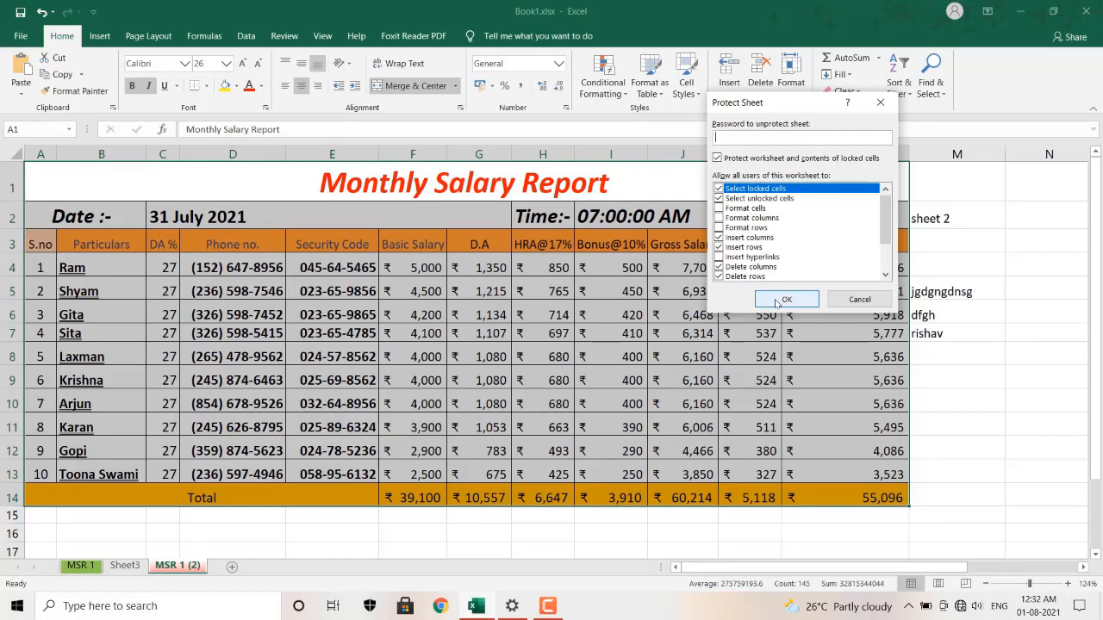
left_click(843, 307)
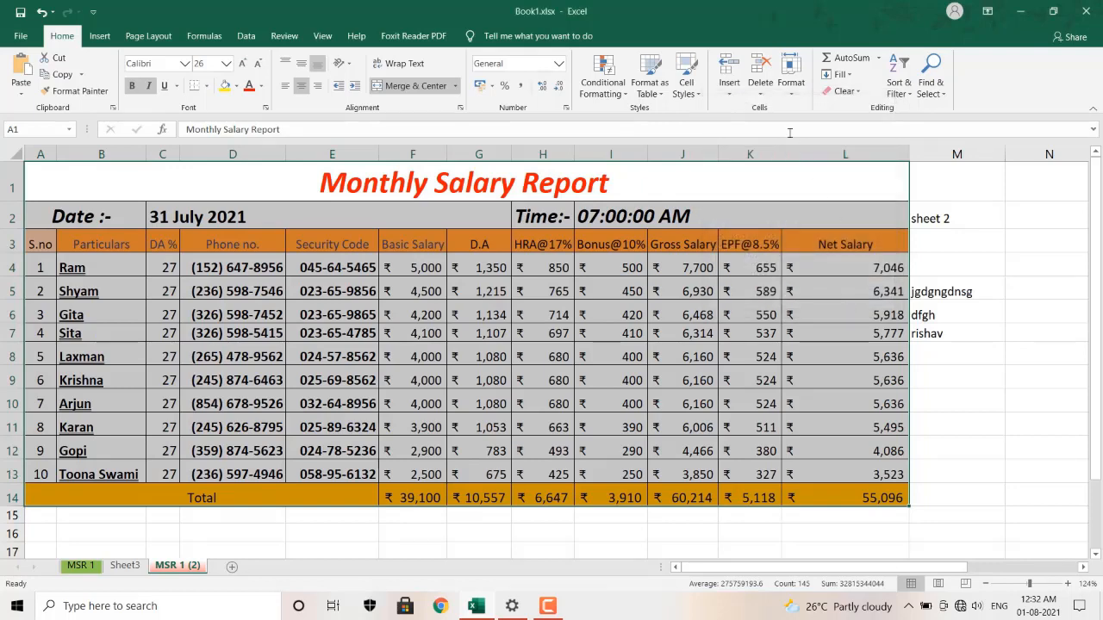
Turn off Lock Cell so the selected salary table cells are unlocked.
left_click(793, 93)
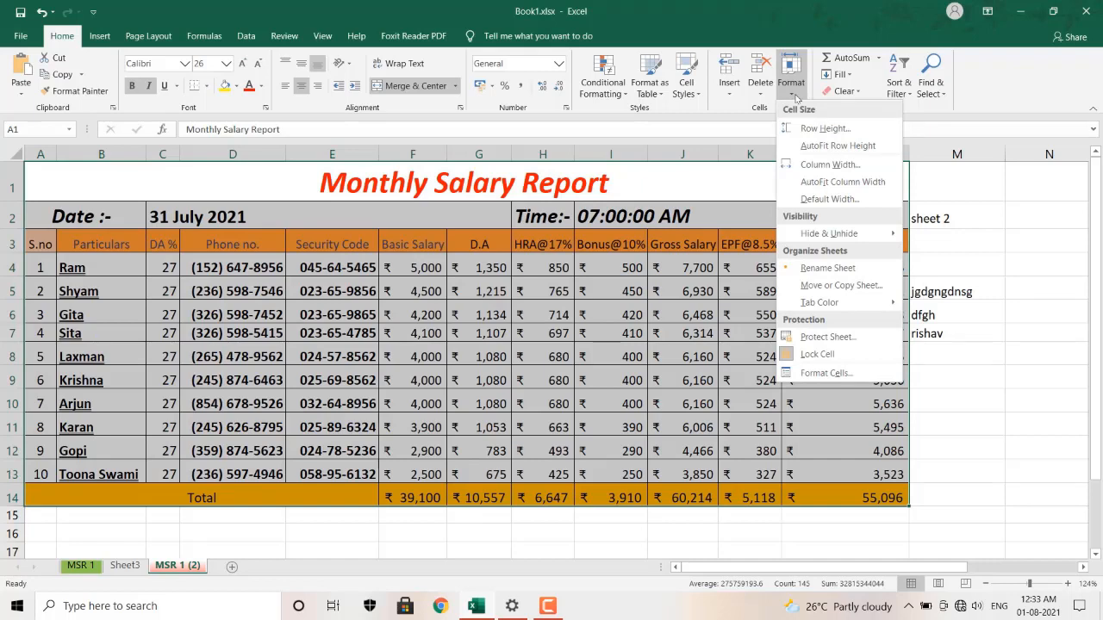
left_click(786, 355)
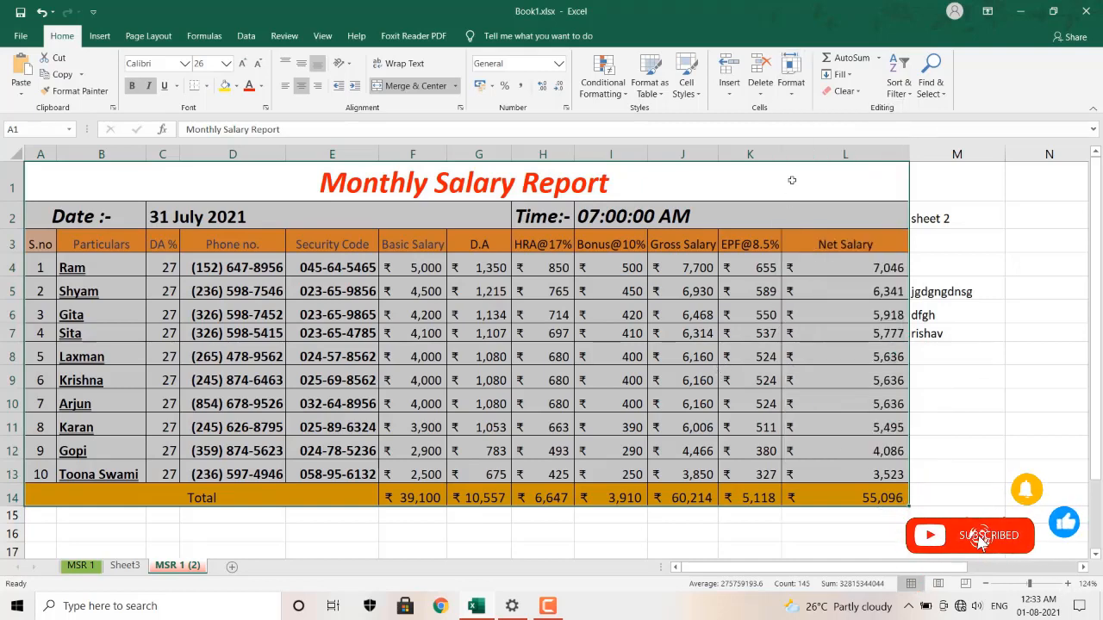
left_click(801, 99)
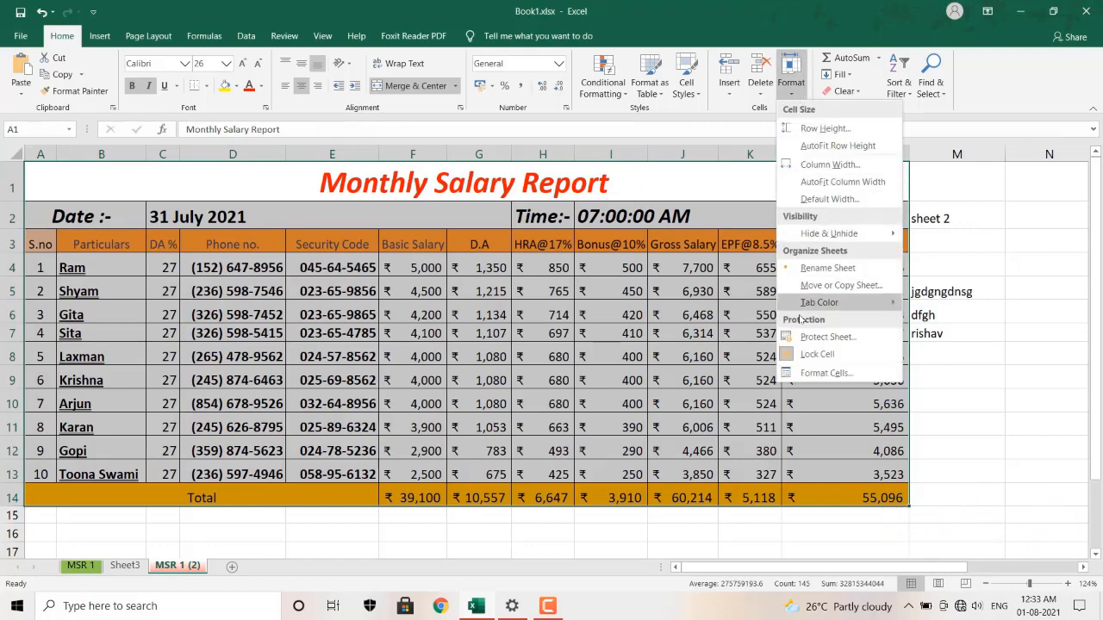
left_click(798, 351)
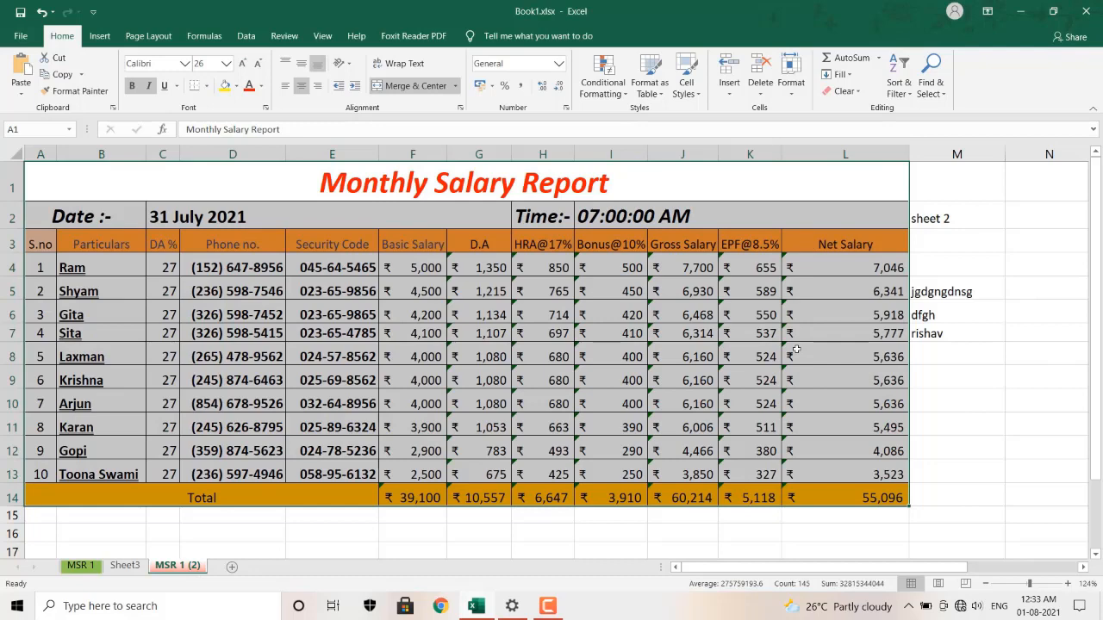
Protect the MSR 1 (2) sheet, entering and confirming its password.
left_click(800, 92)
left_click(822, 338)
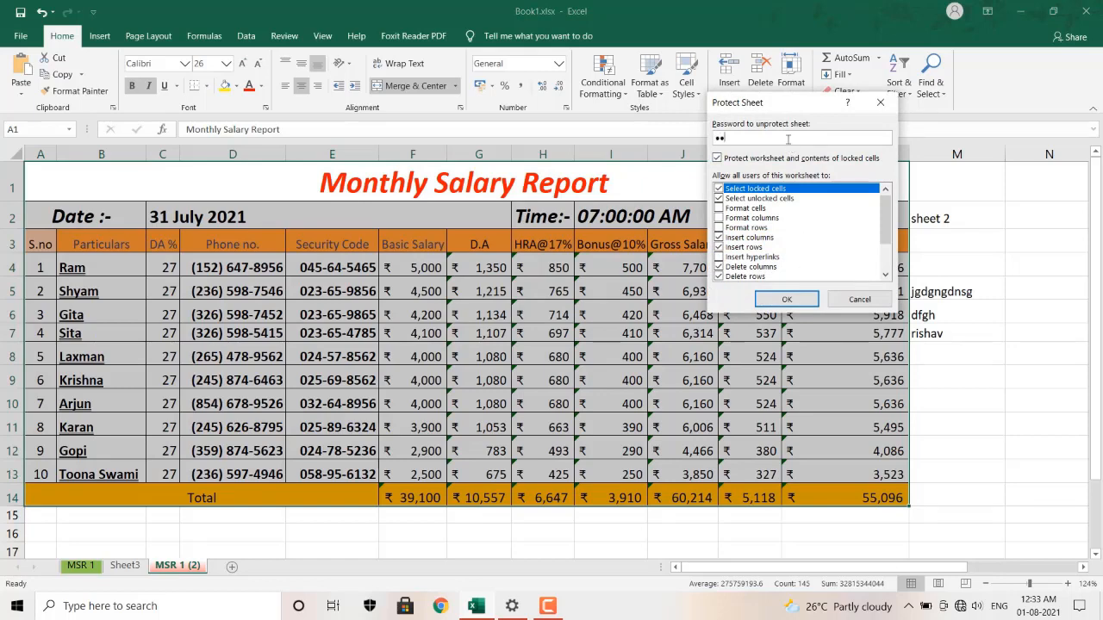
left_click(796, 302)
type("12")
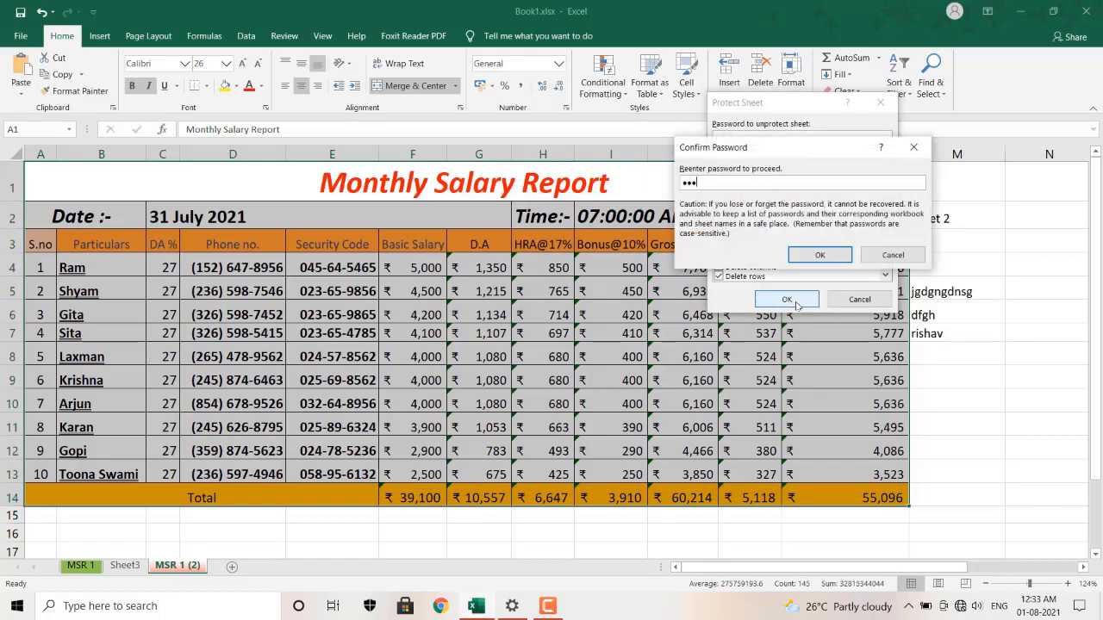
key("Return")
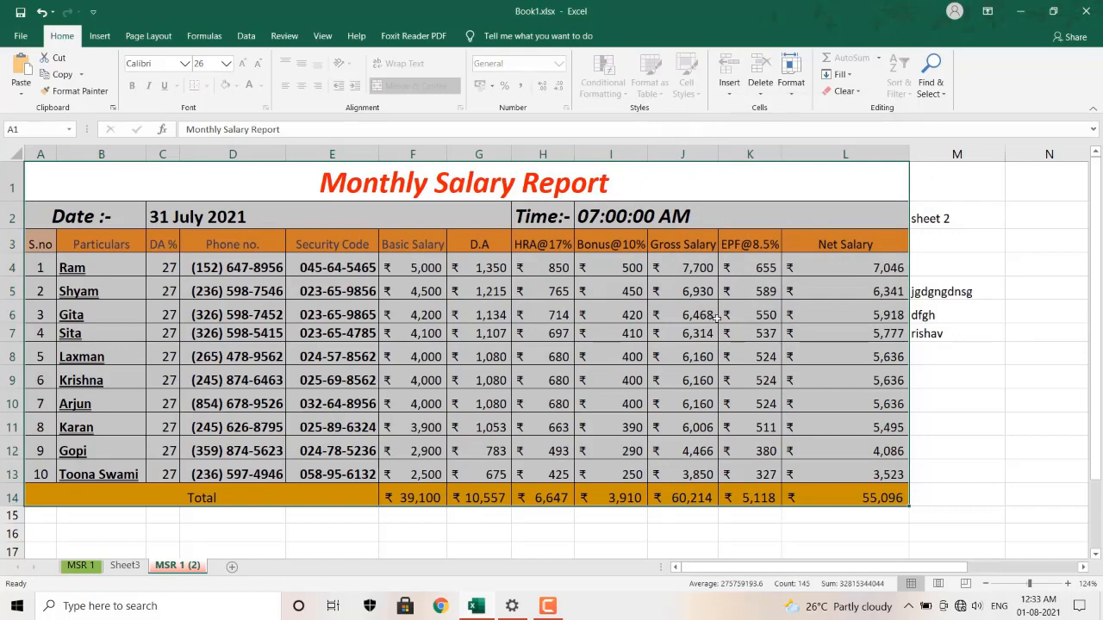
Append 2021 to the A1 title so it reads Monthly Salary Report 2021.
double_click(710, 184)
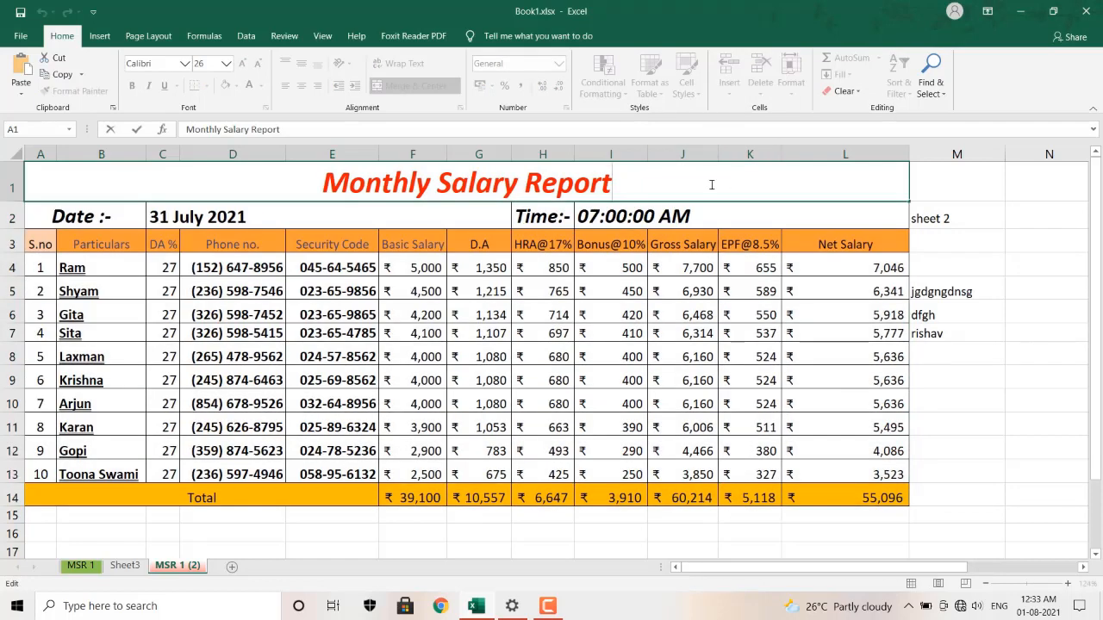
type("2021")
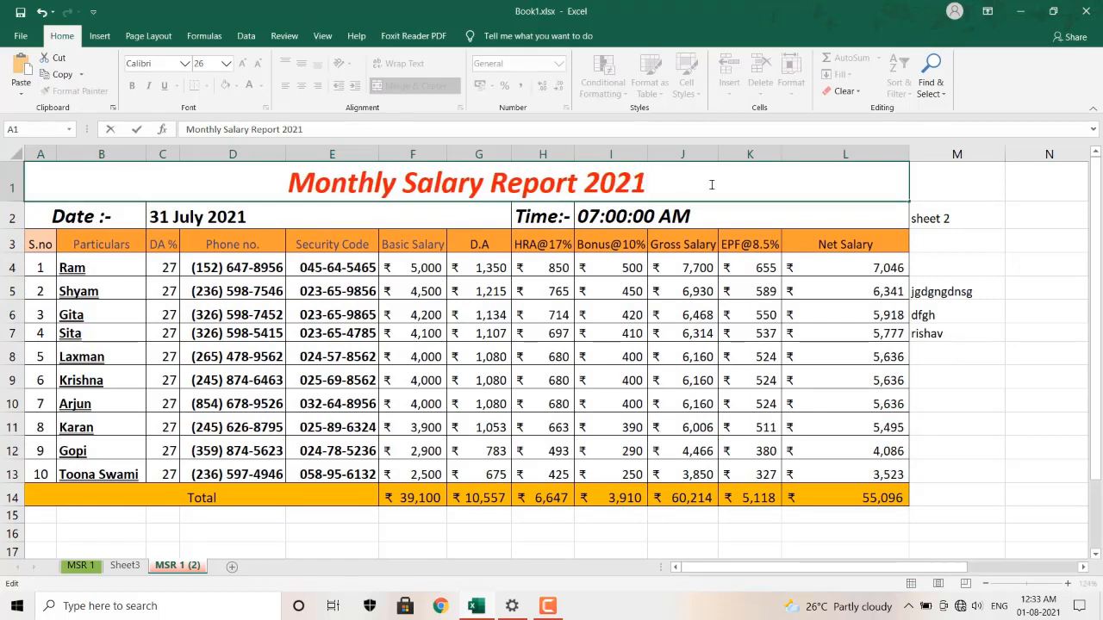
key("Return")
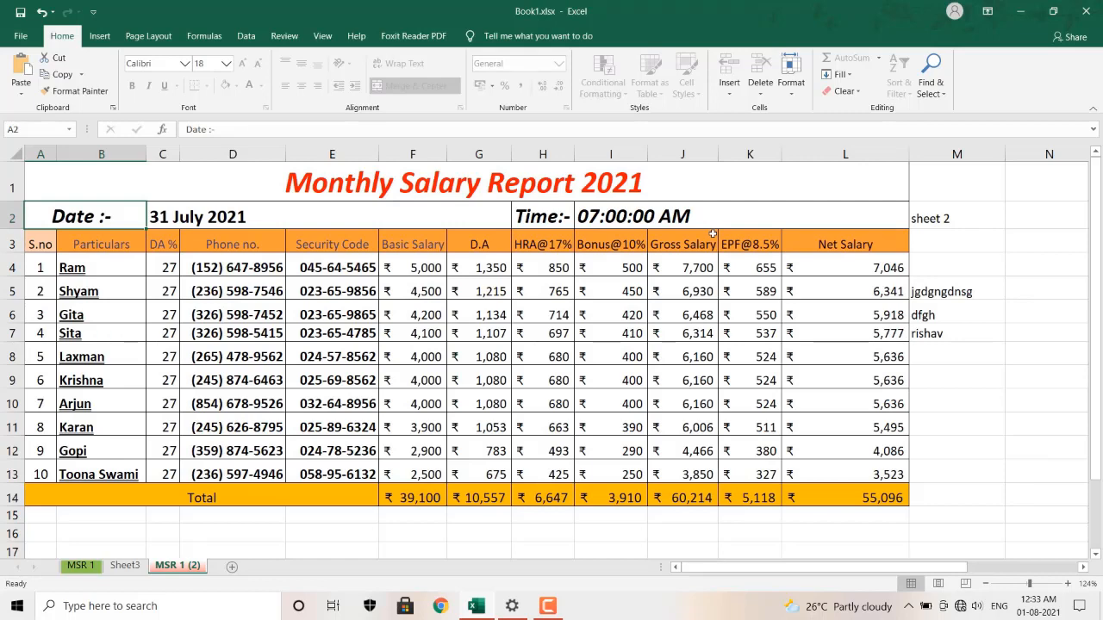
left_click(955, 220)
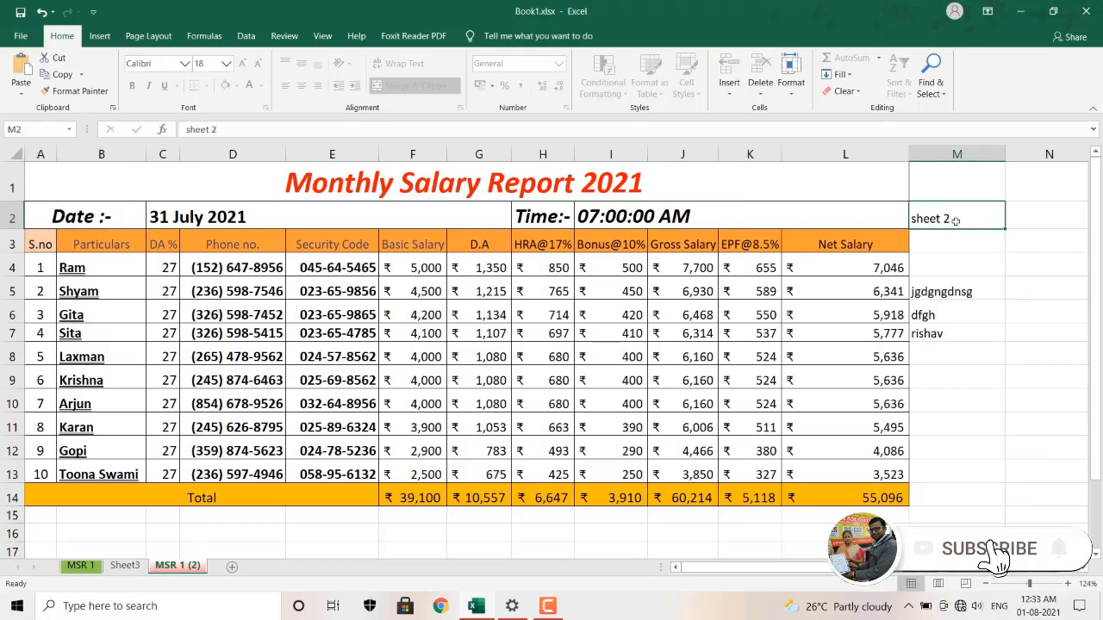
double_click(956, 220)
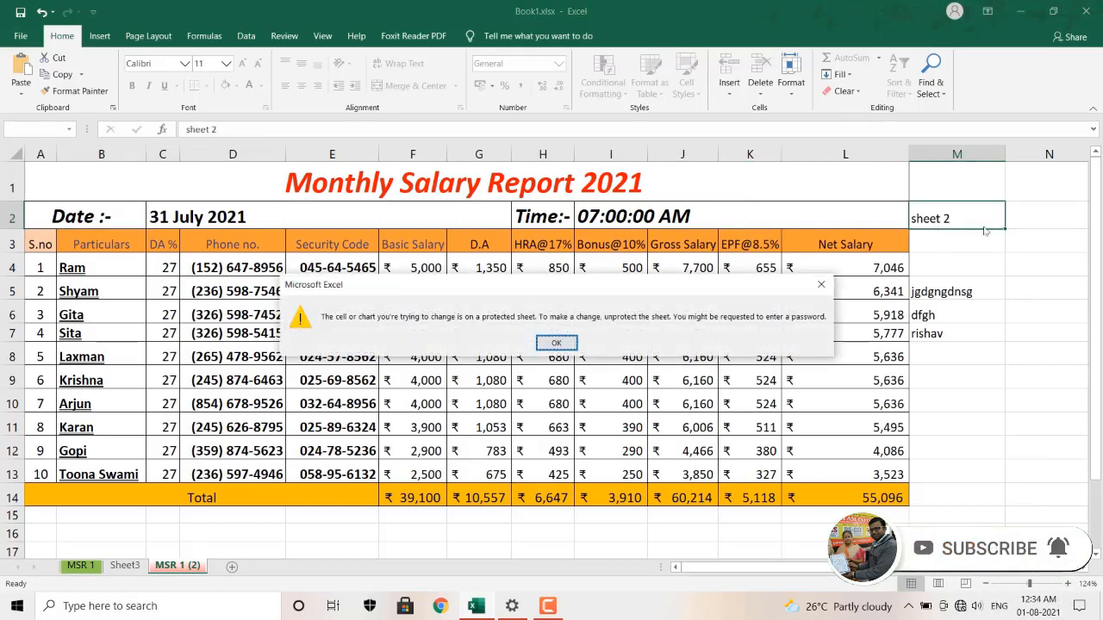
left_click(571, 341)
double_click(539, 547)
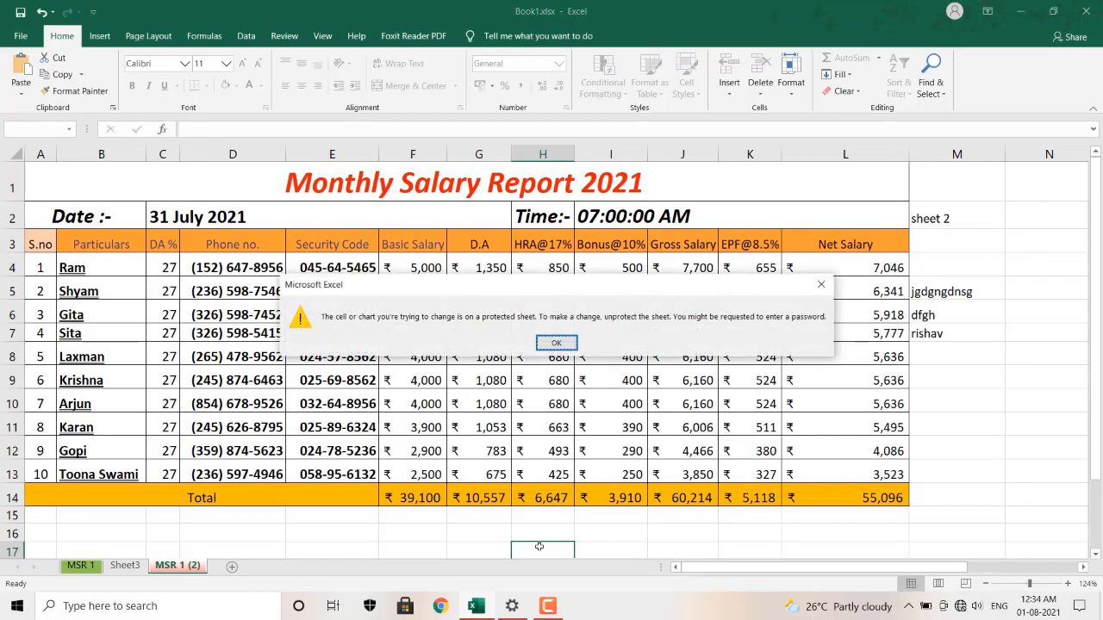
left_click(567, 342)
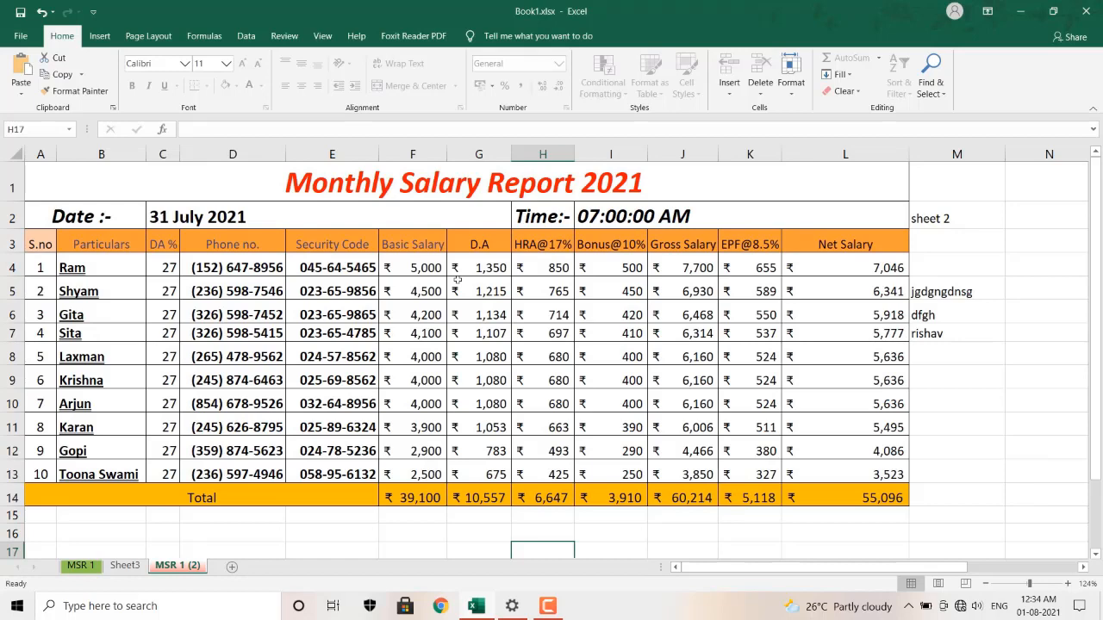
Unprotect the MSR 1 (2) sheet, confirming with its password.
left_click(791, 93)
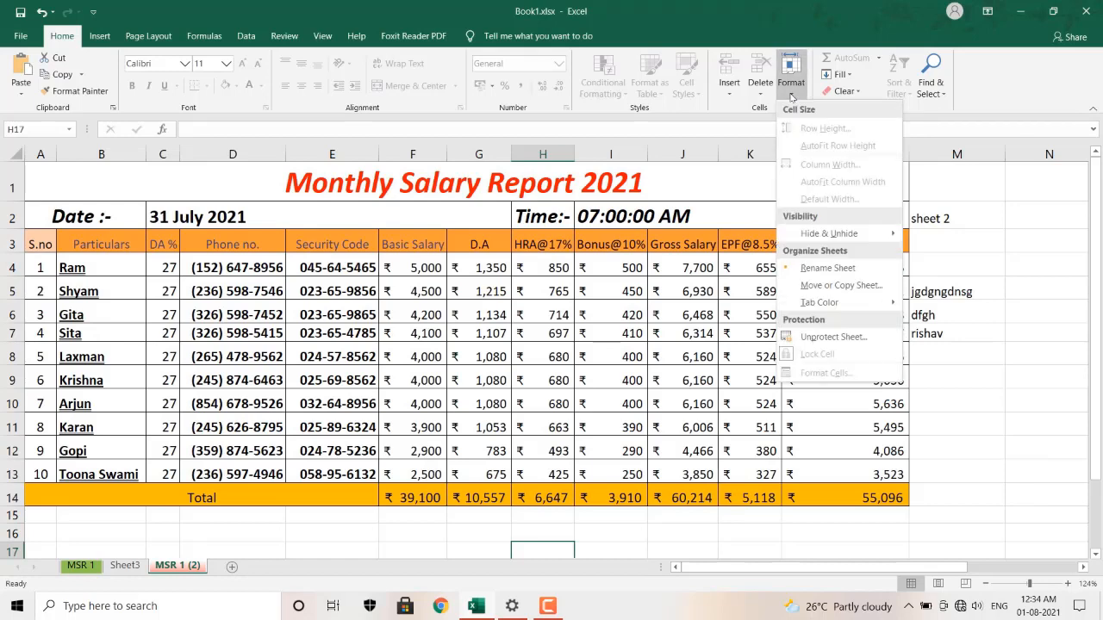
left_click(857, 337)
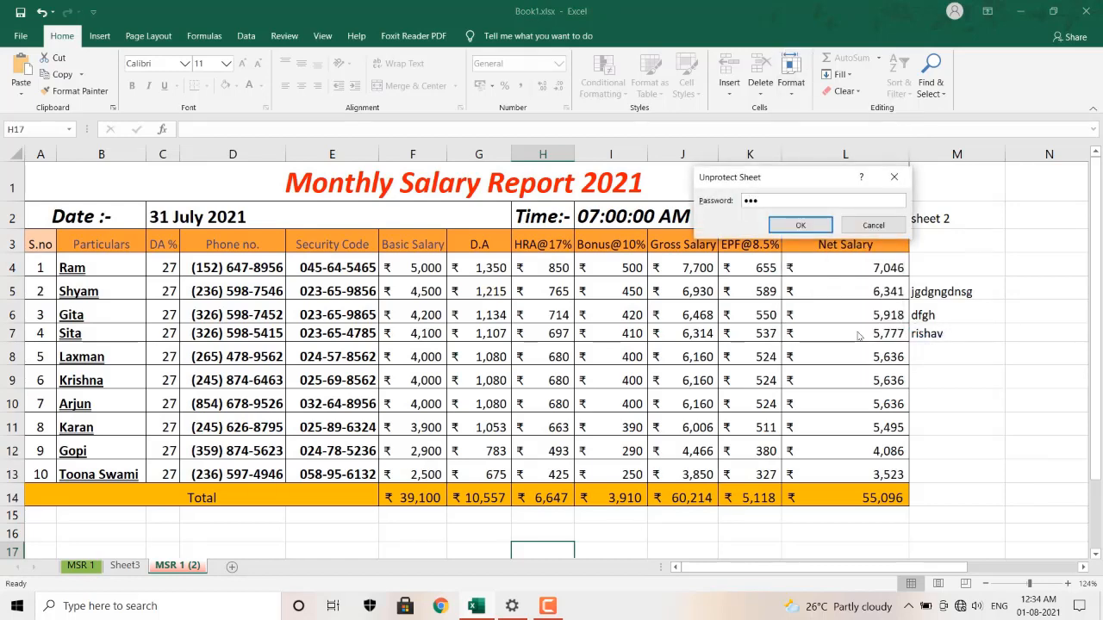
key("Return")
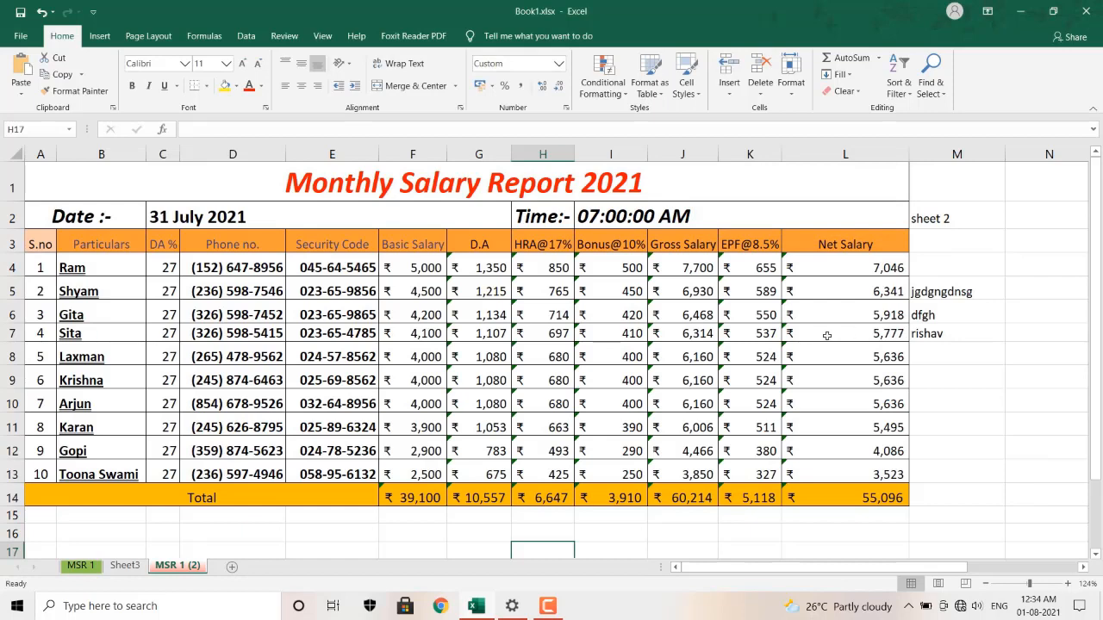
Enter ckw337 in cell M9.
left_click(959, 379)
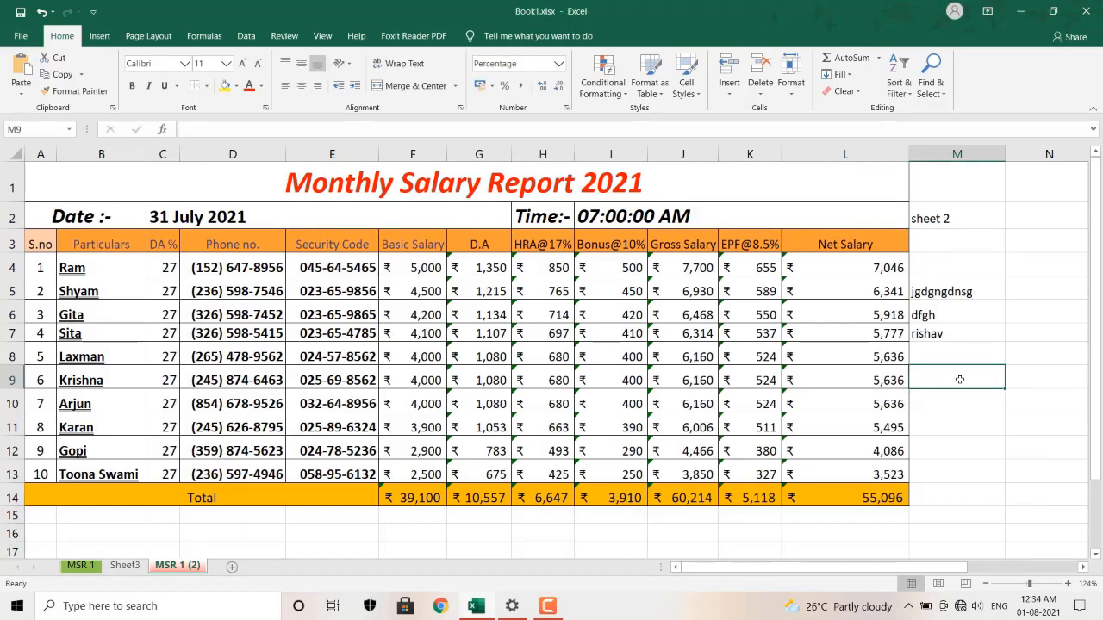
type("c")
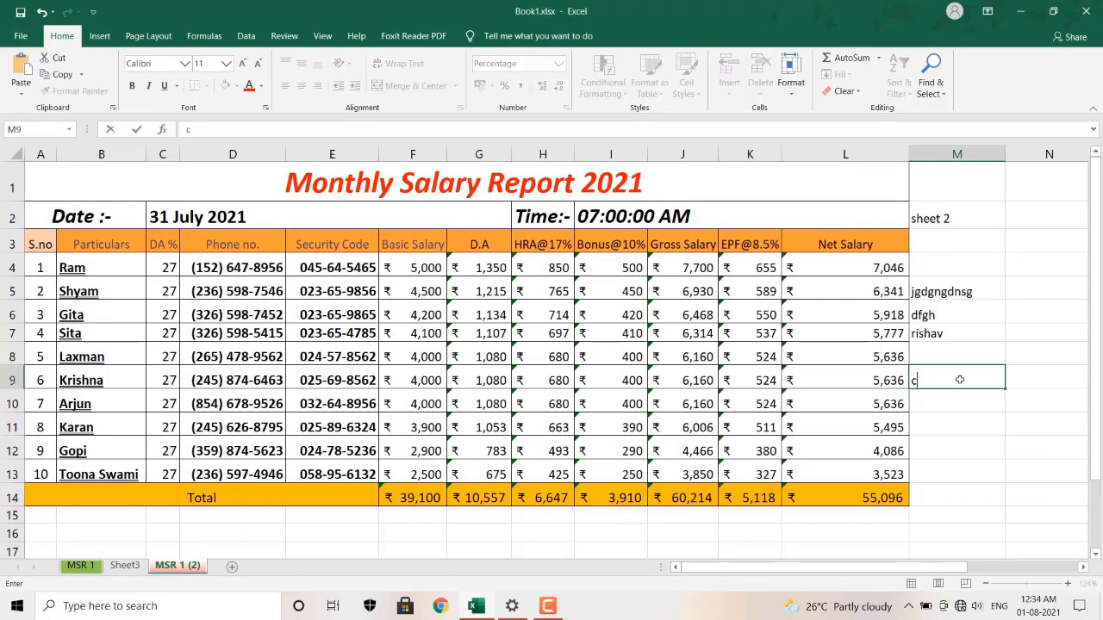
type("kw337")
key("Return")
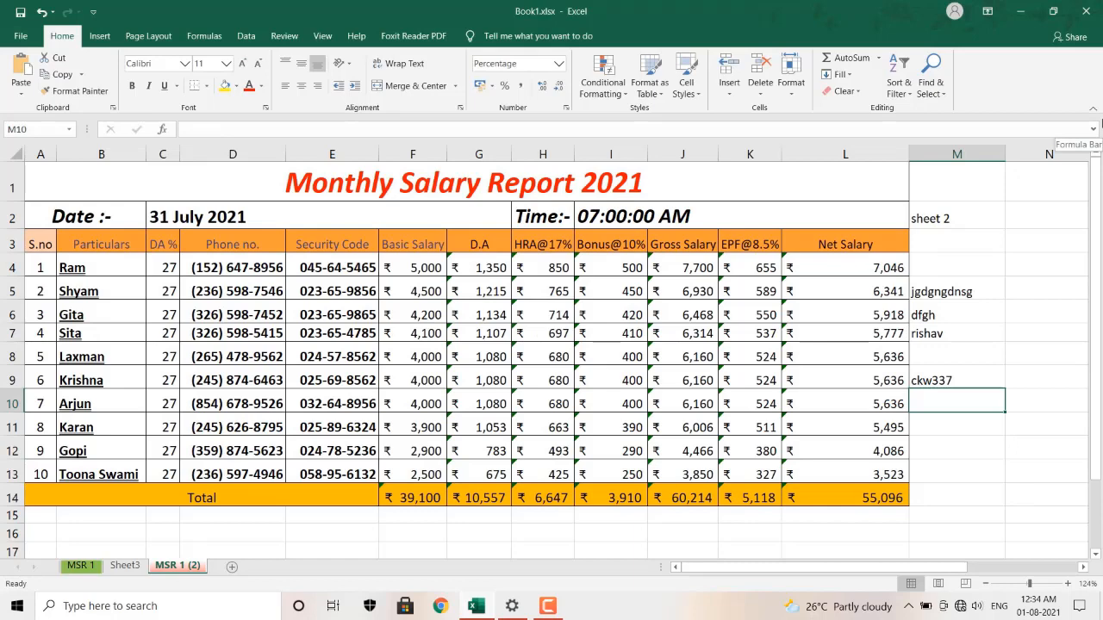
left_click(791, 70)
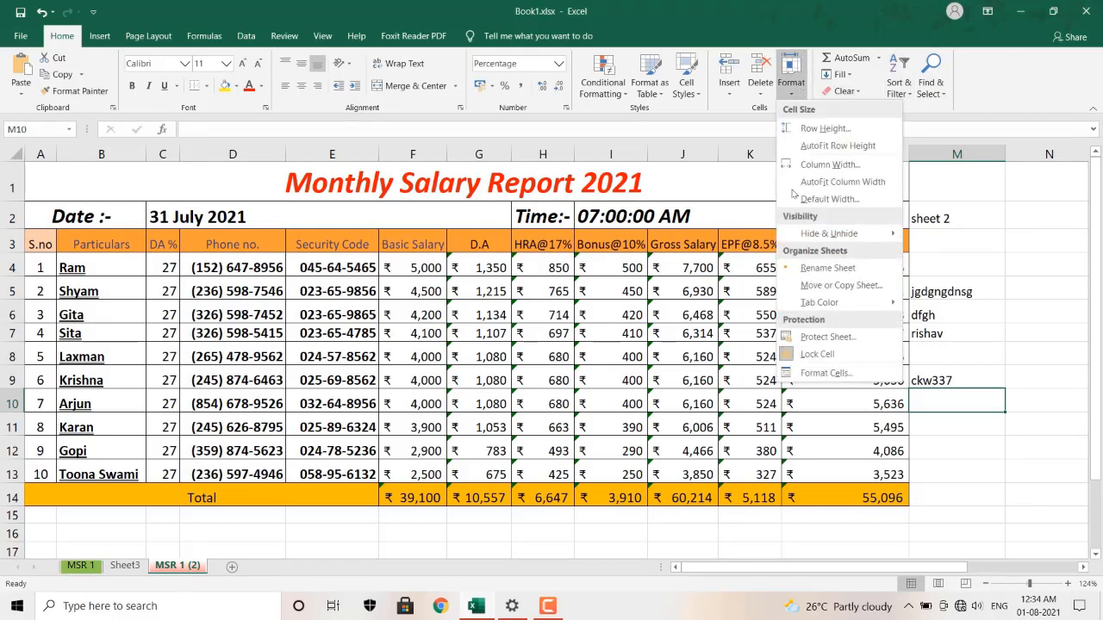
left_click(805, 374)
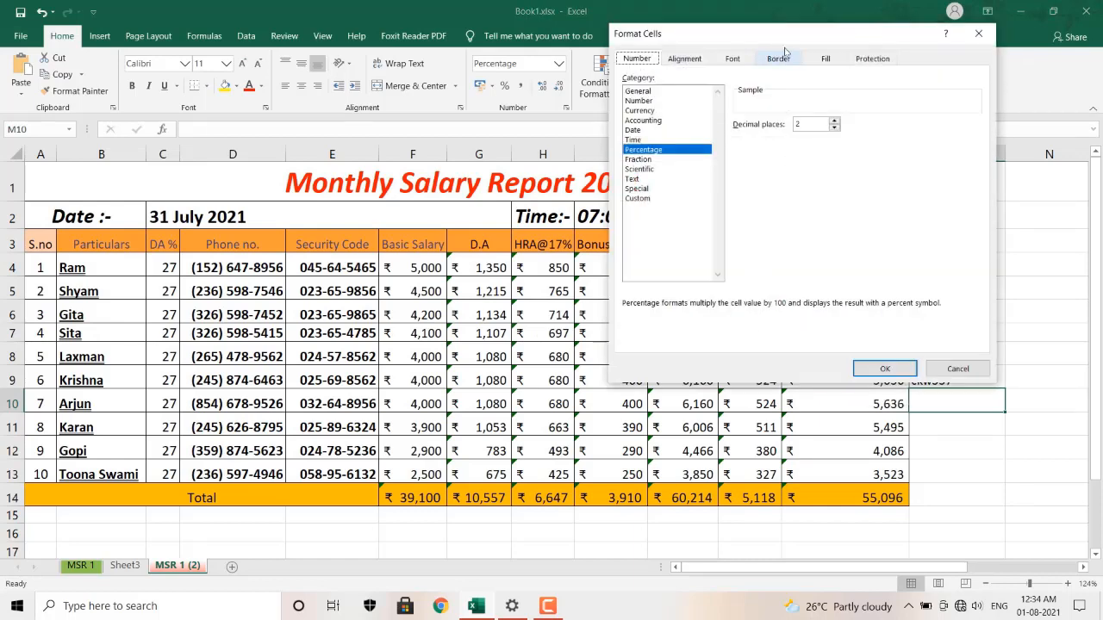
left_click_drag(784, 43, 830, 151)
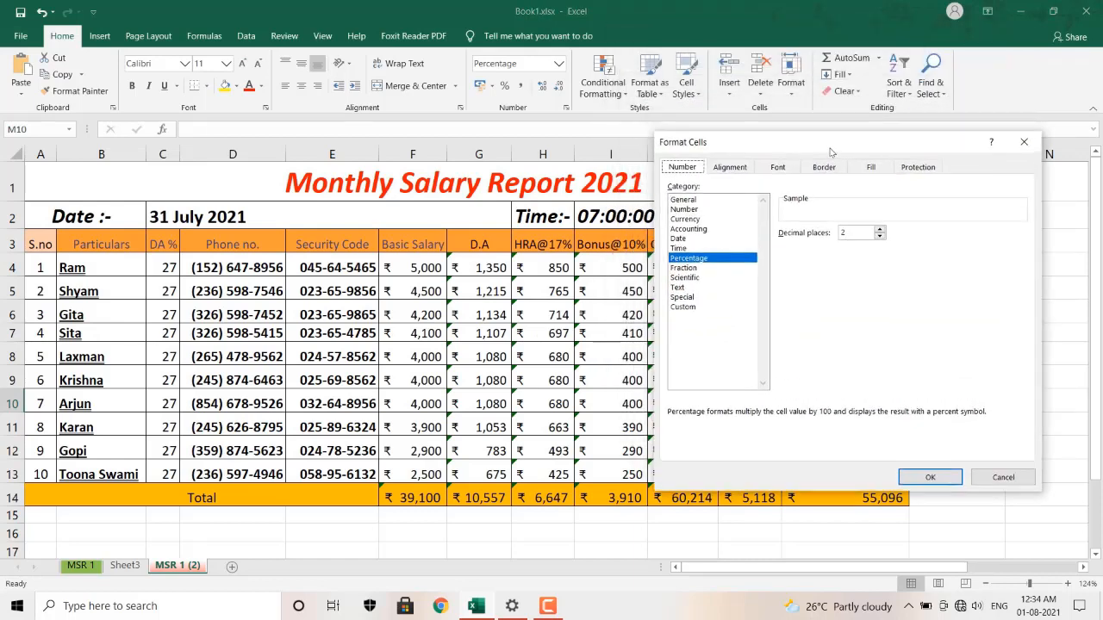
left_click(726, 169)
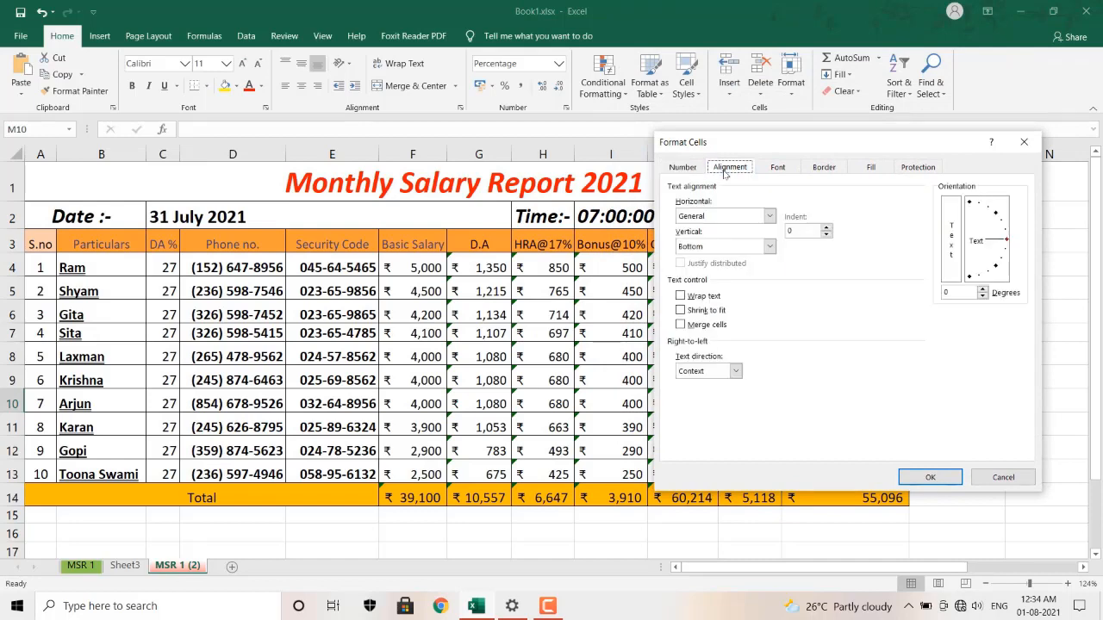
left_click(773, 170)
left_click(823, 171)
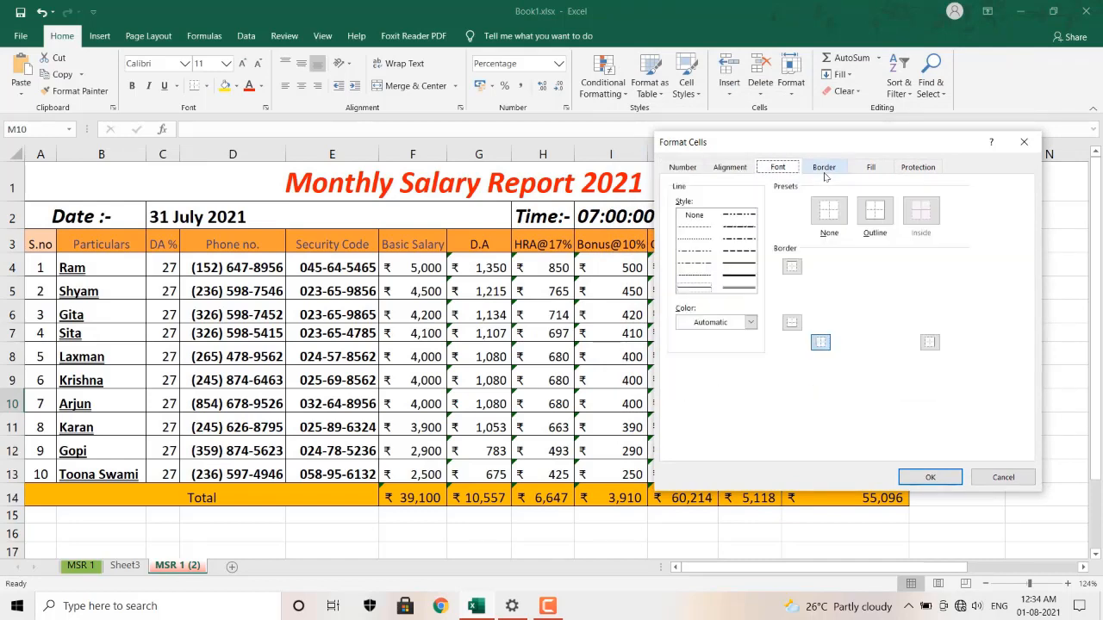
left_click(871, 168)
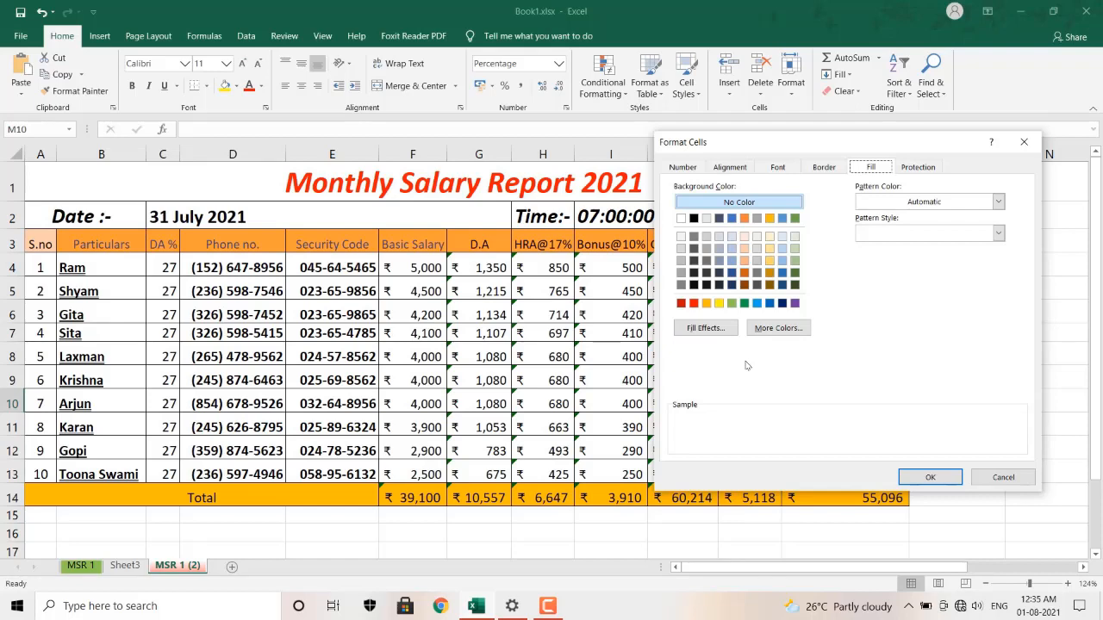
left_click(934, 479)
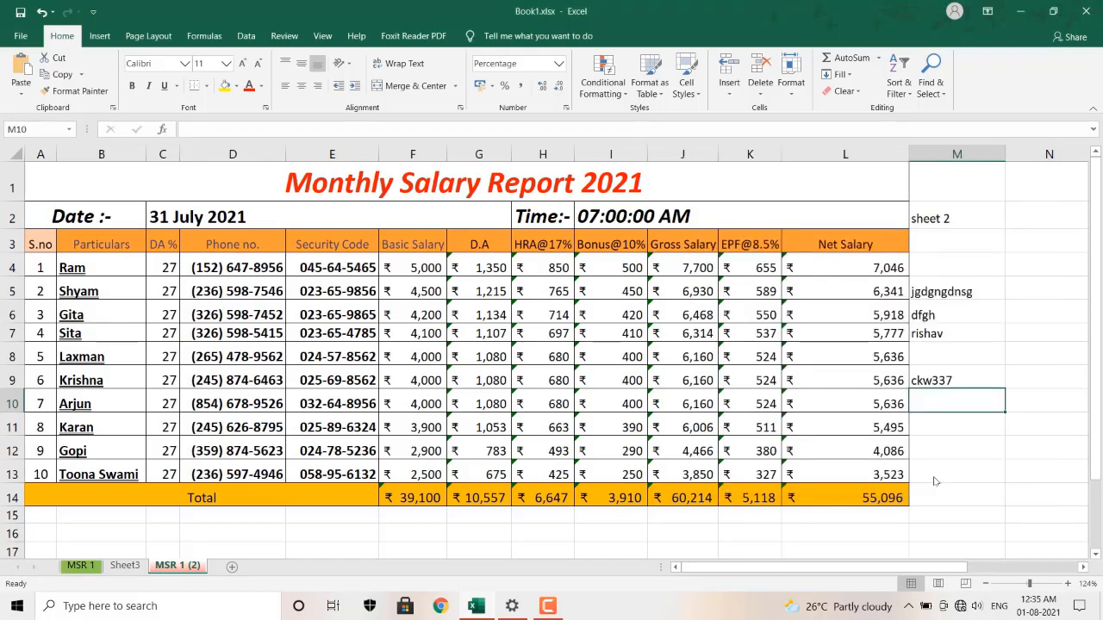